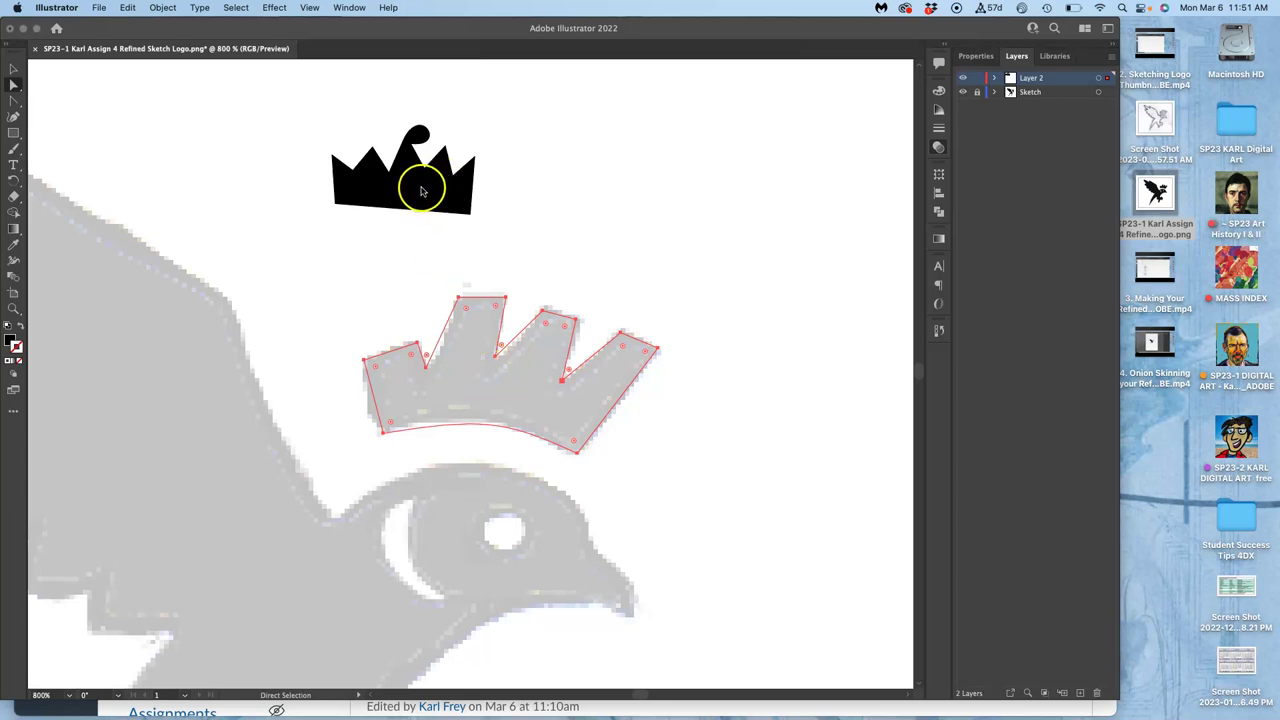
- Raise the selected crown path's opacity to 100% in the Transparency panel
{"action": "scroll", "coordinate": [486, 400], "scroll_direction": "down", "scroll_amount": 3}
{"action": "scroll", "coordinate": [486, 400], "scroll_direction": "left", "scroll_amount": 1}
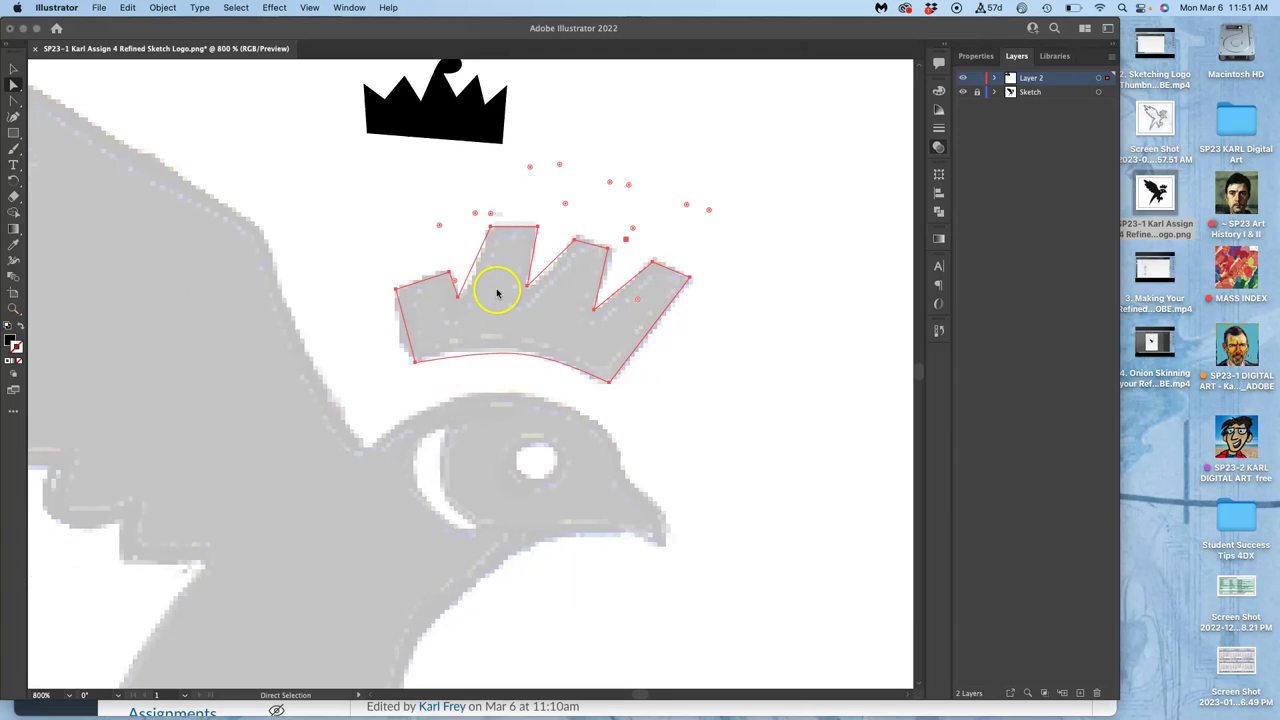
{"action": "left_click", "coordinate": [936, 146]}
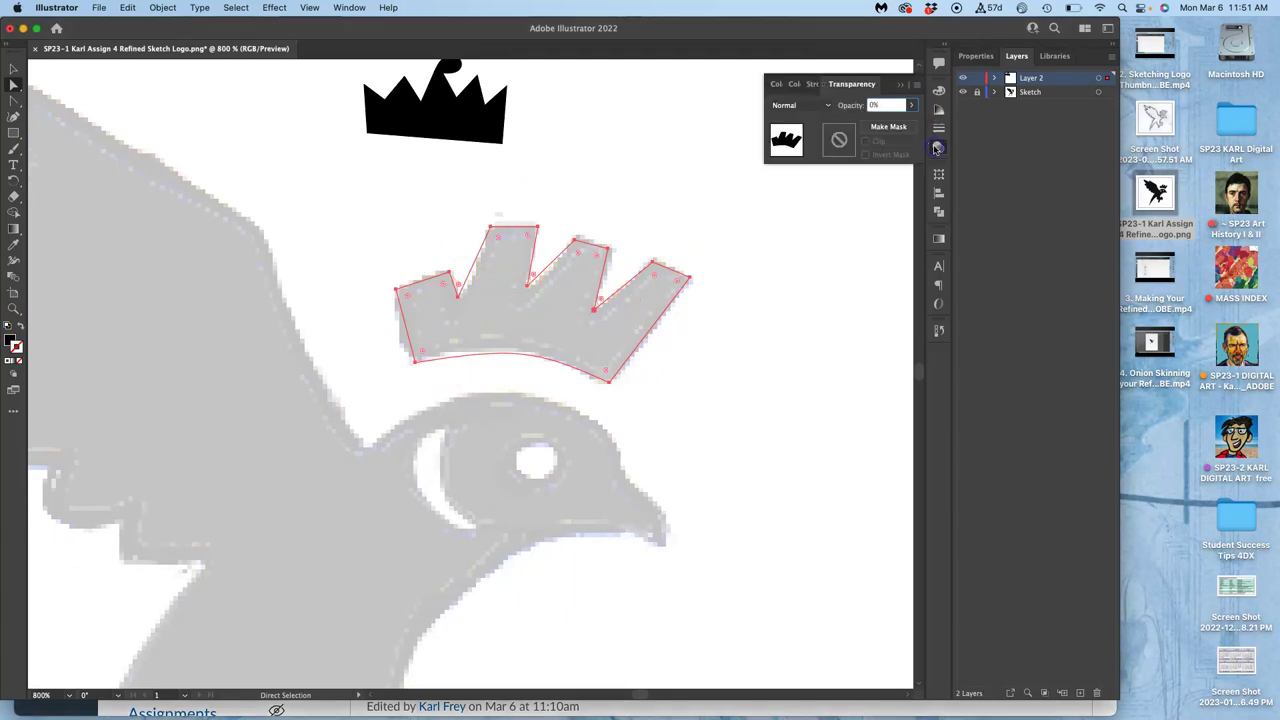
{"action": "left_click", "coordinate": [910, 104]}
{"action": "left_click_drag", "start_coordinate": [874, 120], "coordinate": [864, 123]}
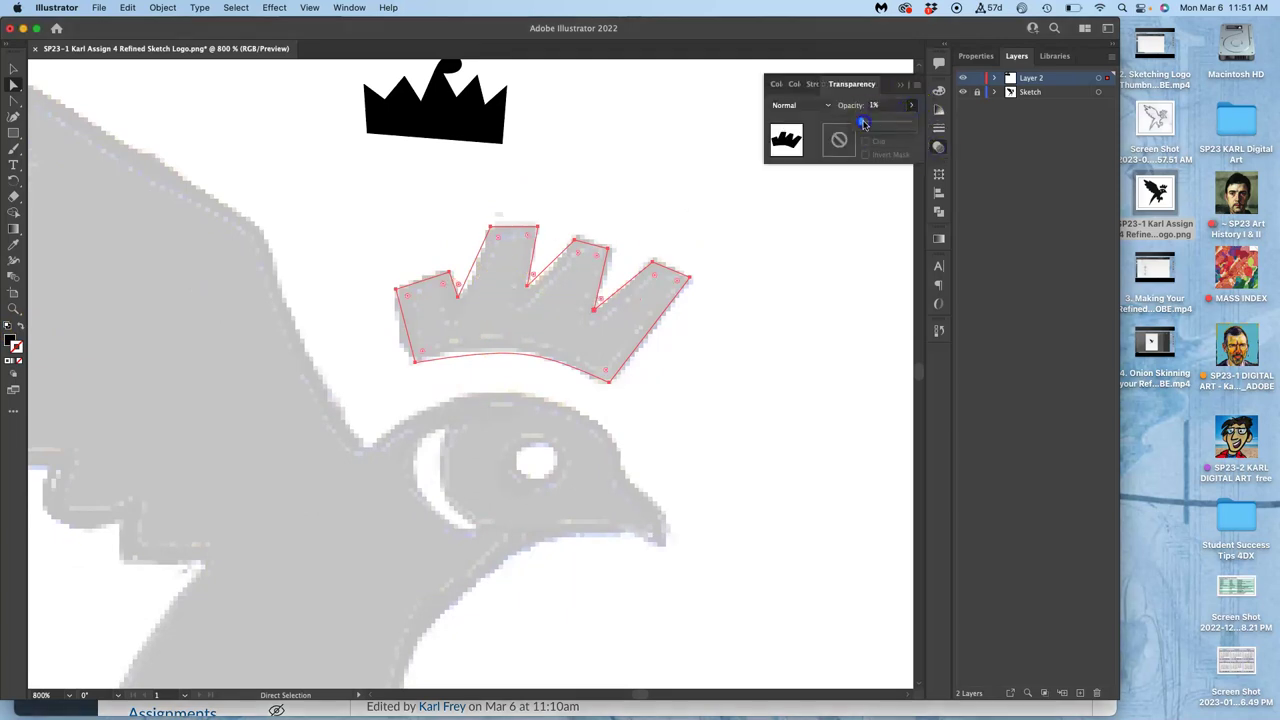
{"action": "left_click_drag", "start_coordinate": [973, 122], "coordinate": [974, 122]}
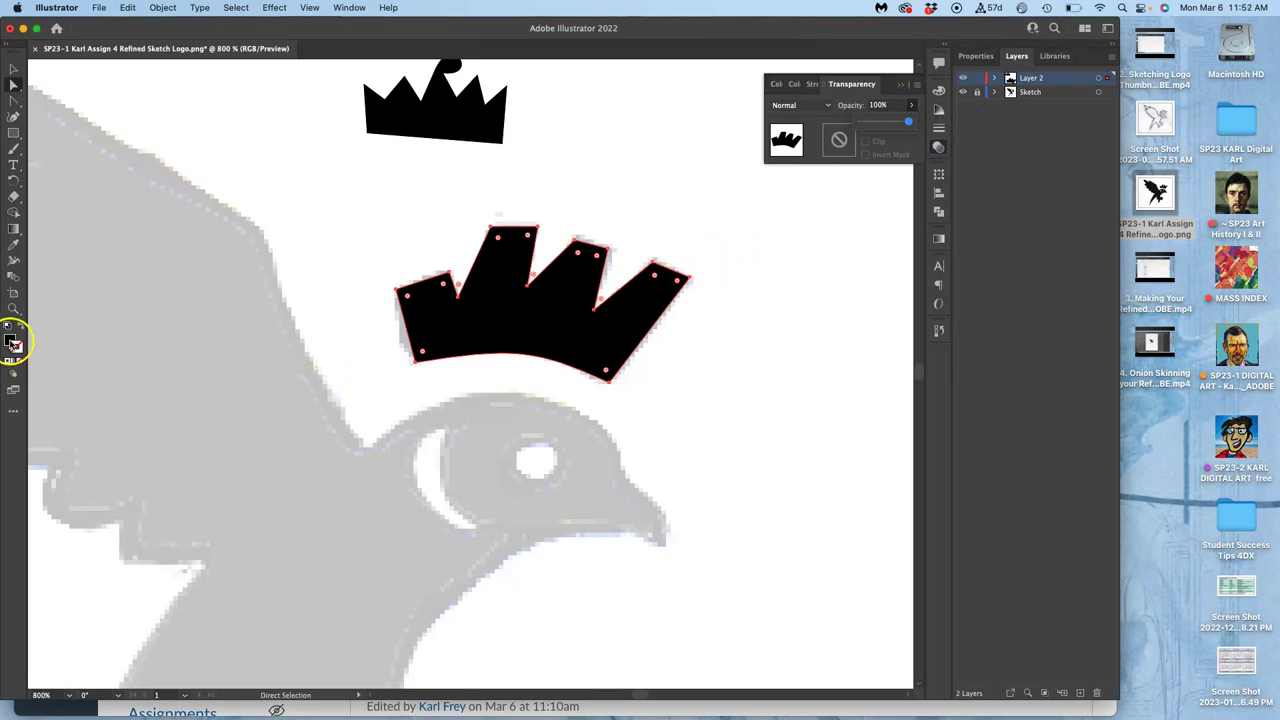
- Set the crown's fill to None and swap fill and stroke, leaving a black outline
{"action": "left_click", "coordinate": [12, 342]}
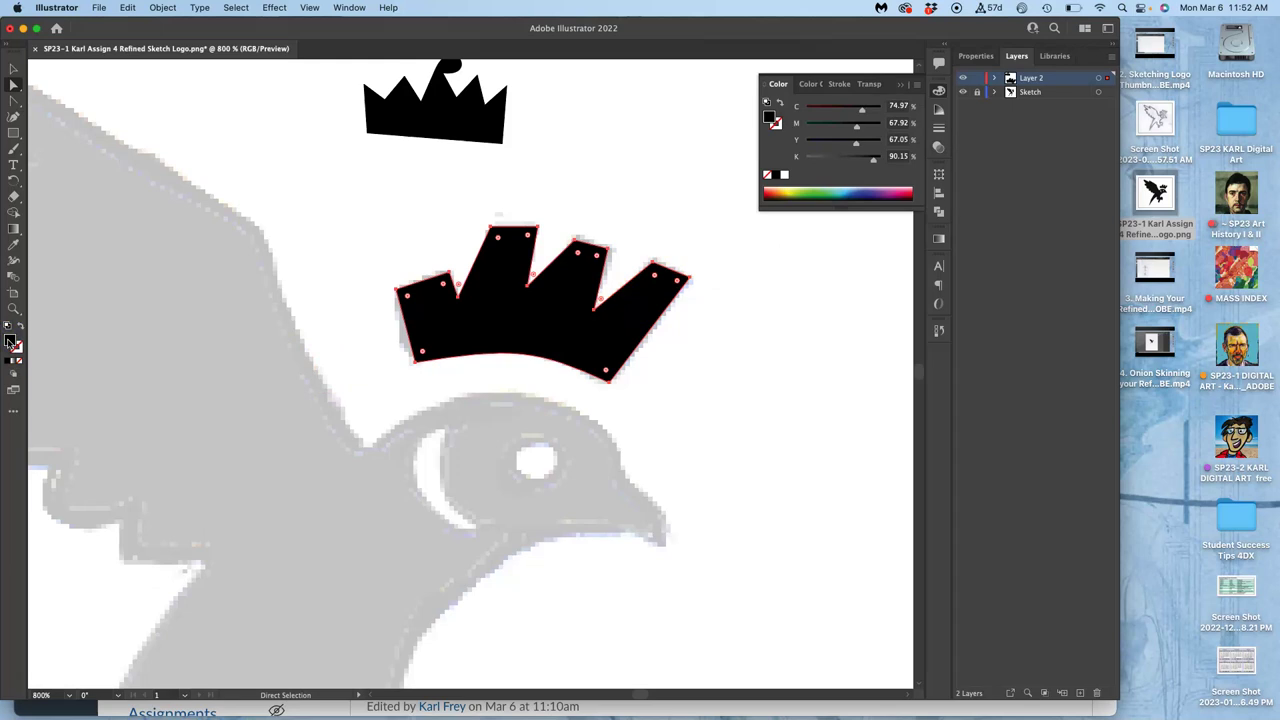
{"action": "left_click", "coordinate": [20, 362]}
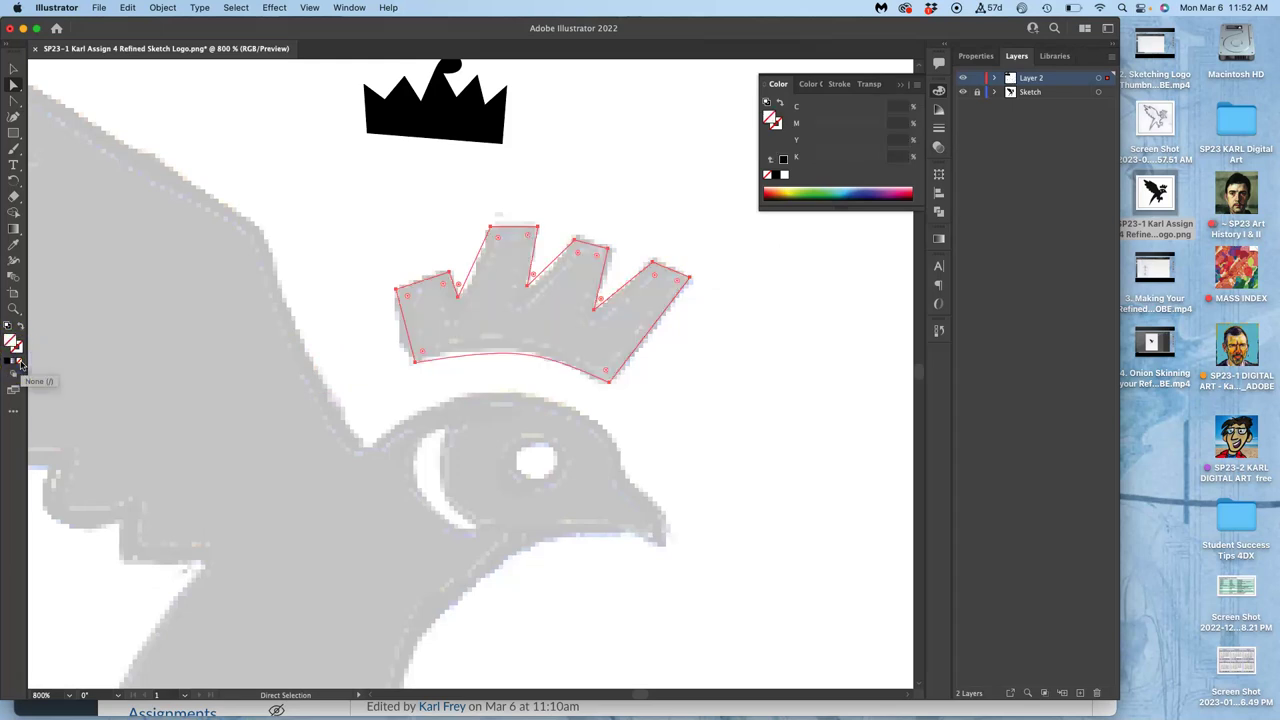
{"action": "left_click", "coordinate": [20, 362]}
{"action": "left_click", "coordinate": [8, 362]}
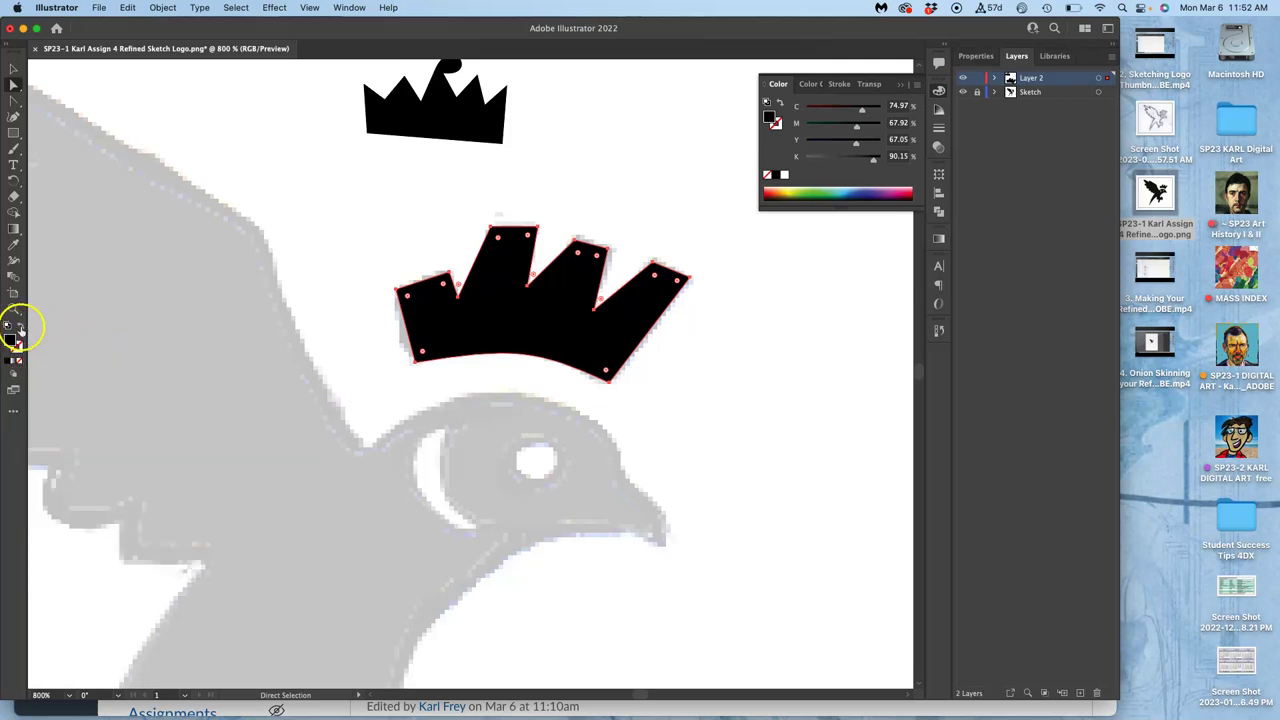
{"action": "left_click", "coordinate": [21, 326]}
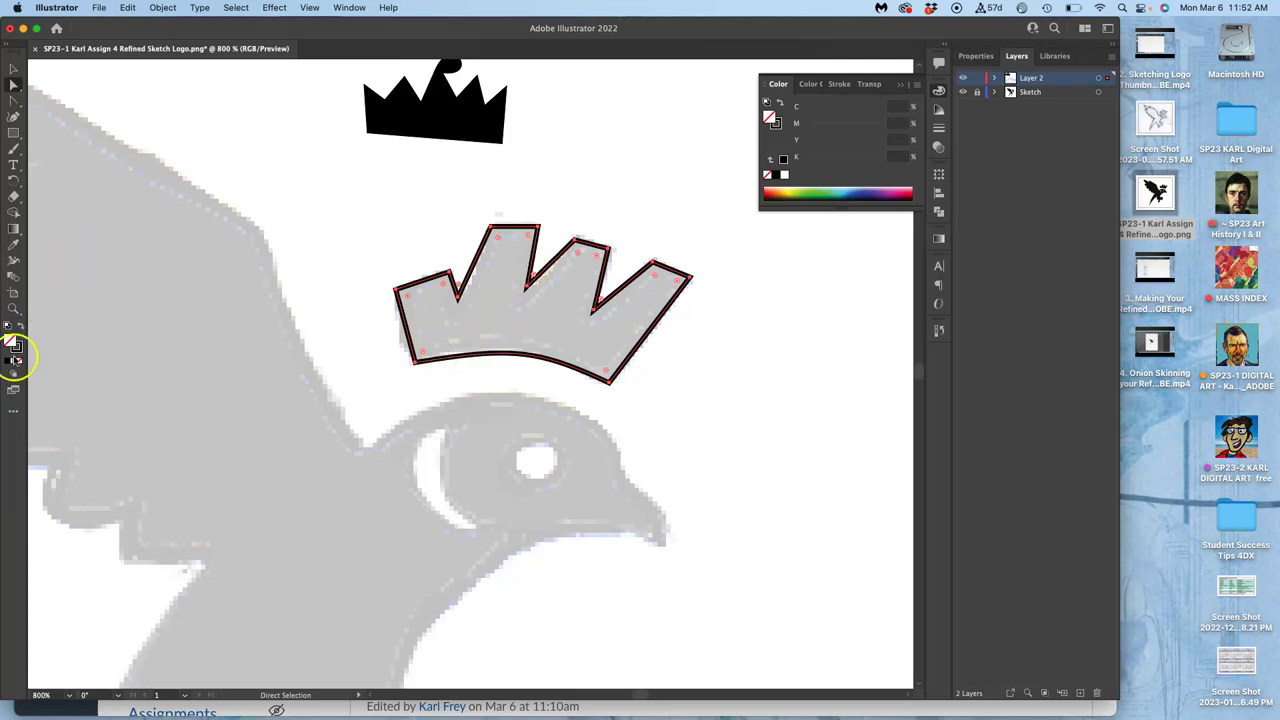
{"action": "left_click", "coordinate": [17, 345]}
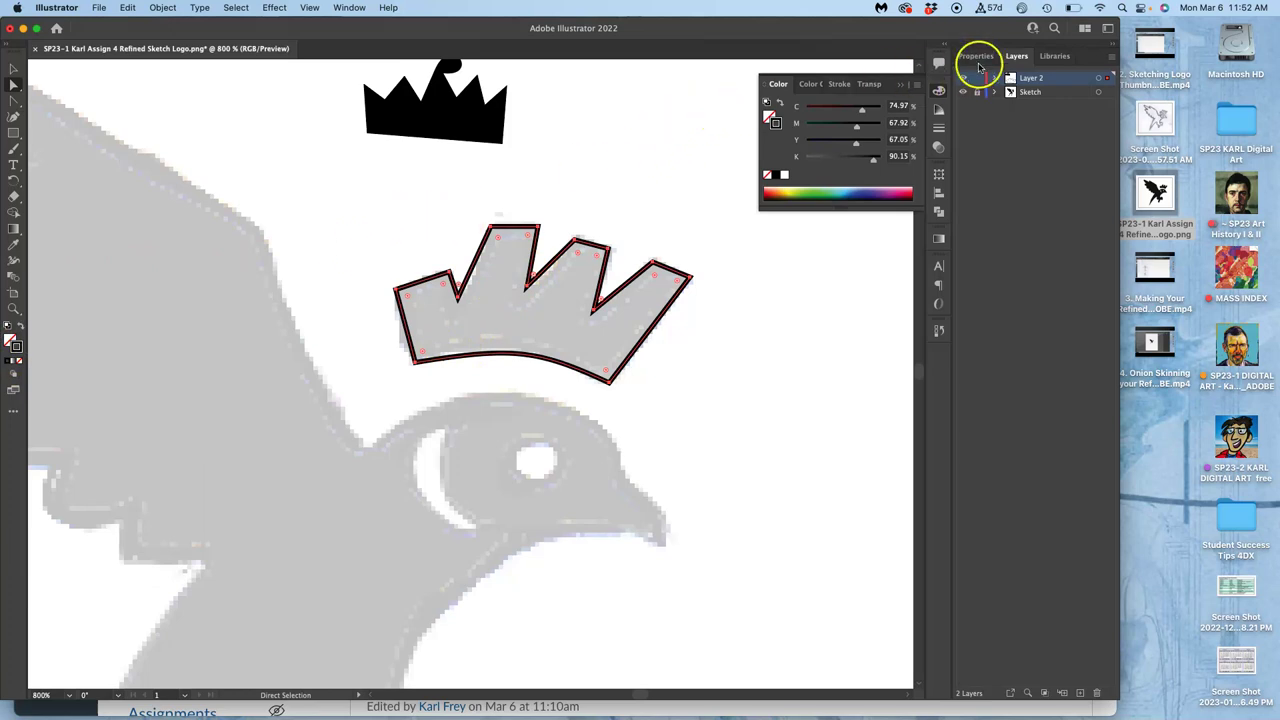
- Set the crown's stroke weight to 0.25 pt, then clear it and reselect the path's anchors
{"action": "left_click", "coordinate": [975, 57]}
{"action": "left_click", "coordinate": [976, 61]}
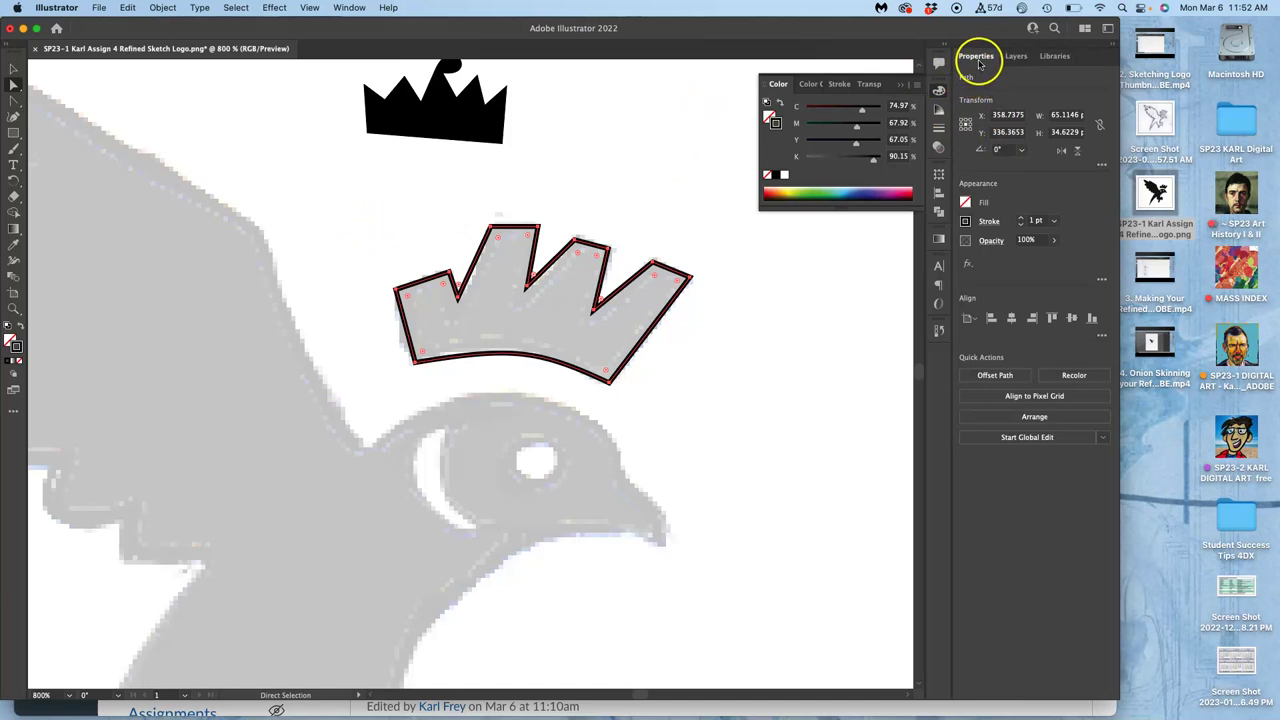
{"action": "left_click", "coordinate": [1022, 225]}
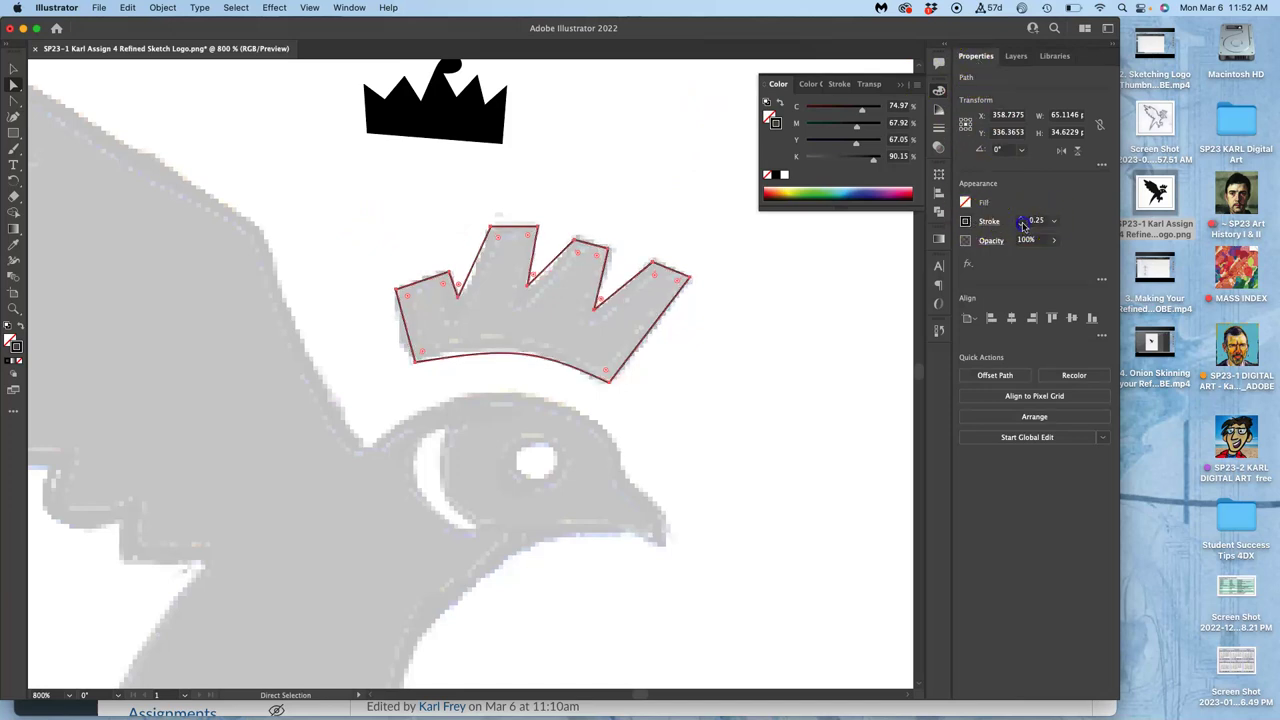
{"action": "left_click", "coordinate": [1022, 224]}
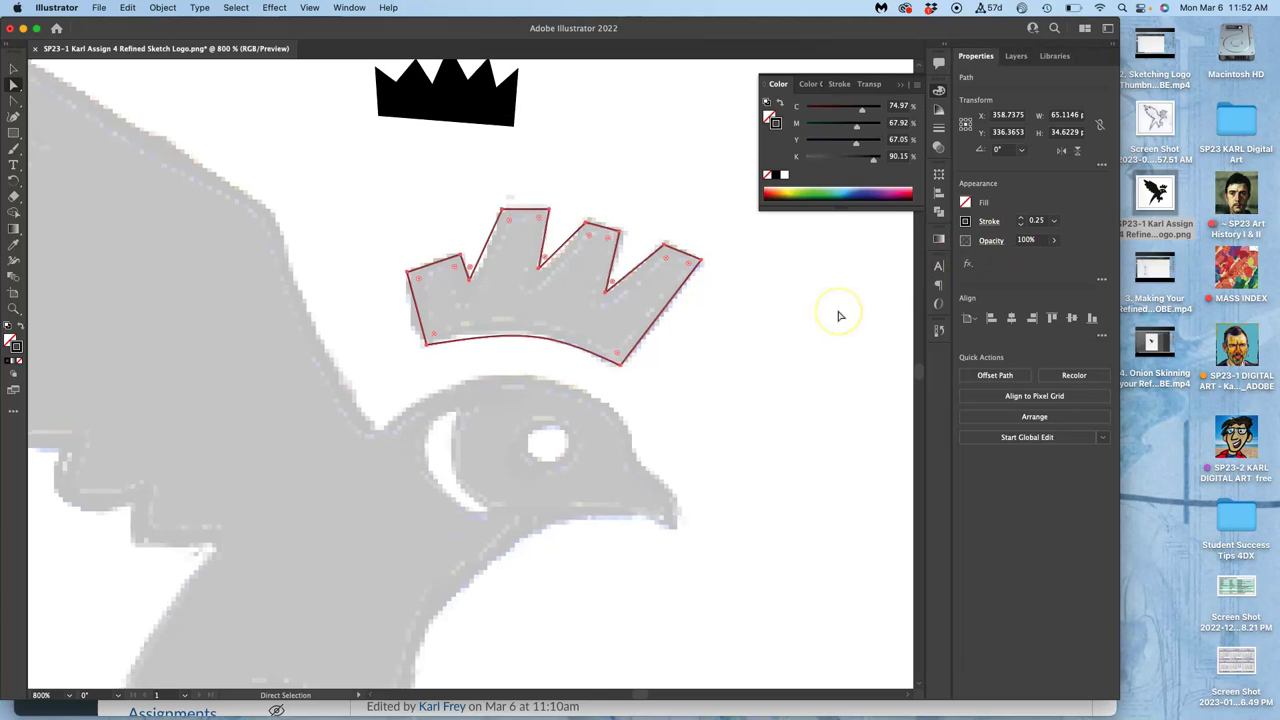
{"action": "scroll", "coordinate": [837, 311], "scroll_direction": "down", "scroll_amount": 2}
{"action": "left_click", "coordinate": [1022, 224]}
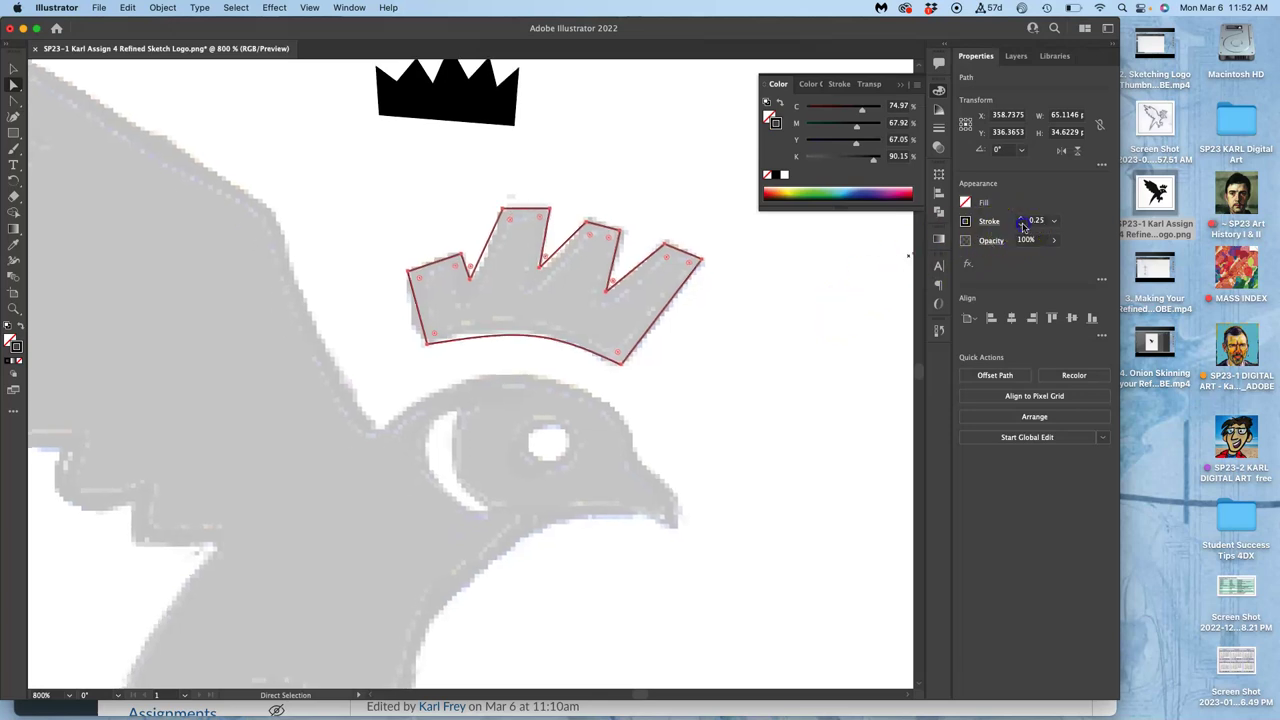
{"action": "left_click", "coordinate": [736, 341]}
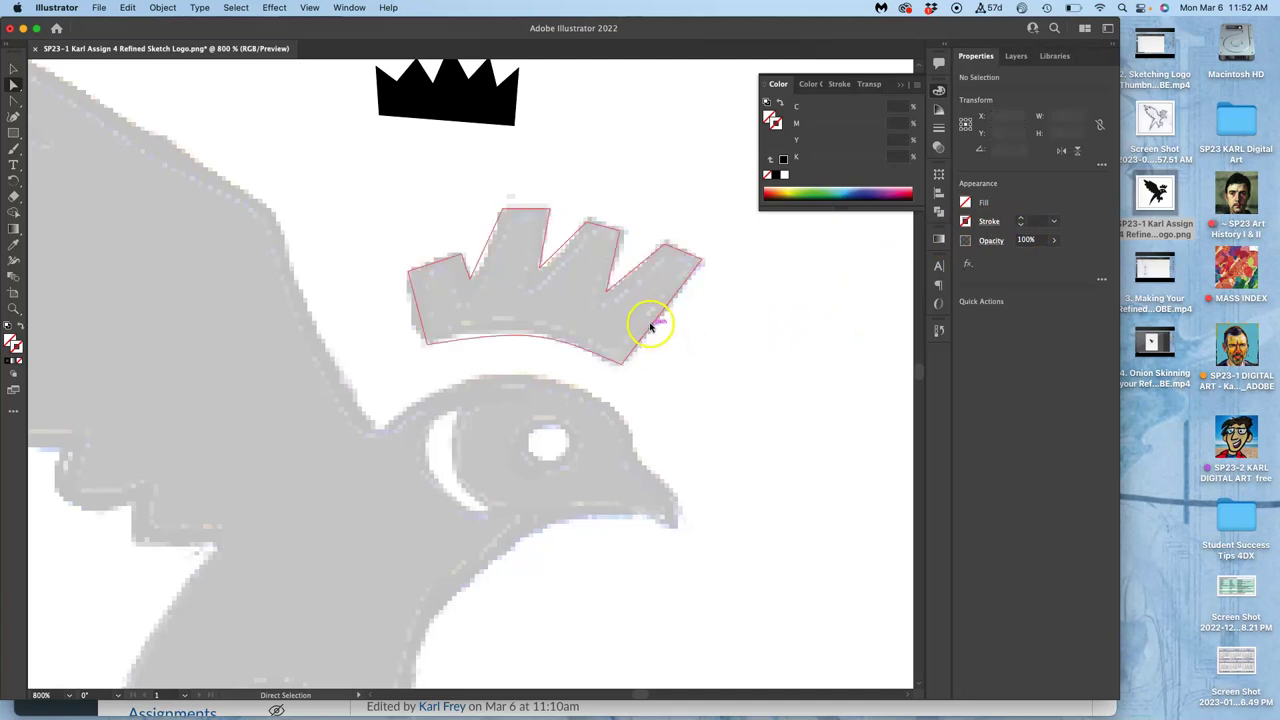
{"action": "left_click", "coordinate": [582, 346]}
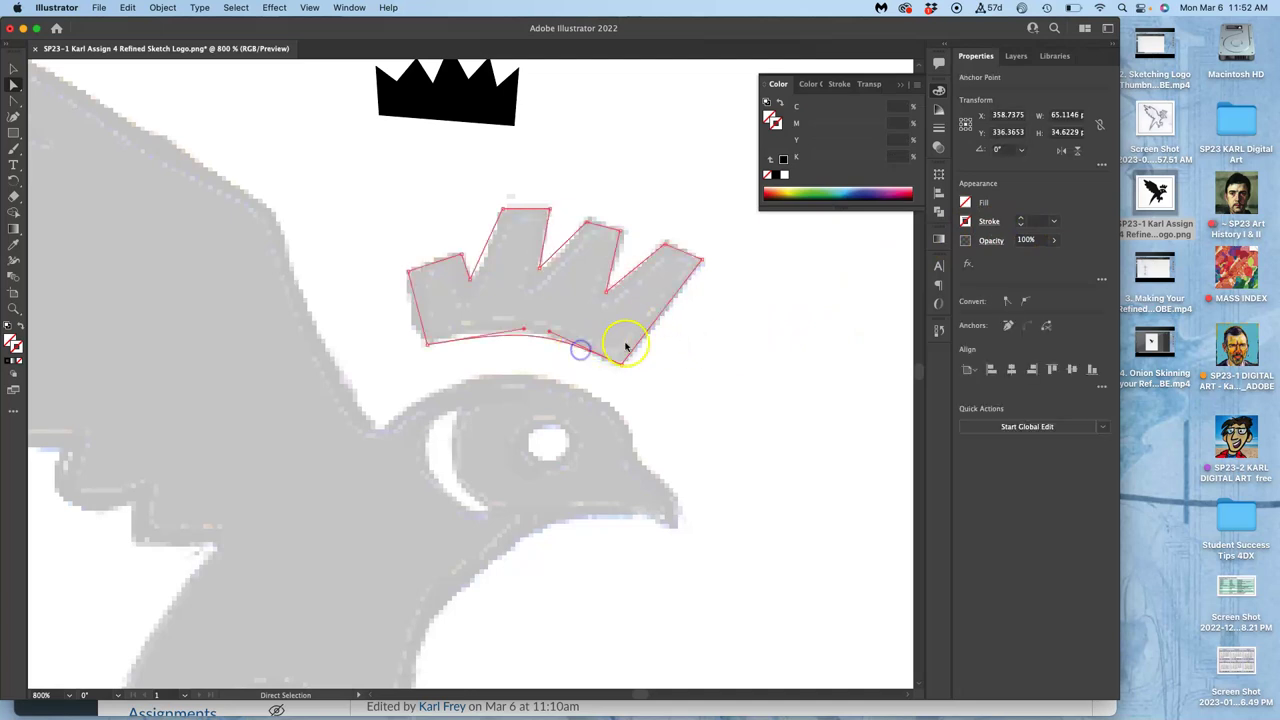
{"action": "scroll", "coordinate": [551, 266], "scroll_direction": "down", "scroll_amount": 2}
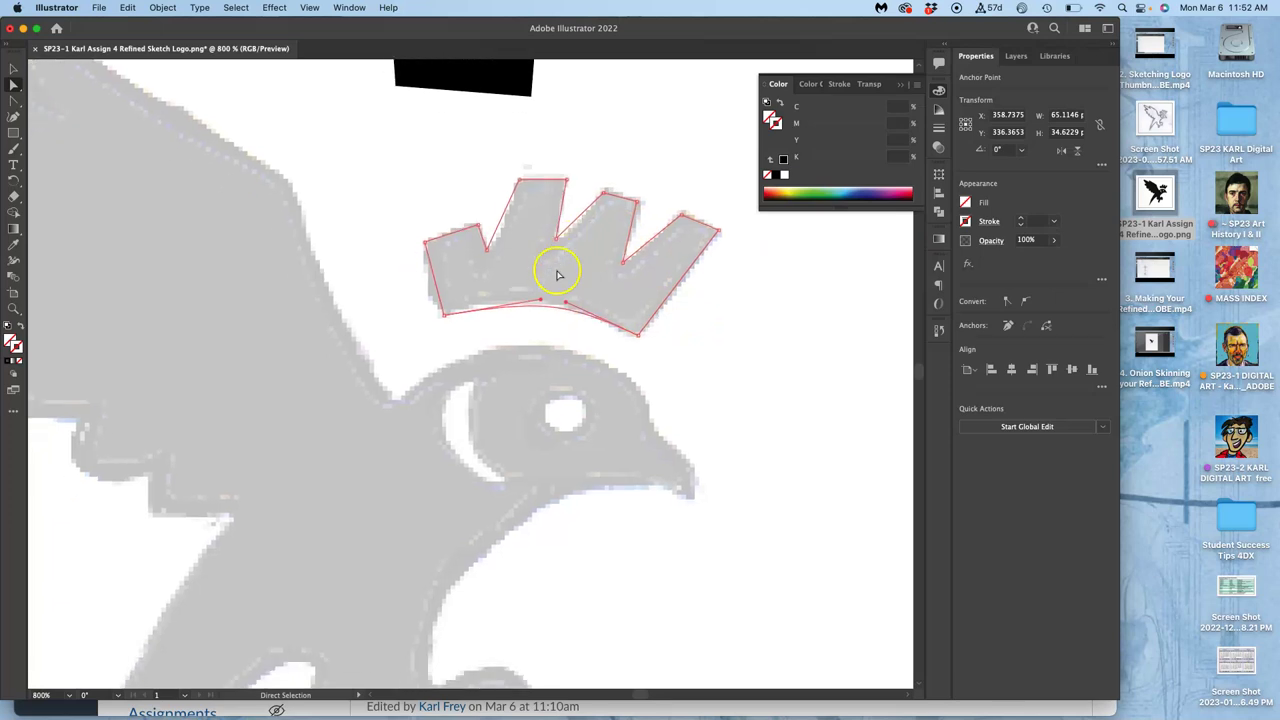
{"action": "scroll", "coordinate": [466, 287], "scroll_direction": "down", "scroll_amount": 2}
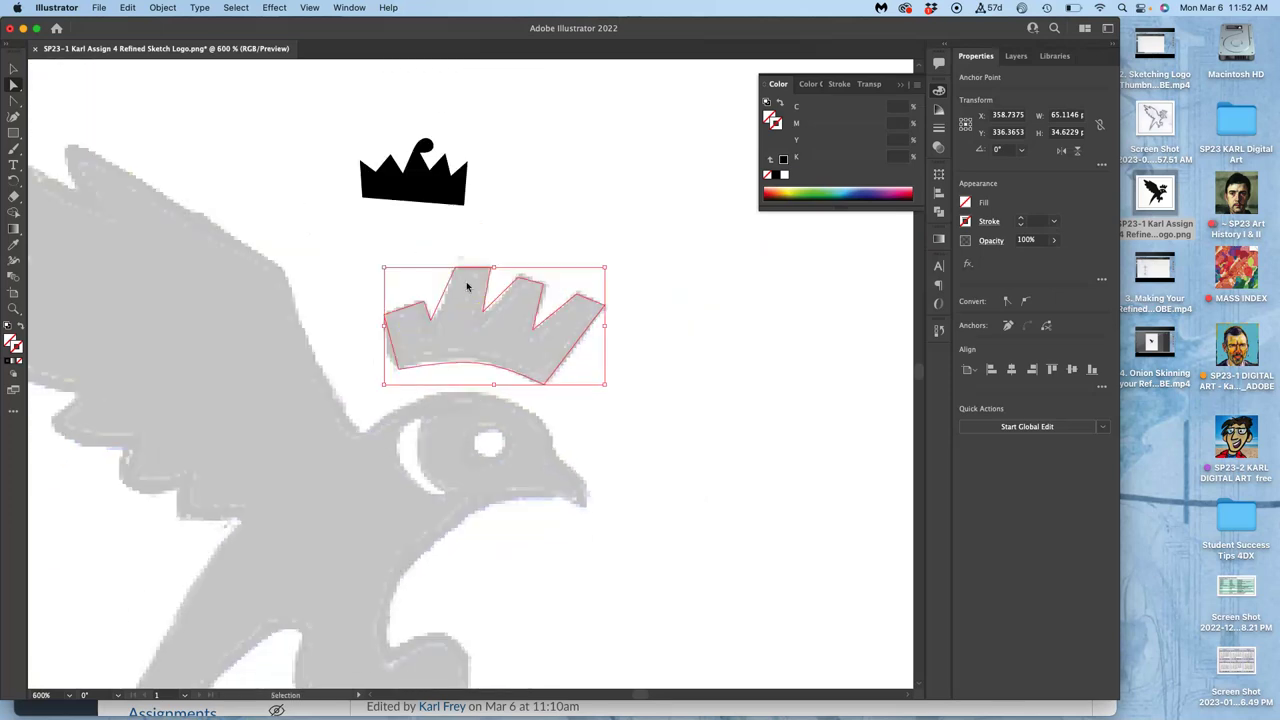
{"action": "scroll", "coordinate": [466, 287], "scroll_direction": "up", "scroll_amount": 6}
{"action": "scroll", "coordinate": [466, 287], "scroll_direction": "left", "scroll_amount": 5}
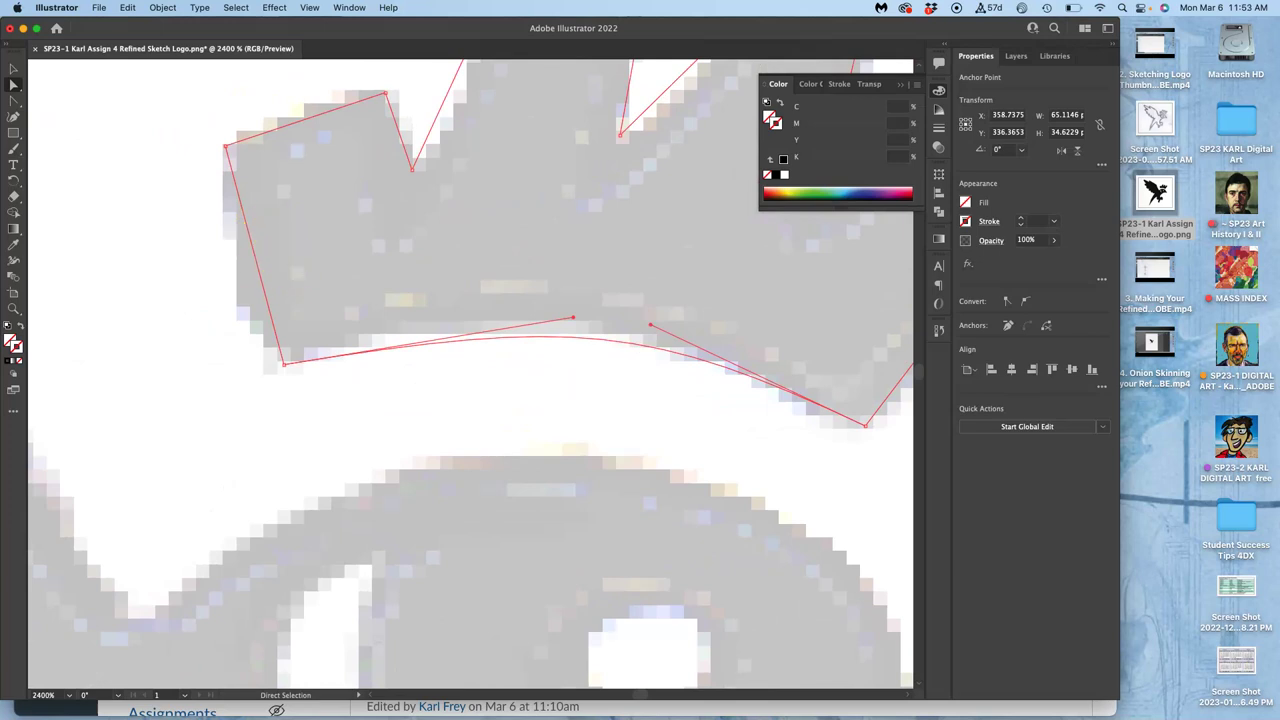
{"action": "left_click", "coordinate": [310, 7]}
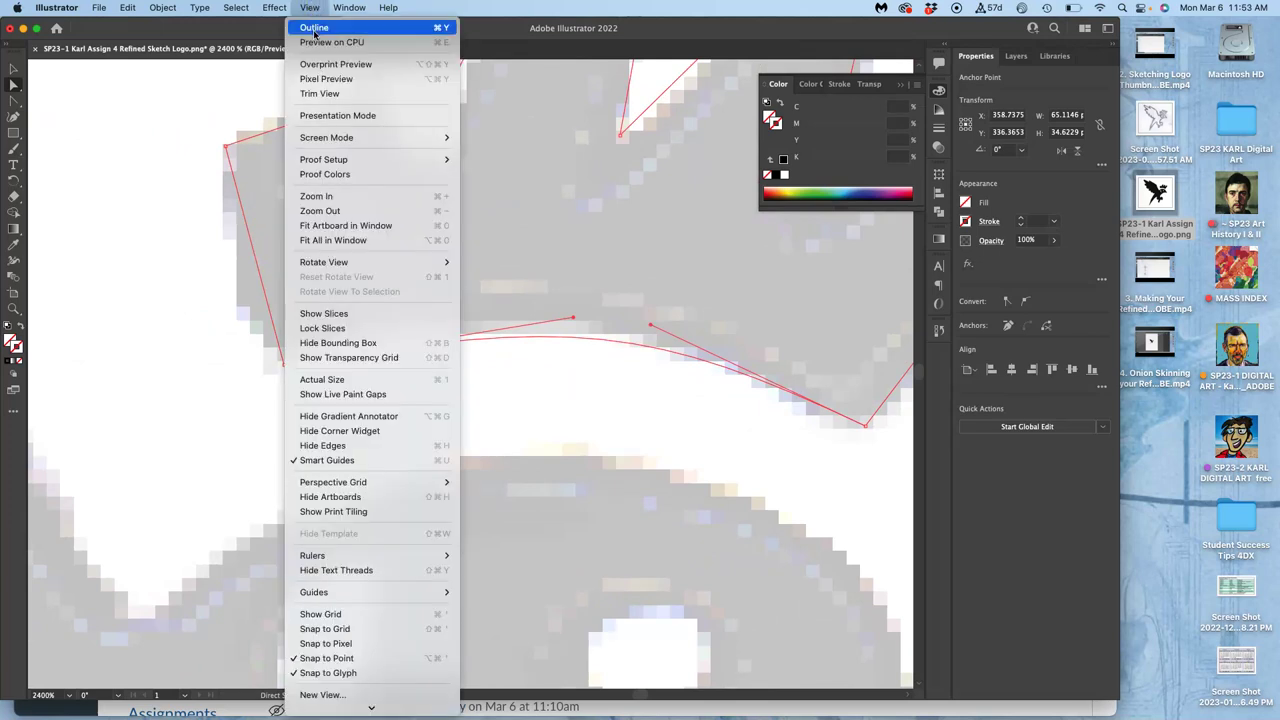
{"action": "left_click", "coordinate": [314, 27]}
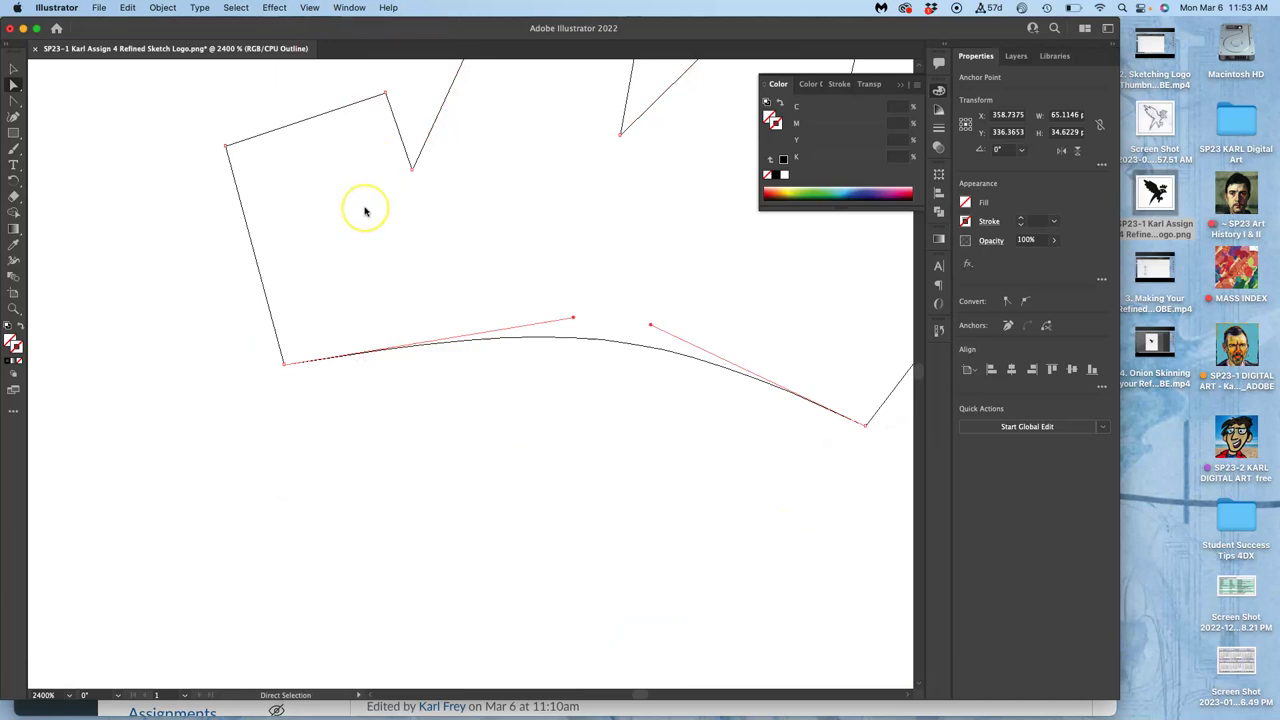
{"action": "key", "text": "super+minus"}
{"action": "key", "text": "super+minus"}
{"action": "key", "text": "super+minus"}
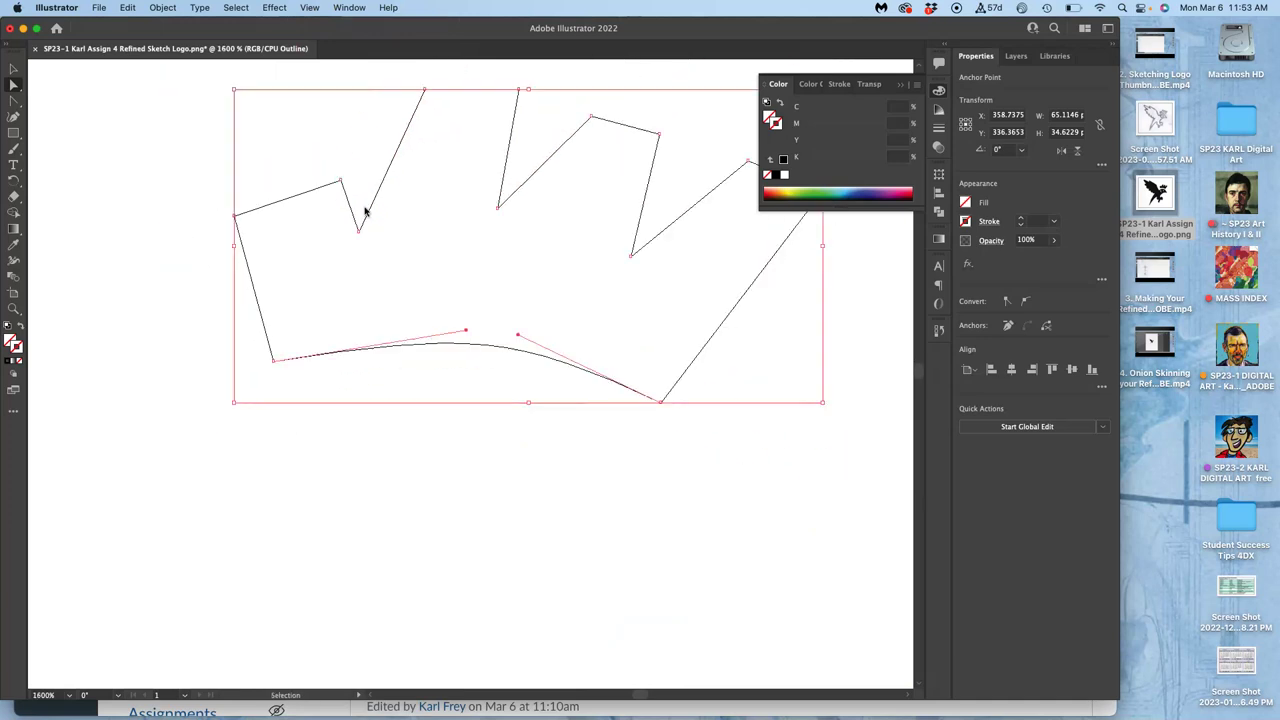
{"action": "left_click", "coordinate": [365, 211]}
{"action": "scroll", "coordinate": [364, 207], "scroll_direction": "up", "scroll_amount": 3}
{"action": "key", "text": "a"}
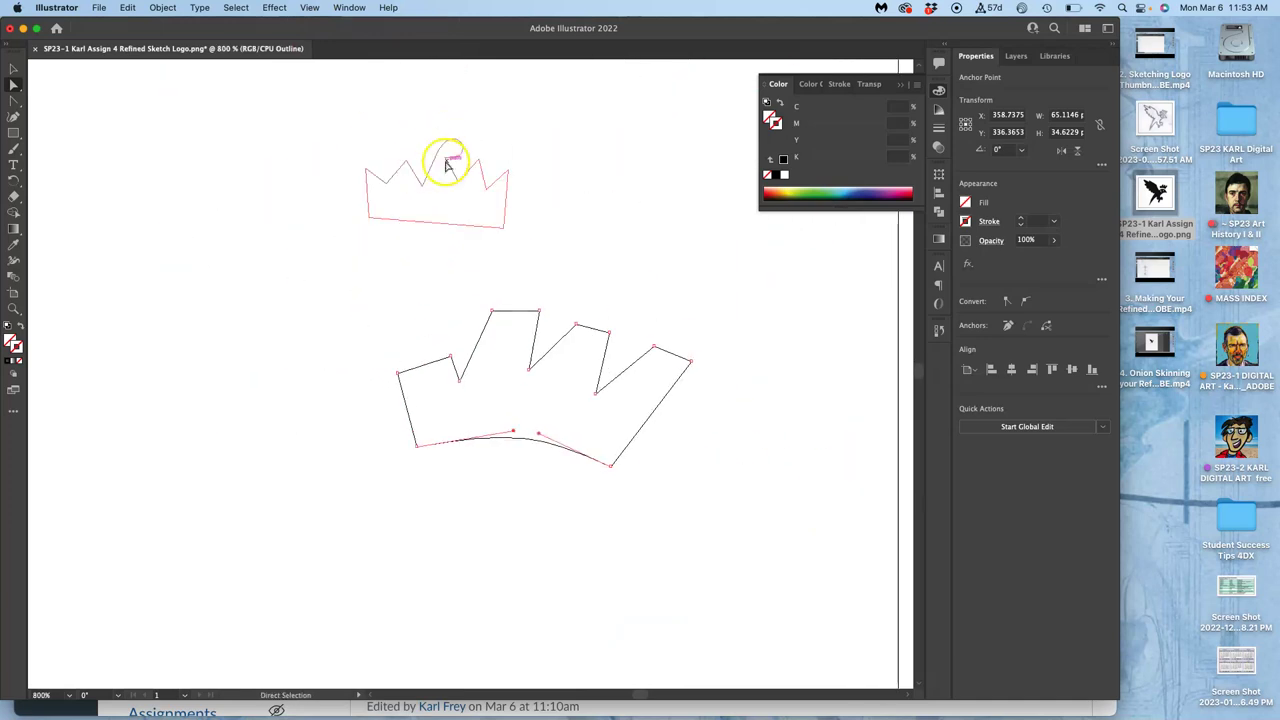
{"action": "scroll", "coordinate": [423, 265], "scroll_direction": "down", "scroll_amount": 5}
{"action": "left_click", "coordinate": [418, 268]}
{"action": "scroll", "coordinate": [421, 268], "scroll_direction": "down", "scroll_amount": 3}
{"action": "scroll", "coordinate": [423, 269], "scroll_direction": "up", "scroll_amount": 4}
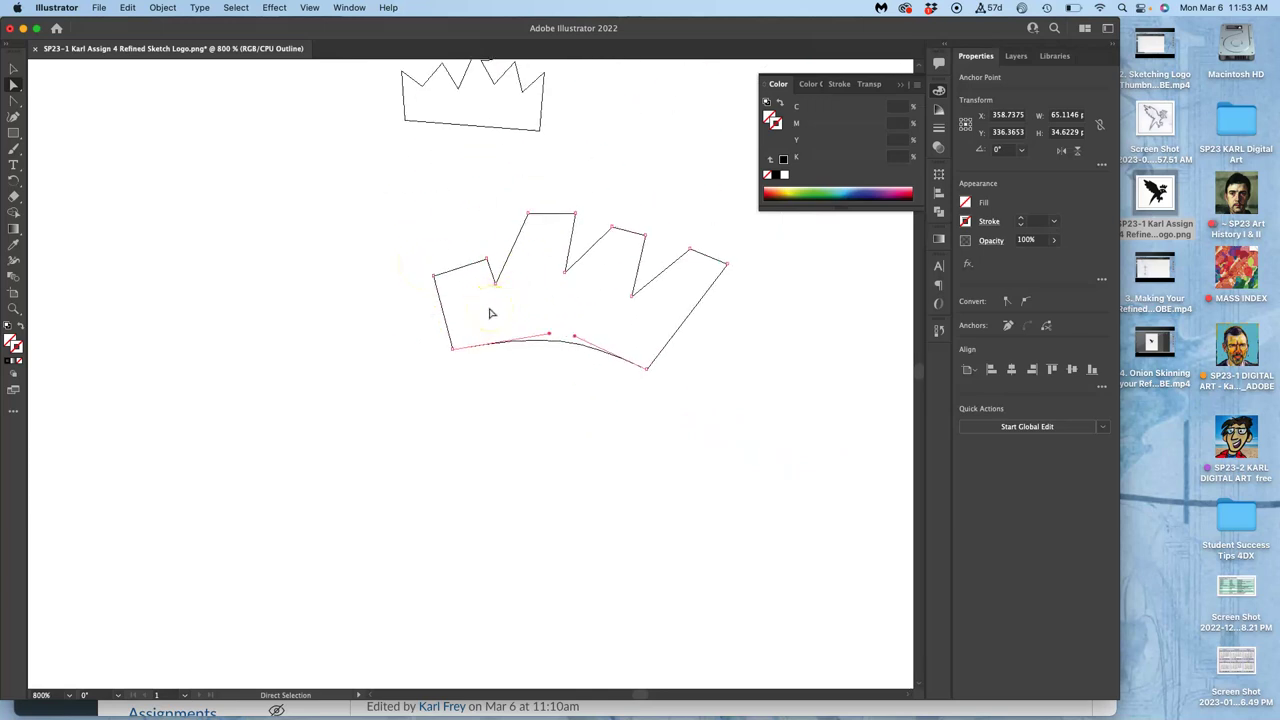
{"action": "key", "text": "super+y"}
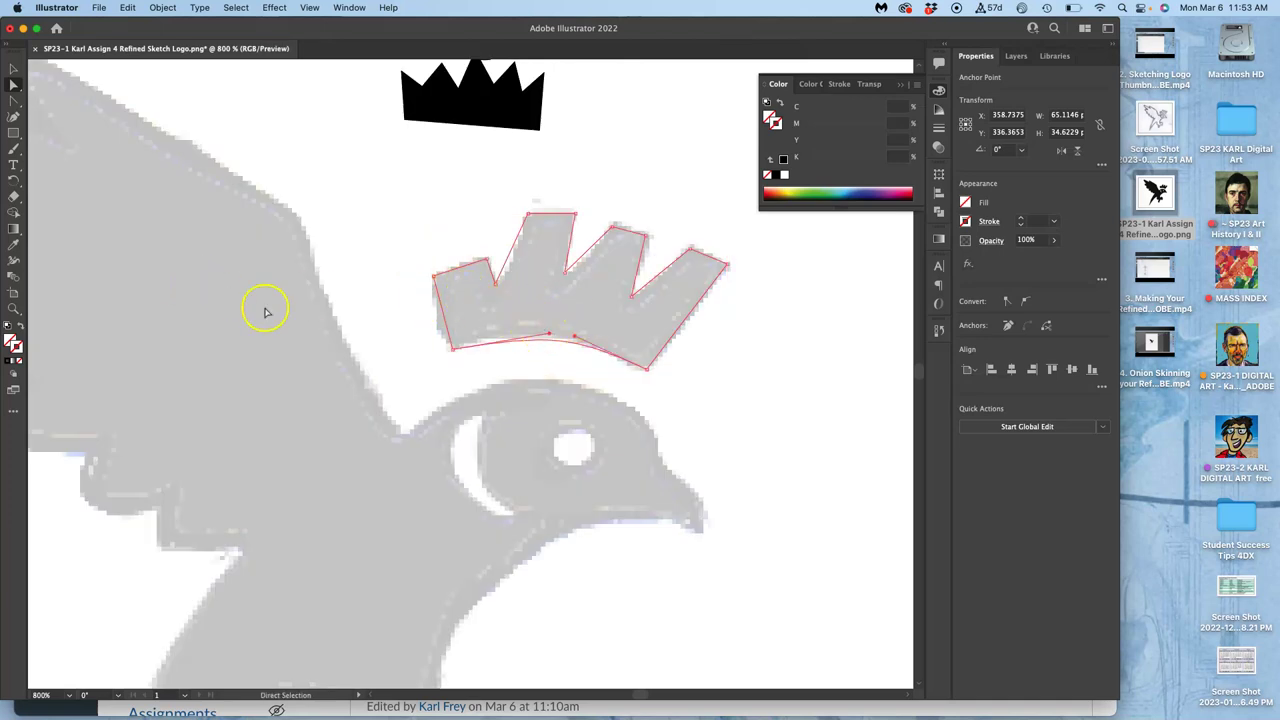
{"action": "scroll", "coordinate": [355, 320], "scroll_direction": "right", "scroll_amount": 5}
{"action": "scroll", "coordinate": [355, 320], "scroll_direction": "up", "scroll_amount": 2}
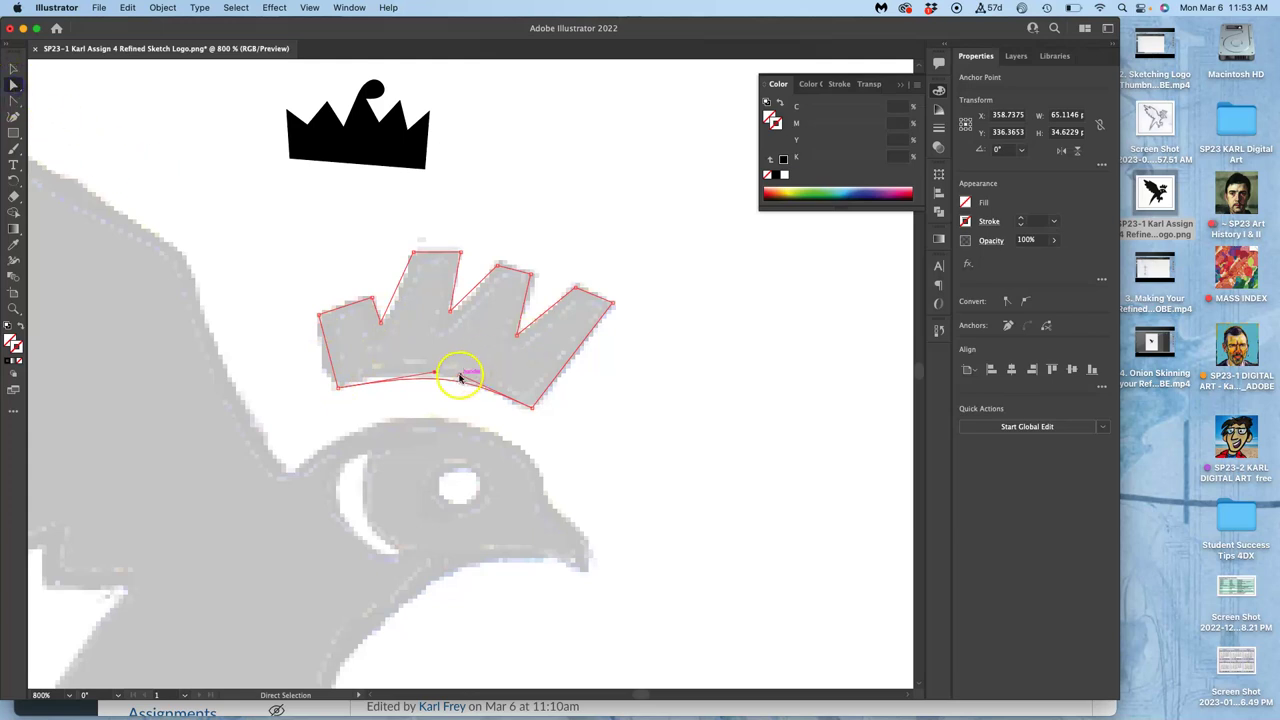
- Drag the crown's bottom segment, anchors and handles so the curved base matches the sketch
{"action": "mouse_move", "coordinate": [460, 377]}
{"action": "left_mouse_down"}
{"action": "mouse_move", "coordinate": [474, 368]}
{"action": "mouse_move", "coordinate": [463, 371]}
{"action": "left_mouse_up"}
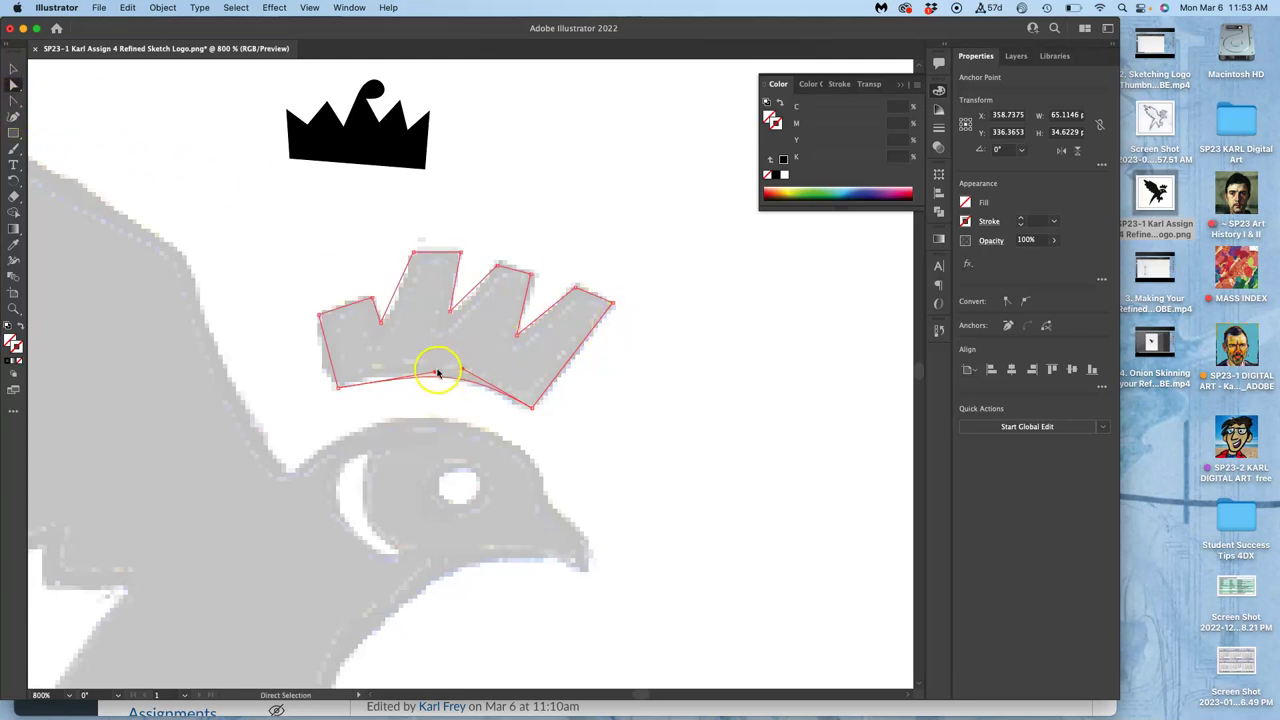
{"action": "left_click_drag", "start_coordinate": [436, 374], "coordinate": [461, 354]}
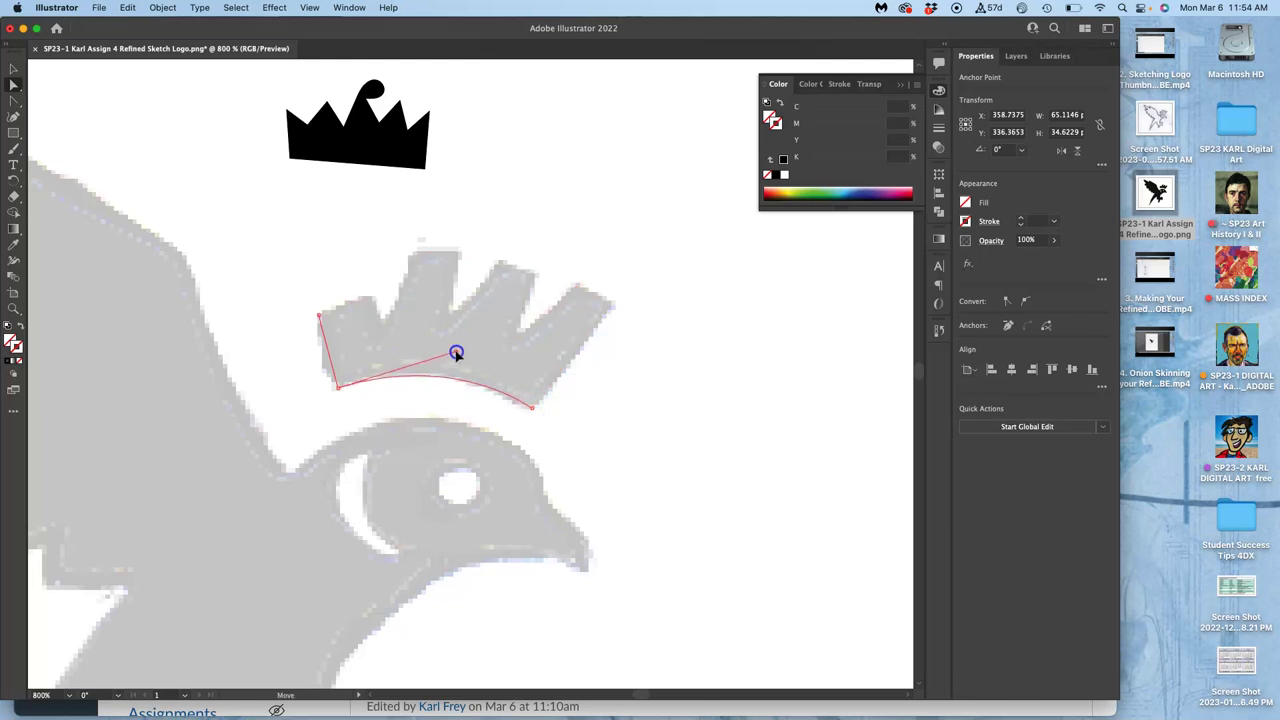
{"action": "left_click_drag", "start_coordinate": [456, 353], "coordinate": [457, 355]}
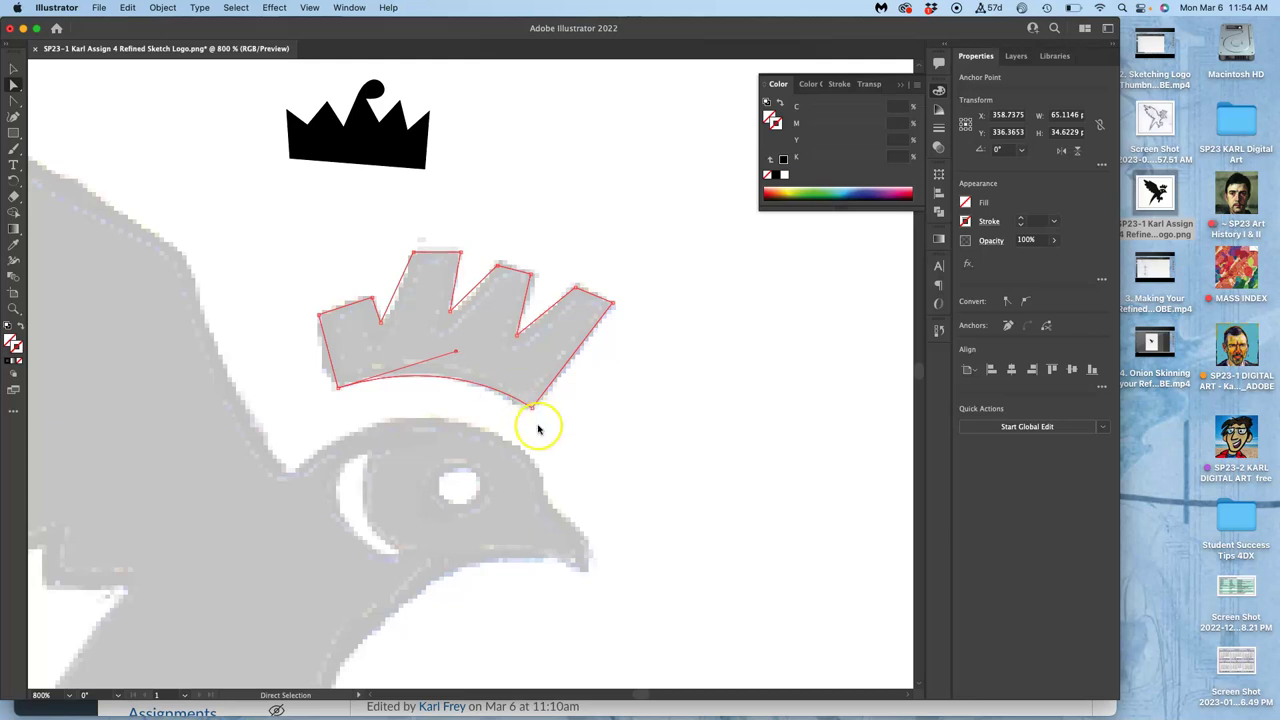
{"action": "mouse_move", "coordinate": [456, 351]}
{"action": "left_mouse_down"}
{"action": "mouse_move", "coordinate": [489, 346]}
{"action": "mouse_move", "coordinate": [434, 354]}
{"action": "mouse_move", "coordinate": [444, 346]}
{"action": "left_mouse_up"}
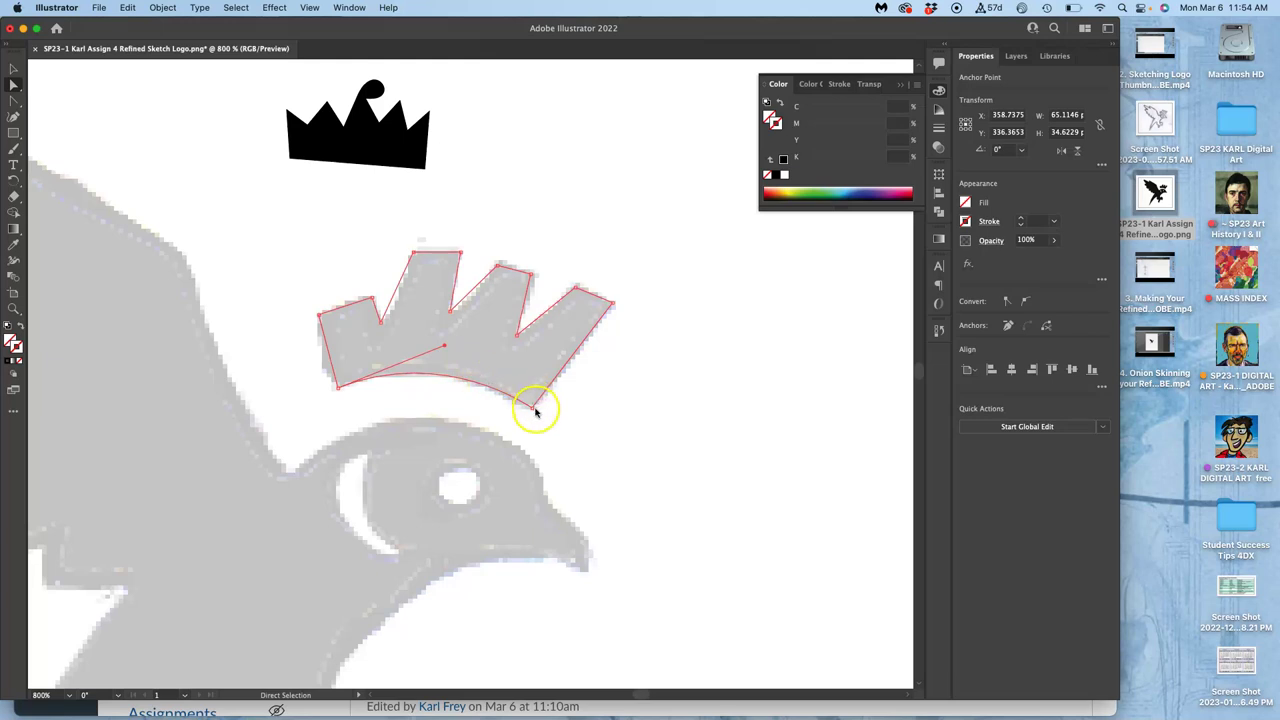
{"action": "left_click_drag", "start_coordinate": [535, 410], "coordinate": [529, 407]}
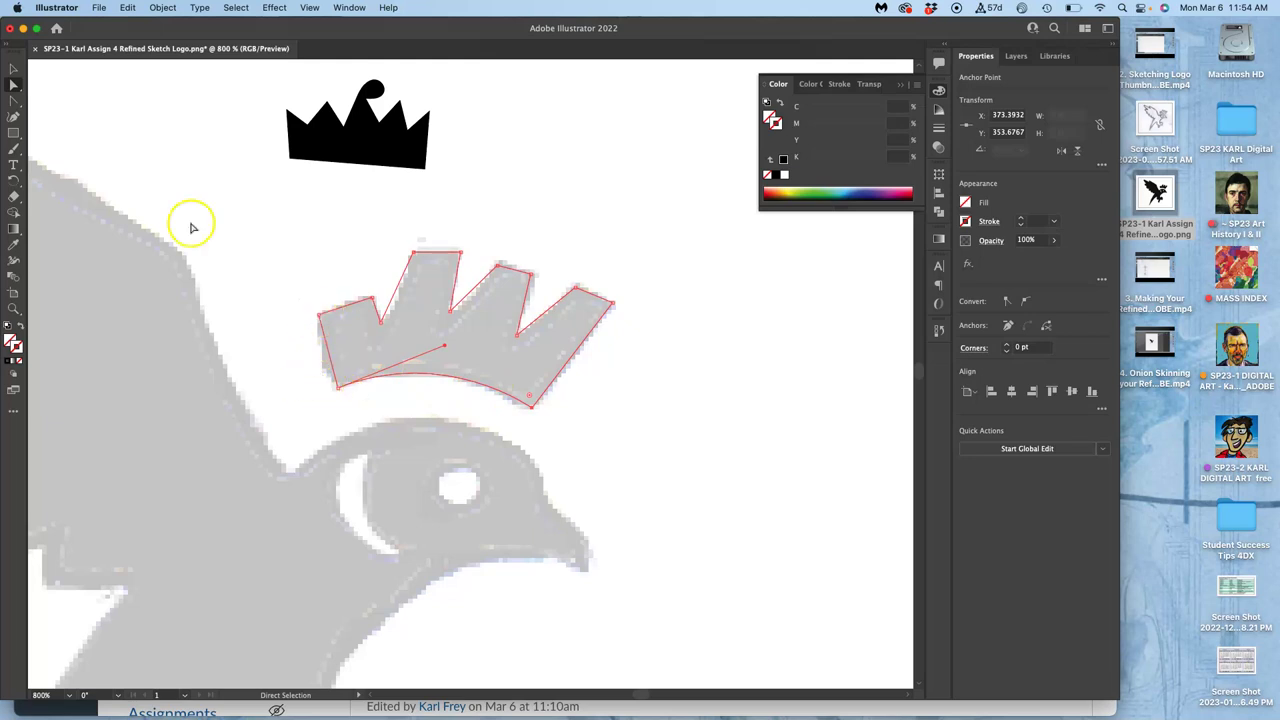
- Pull curve handles from the crown's top-left corner and point the handle straight up
{"action": "left_click", "coordinate": [15, 100]}
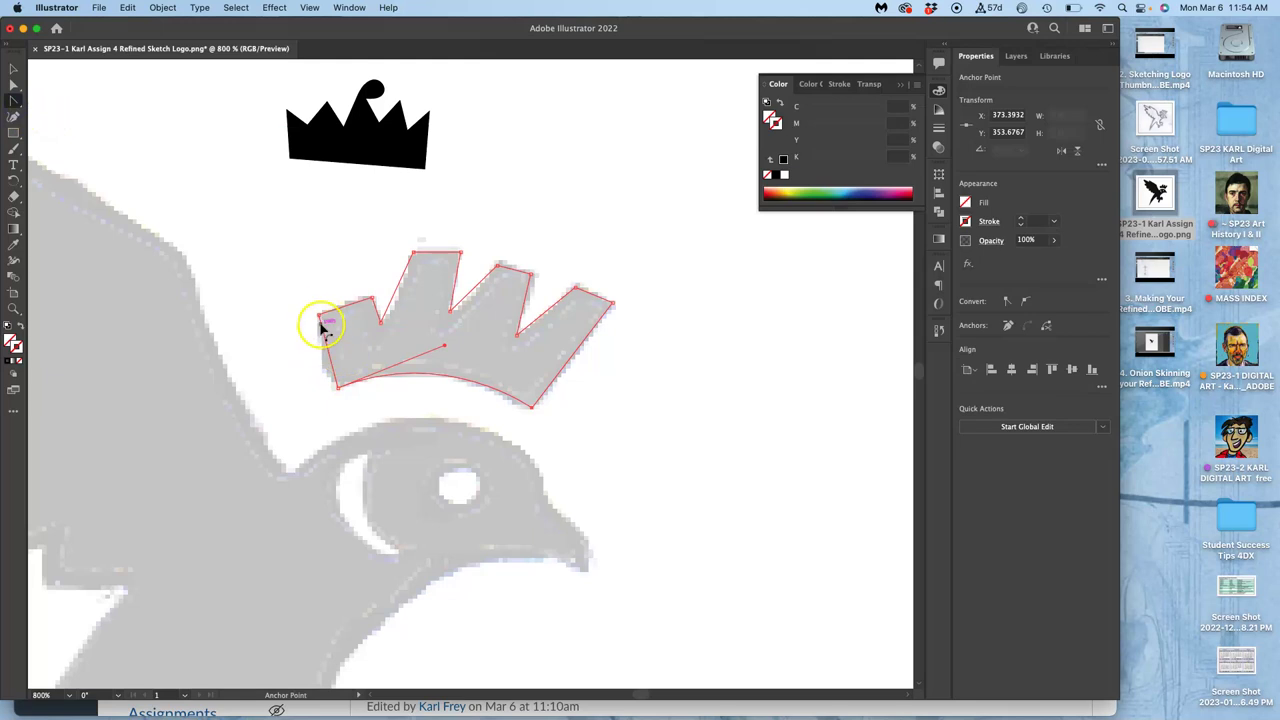
{"action": "left_click_drag", "start_coordinate": [320, 312], "coordinate": [329, 279]}
{"action": "left_click", "coordinate": [14, 84]}
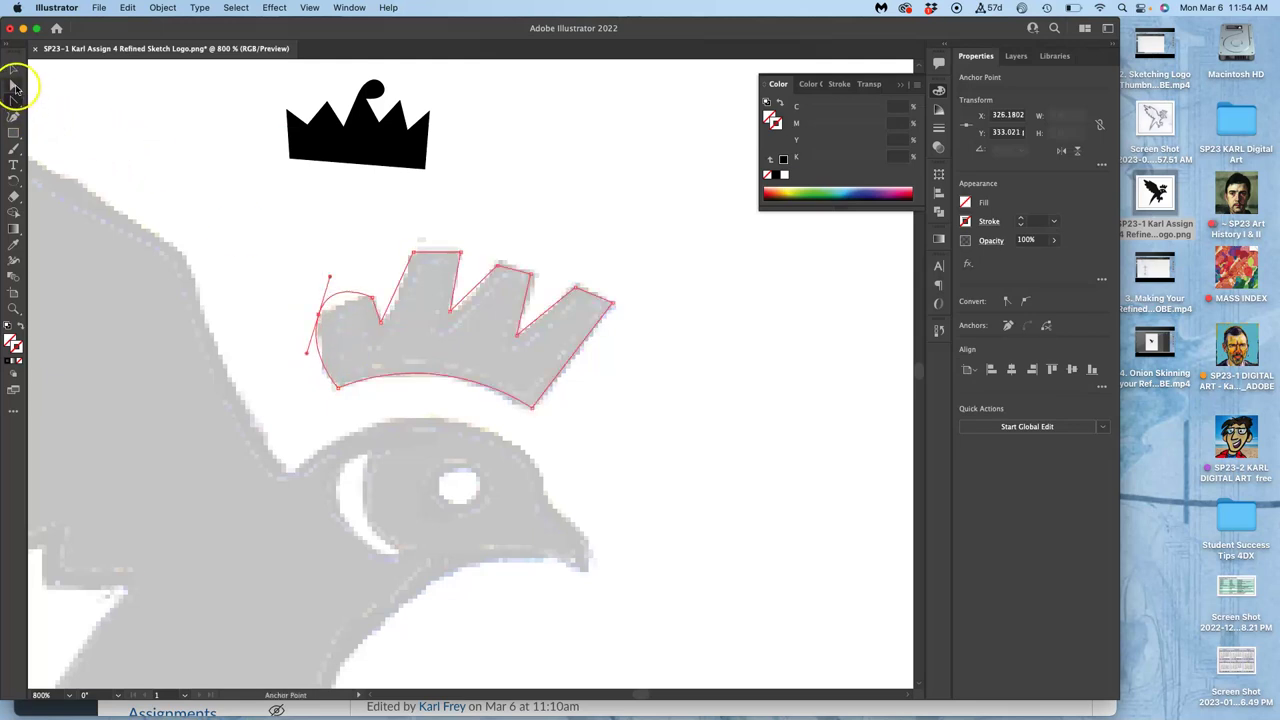
{"action": "mouse_move", "coordinate": [330, 280]}
{"action": "left_mouse_down"}
{"action": "mouse_move", "coordinate": [317, 316]}
{"action": "mouse_move", "coordinate": [335, 305]}
{"action": "left_mouse_up"}
- Reposition the crown's lower-left anchor onto the sketch's lower-left corner
{"action": "left_click", "coordinate": [309, 352]}
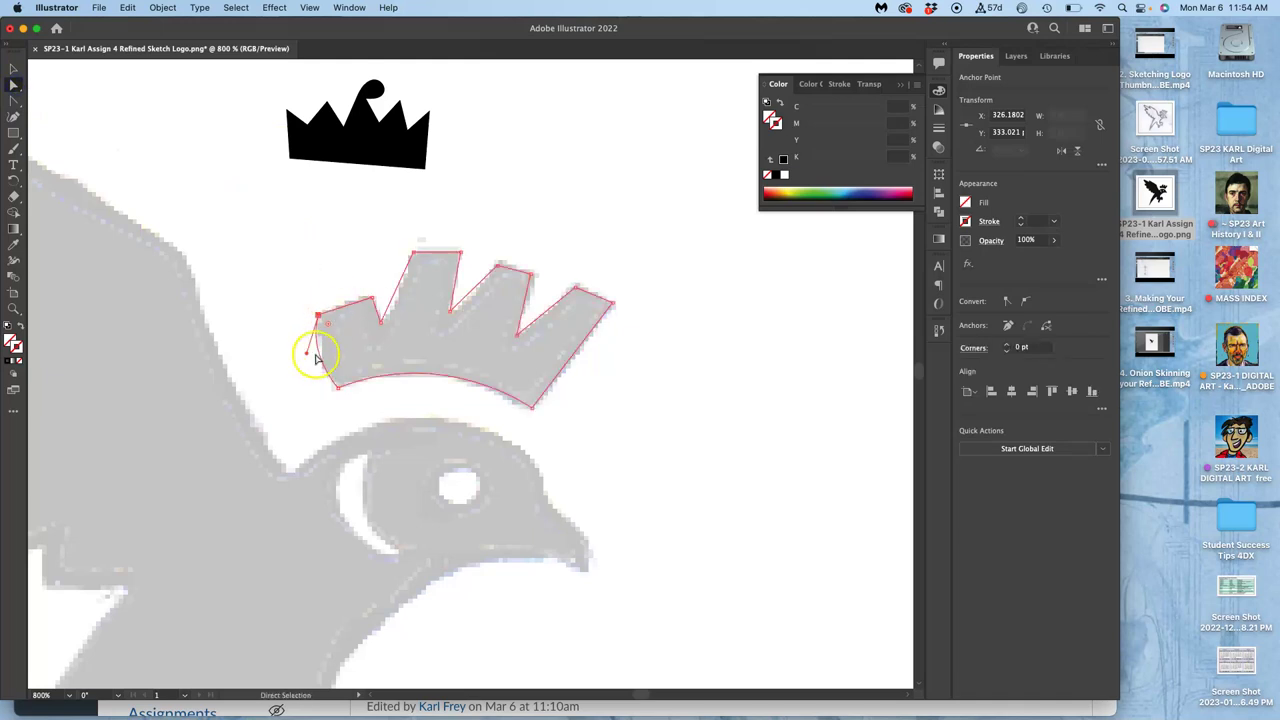
{"action": "left_click_drag", "start_coordinate": [307, 356], "coordinate": [321, 399]}
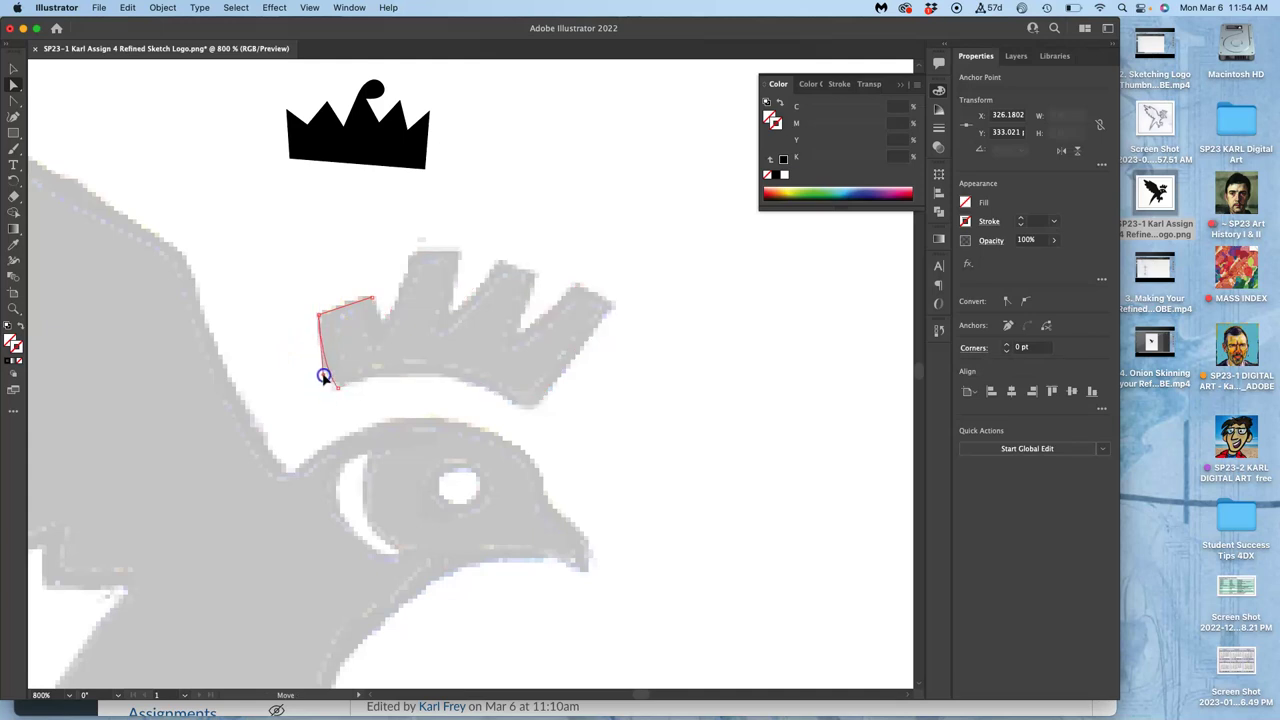
{"action": "left_click_drag", "start_coordinate": [323, 372], "coordinate": [323, 371]}
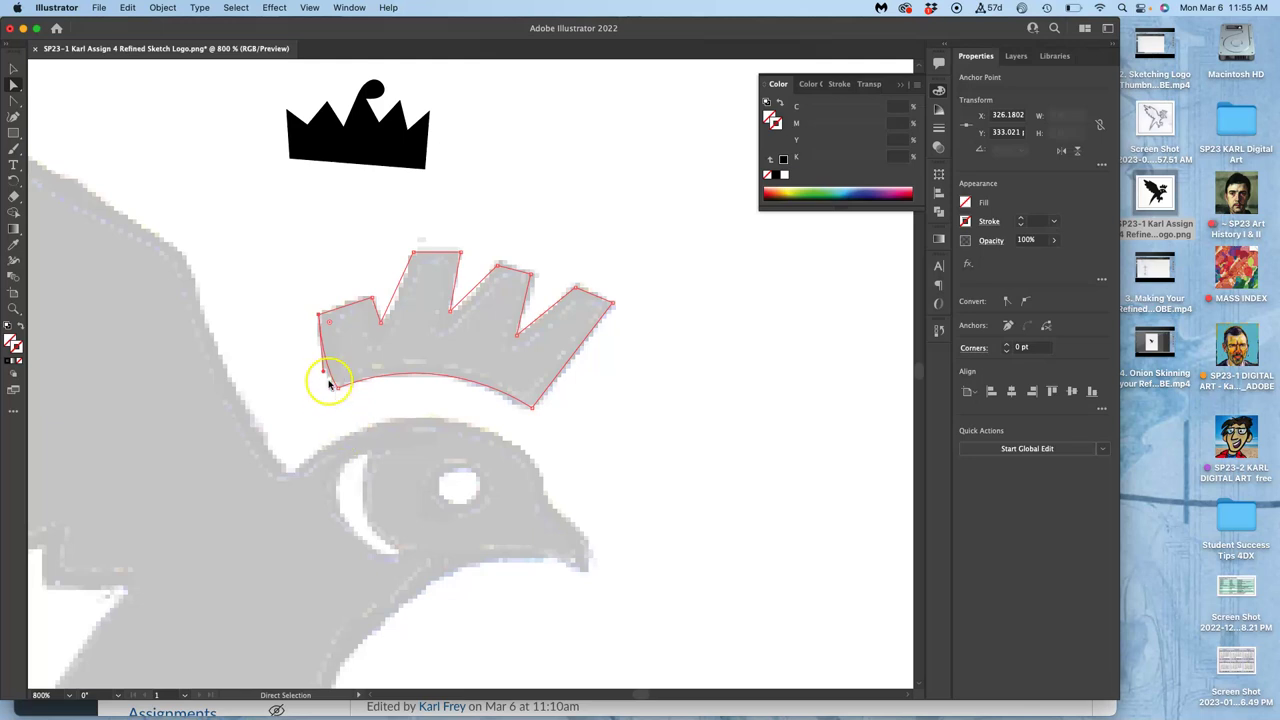
{"action": "left_click_drag", "start_coordinate": [322, 372], "coordinate": [338, 474]}
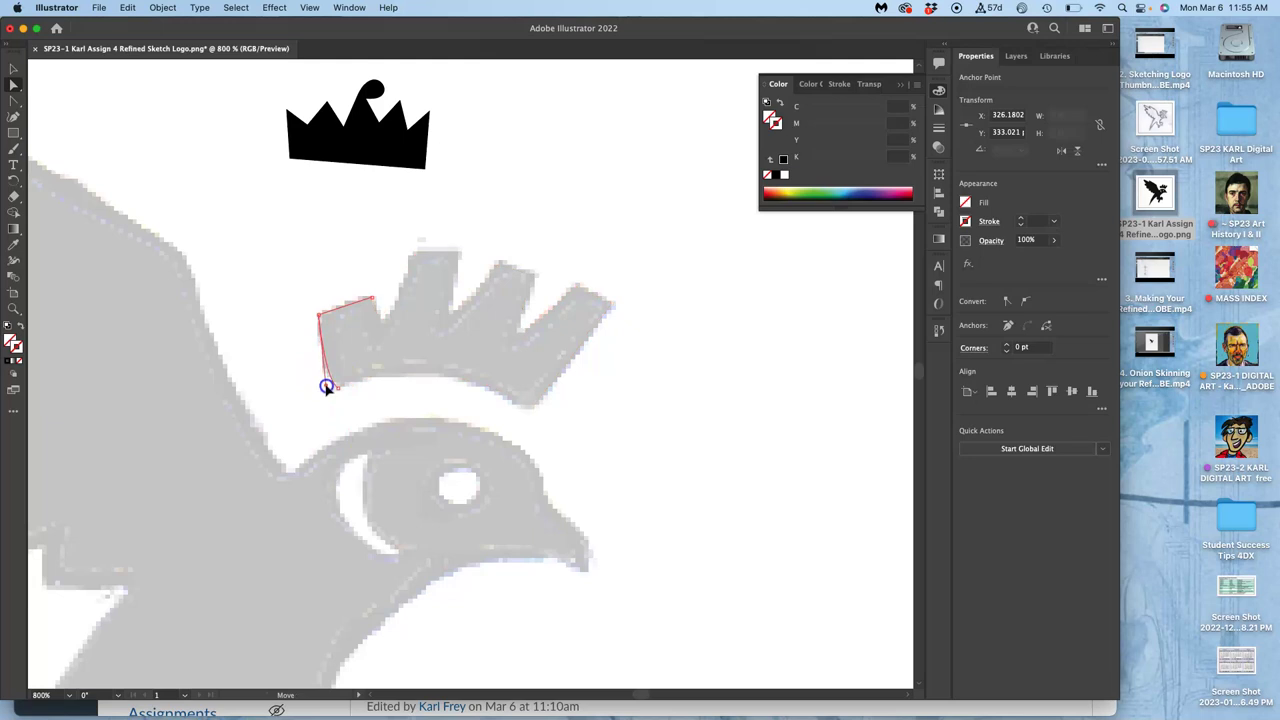
{"action": "left_click_drag", "start_coordinate": [326, 387], "coordinate": [348, 490]}
{"action": "left_click_drag", "start_coordinate": [346, 490], "coordinate": [335, 390]}
{"action": "left_click_drag", "start_coordinate": [326, 383], "coordinate": [326, 378]}
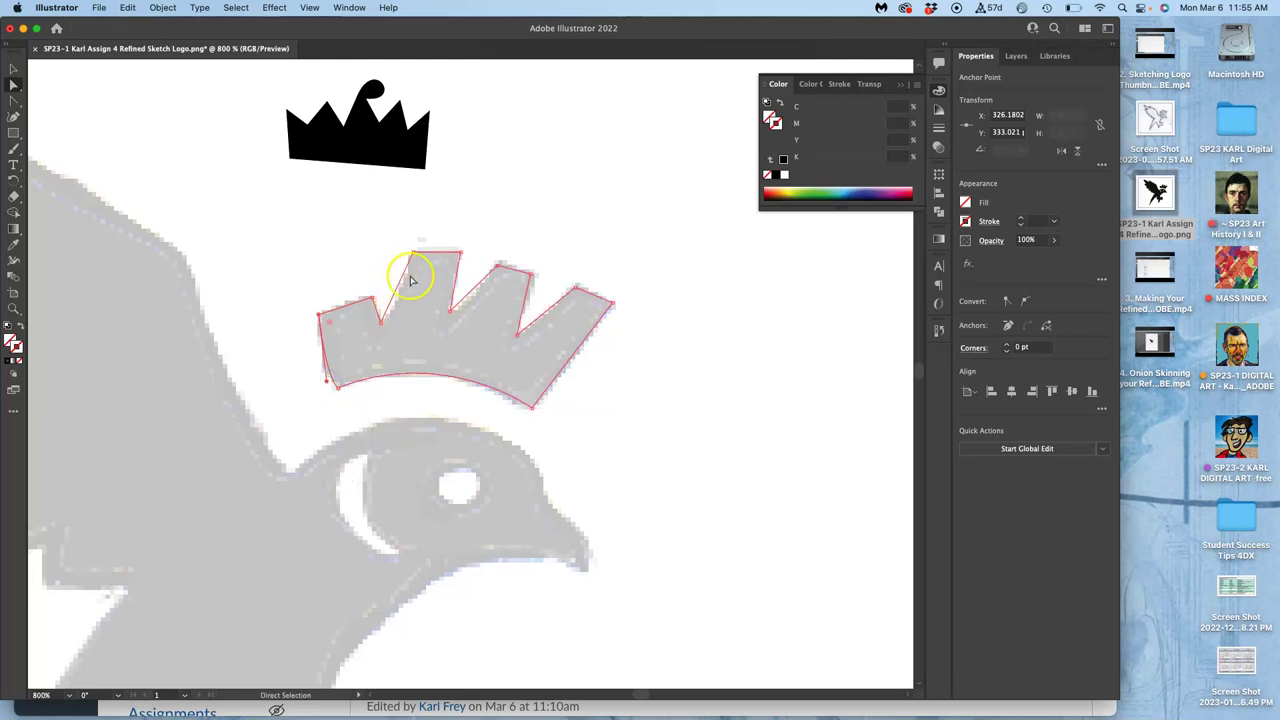
- Keep the tall prong's corner sharp after testing a curve on it
{"action": "left_click_drag", "start_coordinate": [415, 257], "coordinate": [412, 254]}
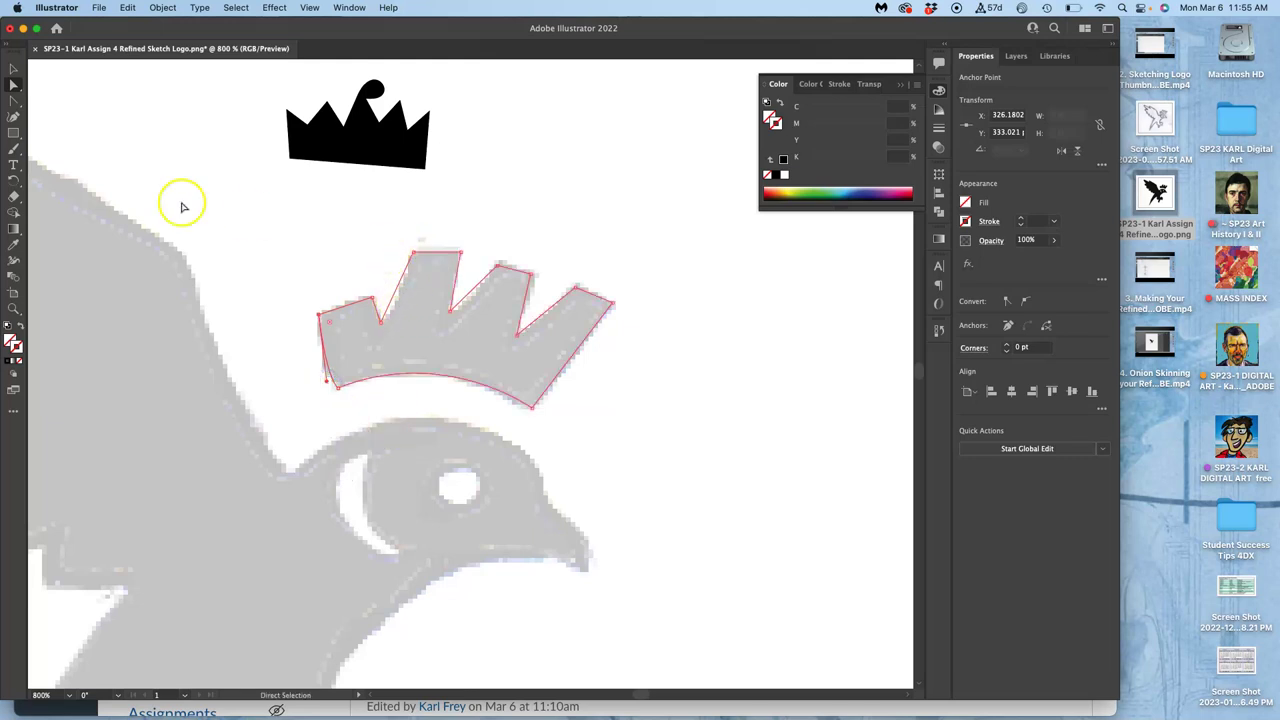
{"action": "left_click", "coordinate": [14, 100]}
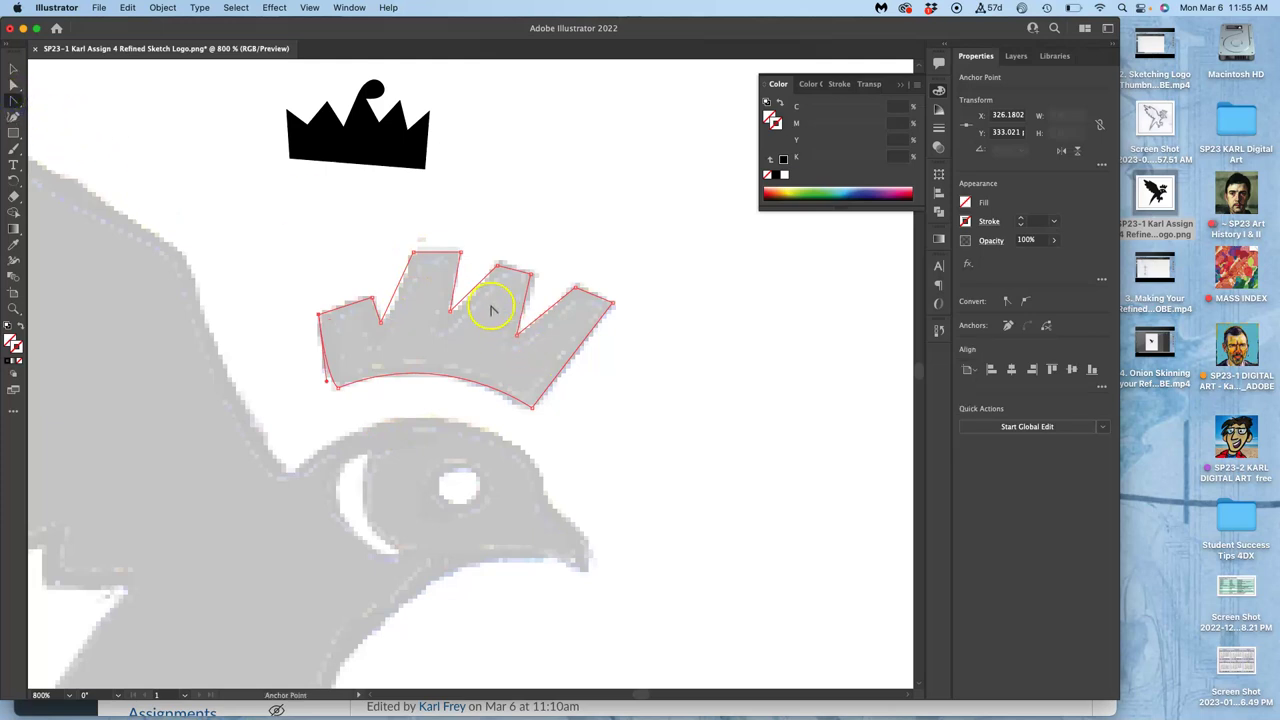
{"action": "left_click_drag", "start_coordinate": [414, 251], "coordinate": [429, 200]}
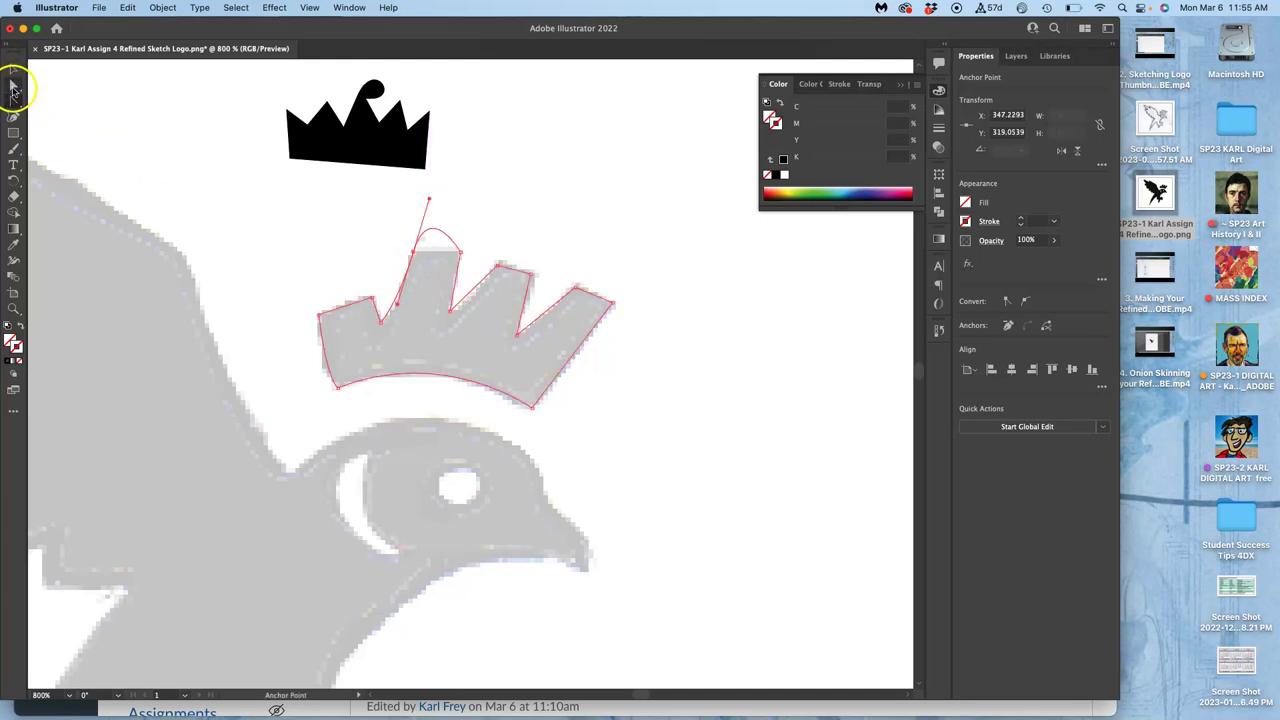
{"action": "left_click", "coordinate": [14, 88]}
{"action": "left_click_drag", "start_coordinate": [429, 200], "coordinate": [414, 252]}
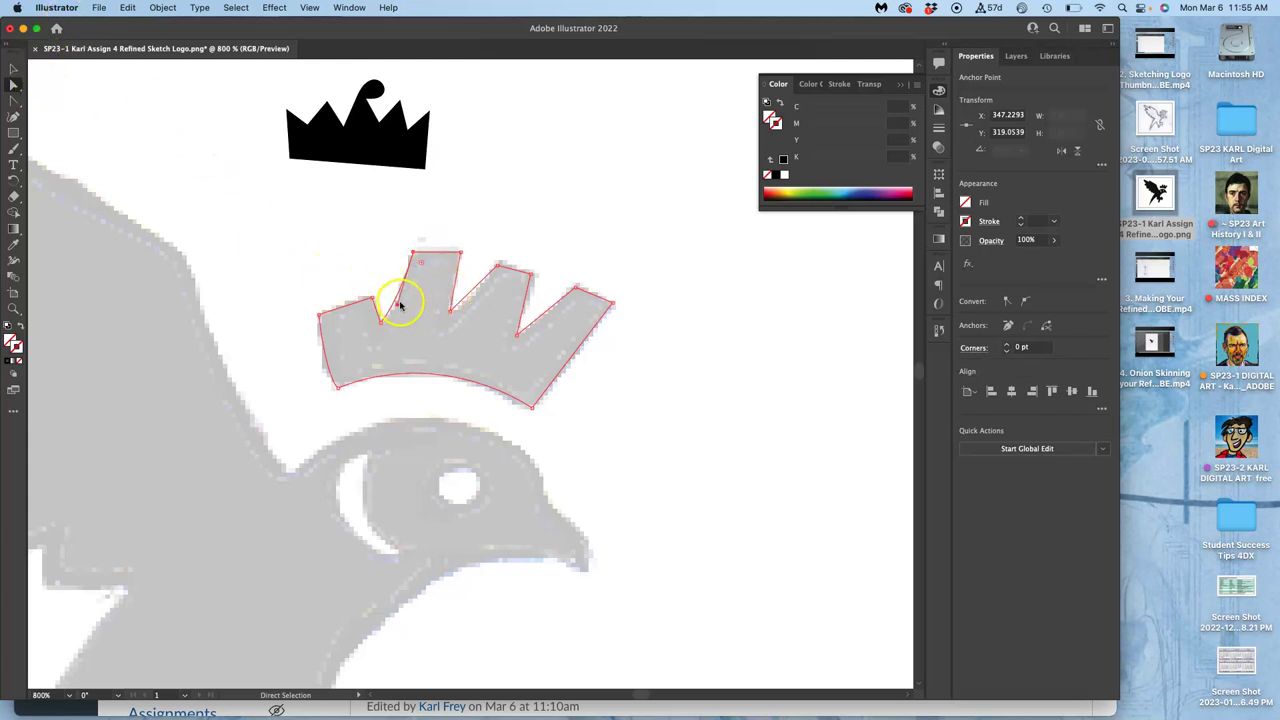
- Adjust the left notch anchor and round the middle notch curve, then deselect
{"action": "left_click_drag", "start_coordinate": [398, 305], "coordinate": [401, 308]}
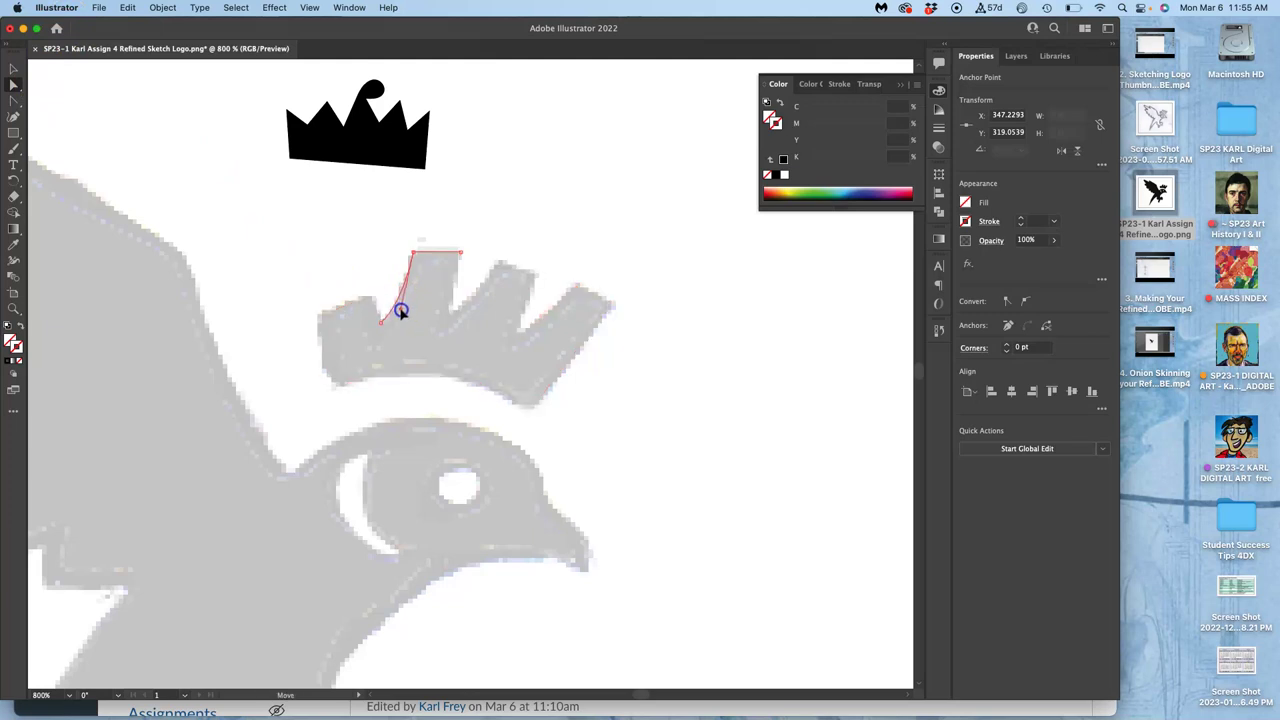
{"action": "left_click_drag", "start_coordinate": [399, 311], "coordinate": [399, 312]}
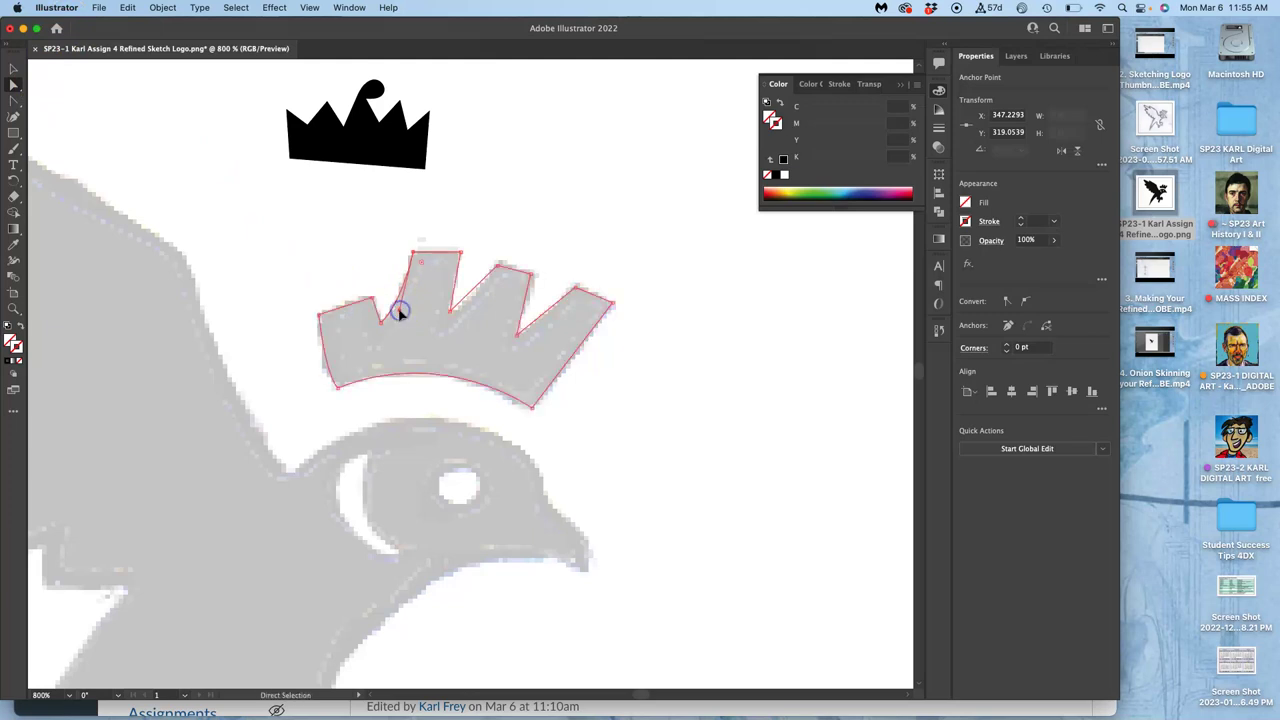
{"action": "left_click", "coordinate": [13, 100]}
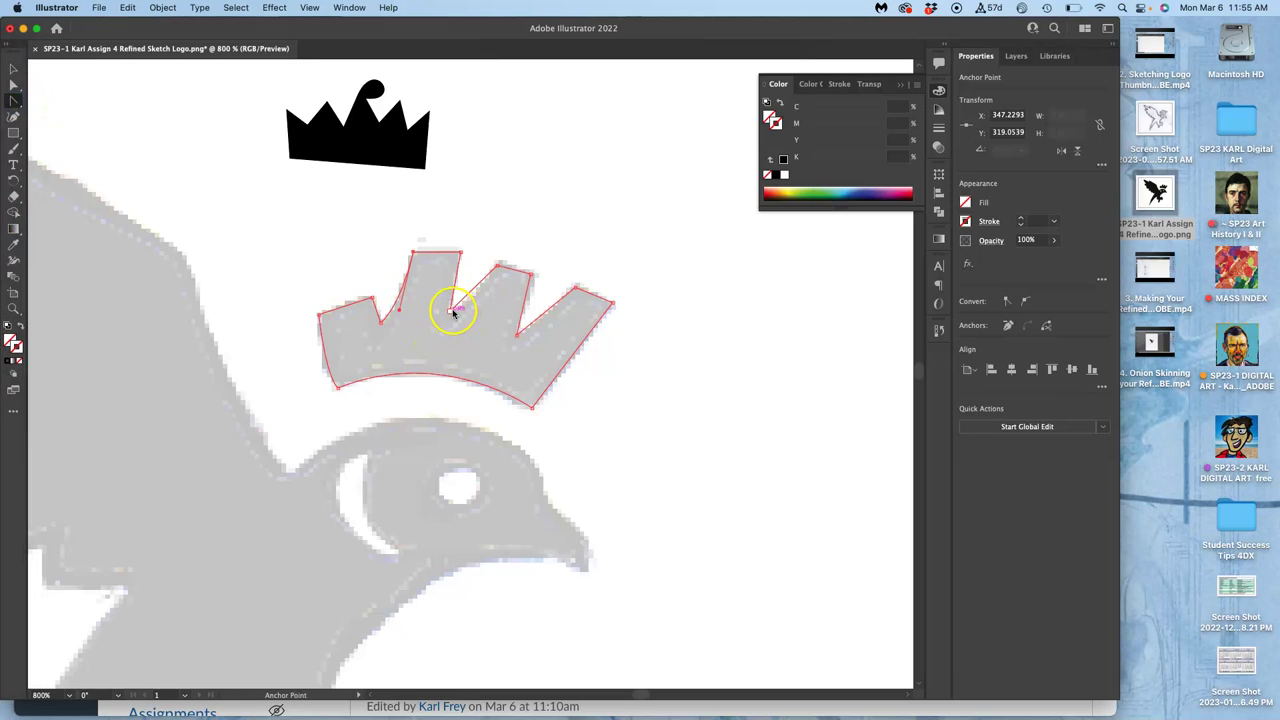
{"action": "left_click_drag", "start_coordinate": [454, 312], "coordinate": [469, 309]}
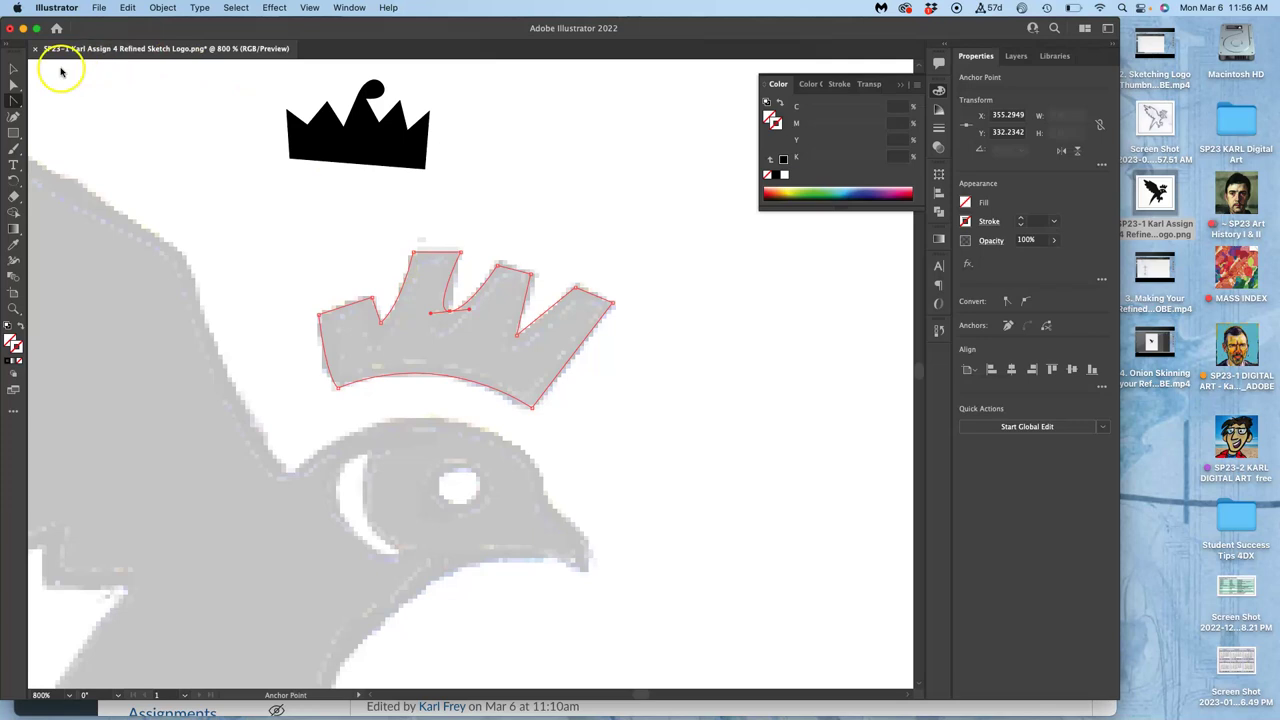
{"action": "left_click", "coordinate": [18, 99]}
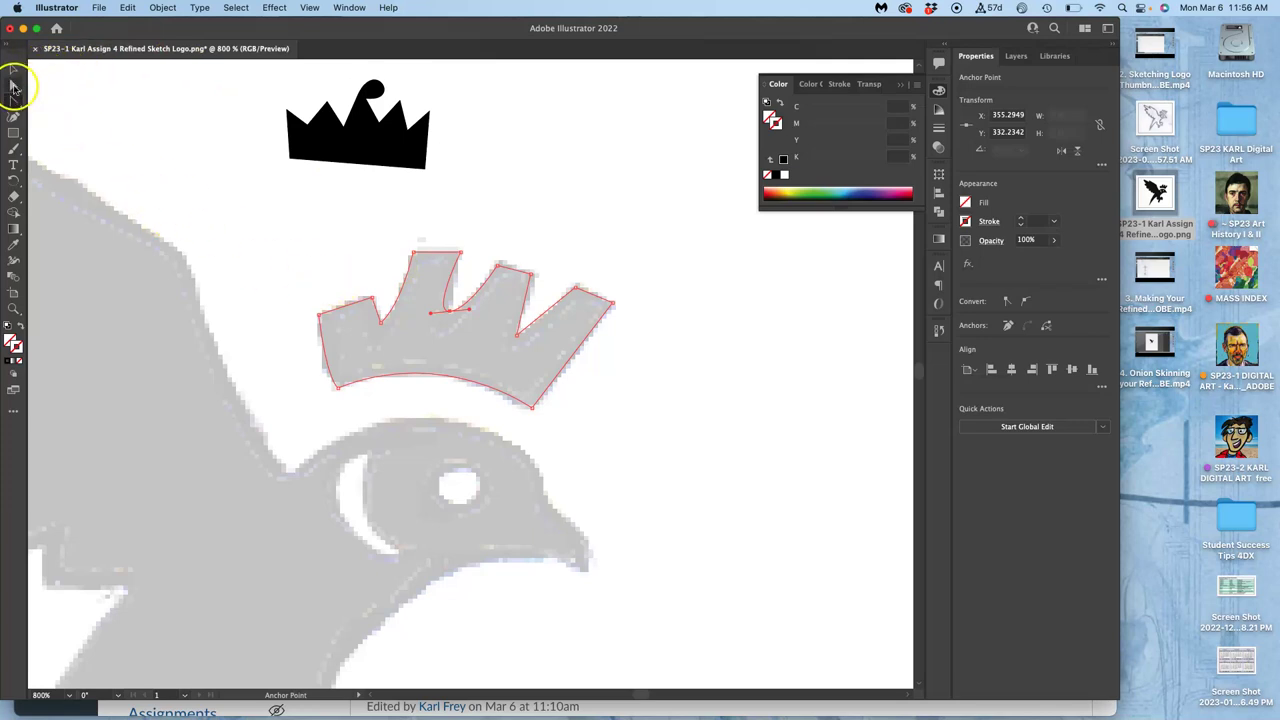
{"action": "left_click", "coordinate": [14, 84]}
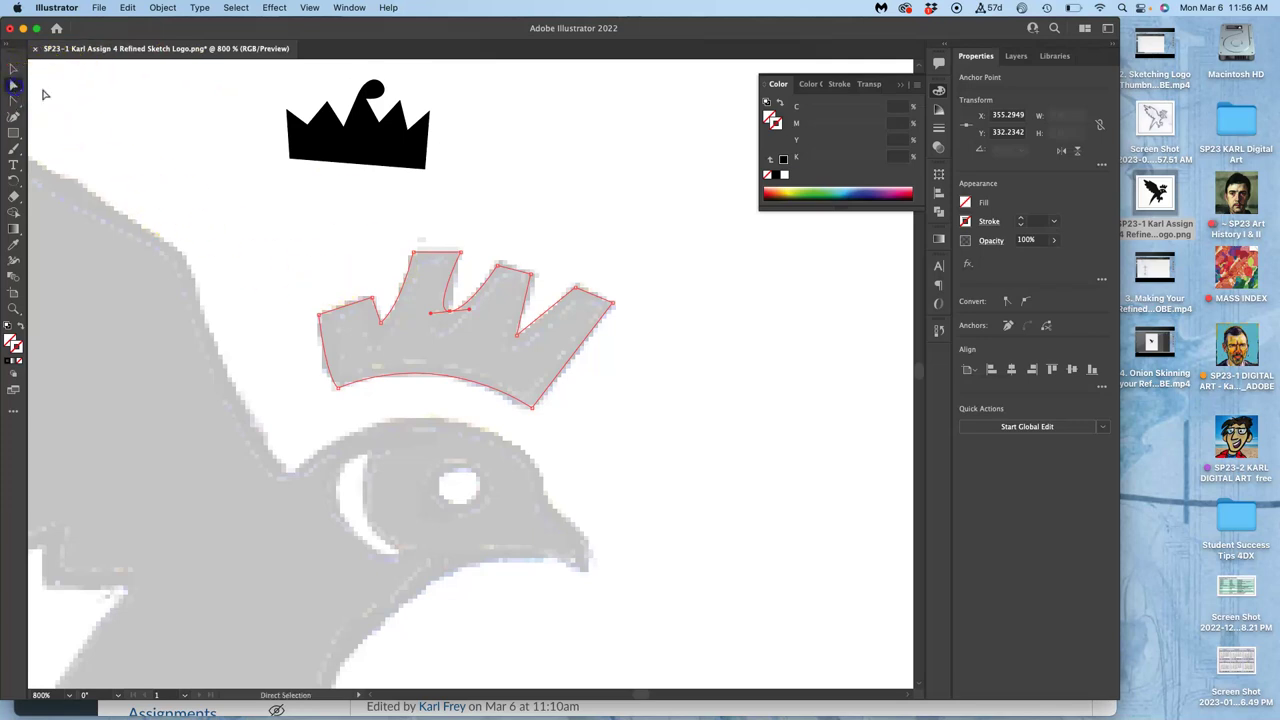
{"action": "left_click_drag", "start_coordinate": [431, 314], "coordinate": [451, 311]}
{"action": "left_click", "coordinate": [451, 311]}
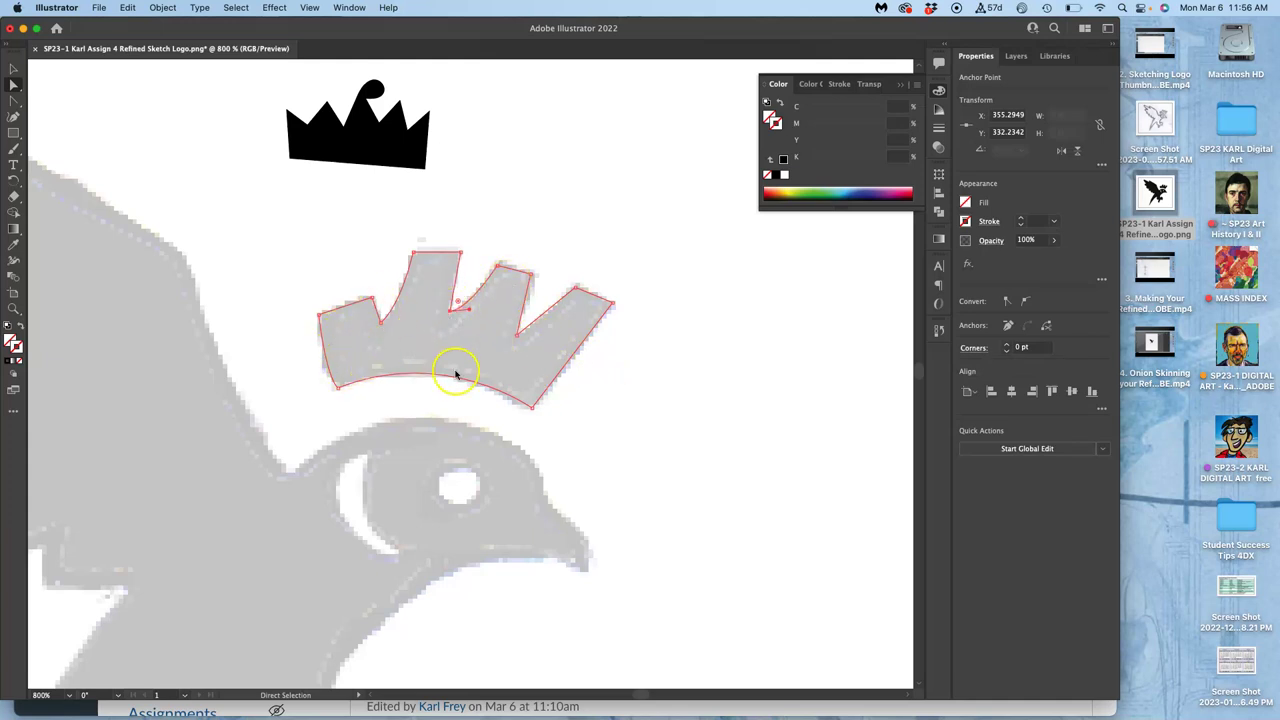
{"action": "left_click", "coordinate": [622, 367]}
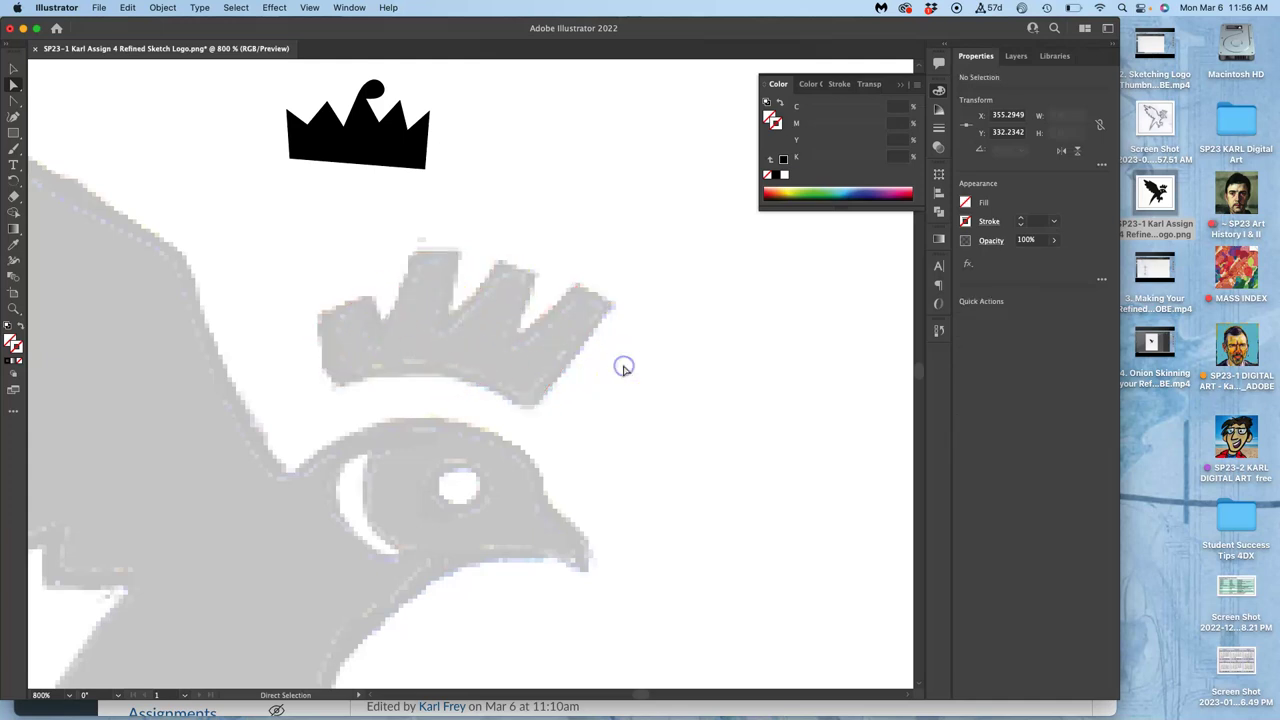
- Fill the selected crown path with black (000000) via the Color Picker
{"action": "left_click", "coordinate": [557, 377]}
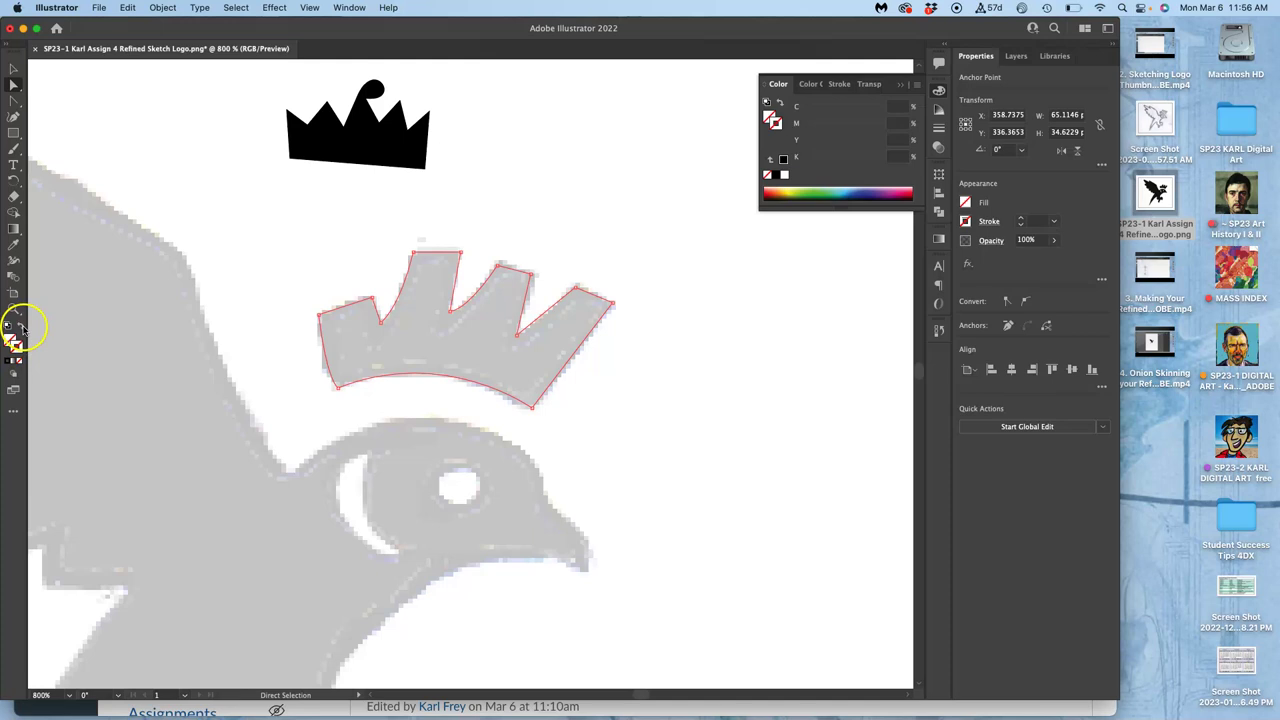
{"action": "double_click", "coordinate": [12, 342]}
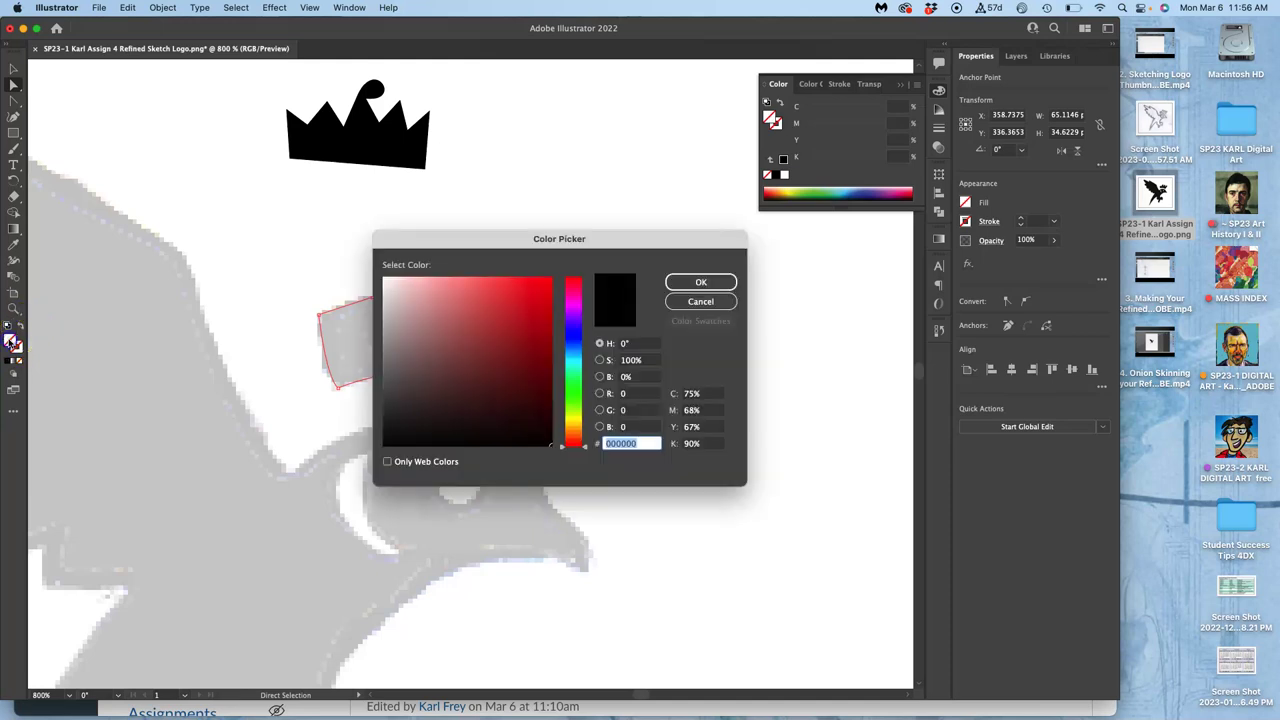
{"action": "left_click", "coordinate": [401, 427]}
{"action": "type", "text": "000000"}
{"action": "left_click", "coordinate": [690, 281]}
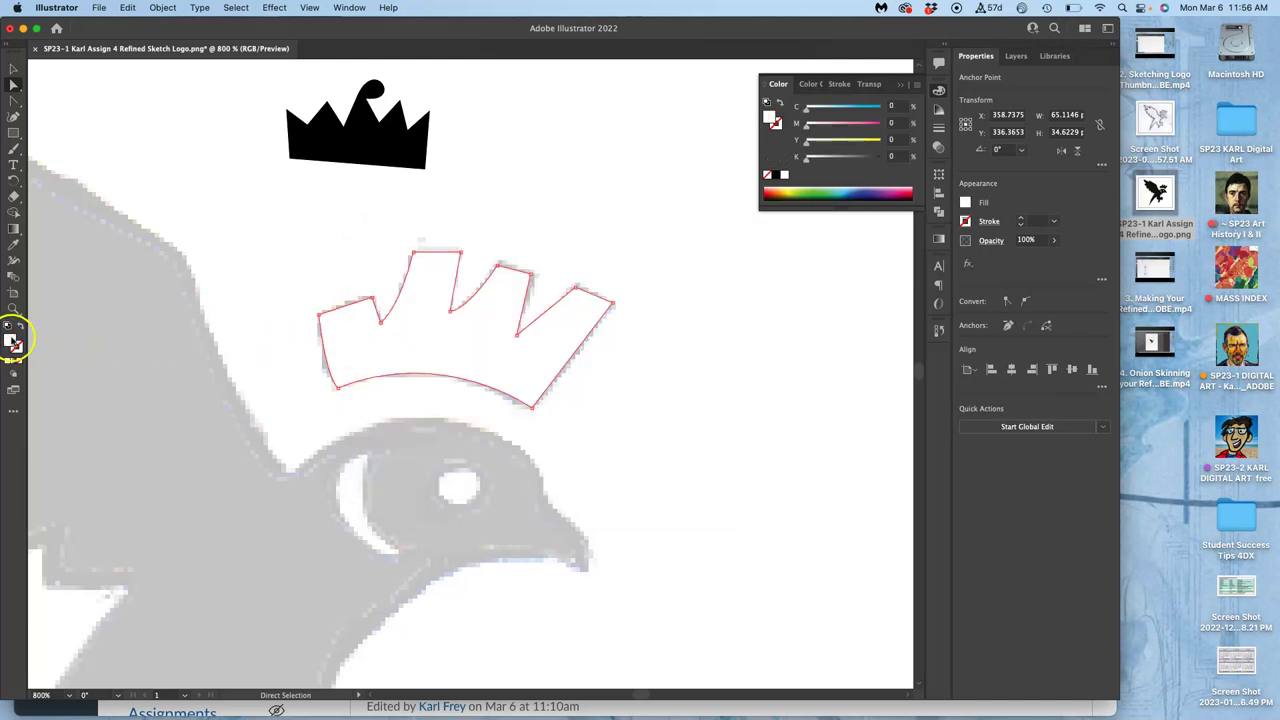
{"action": "double_click", "coordinate": [12, 341]}
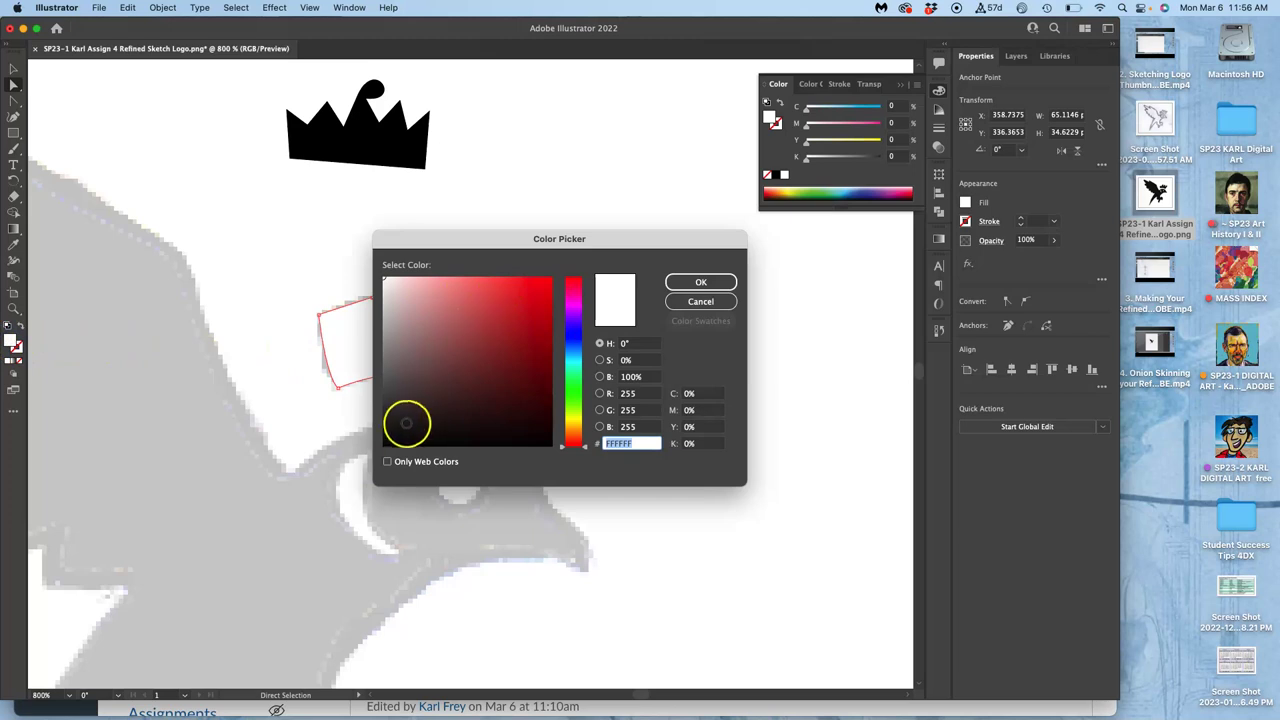
{"action": "left_click", "coordinate": [388, 441]}
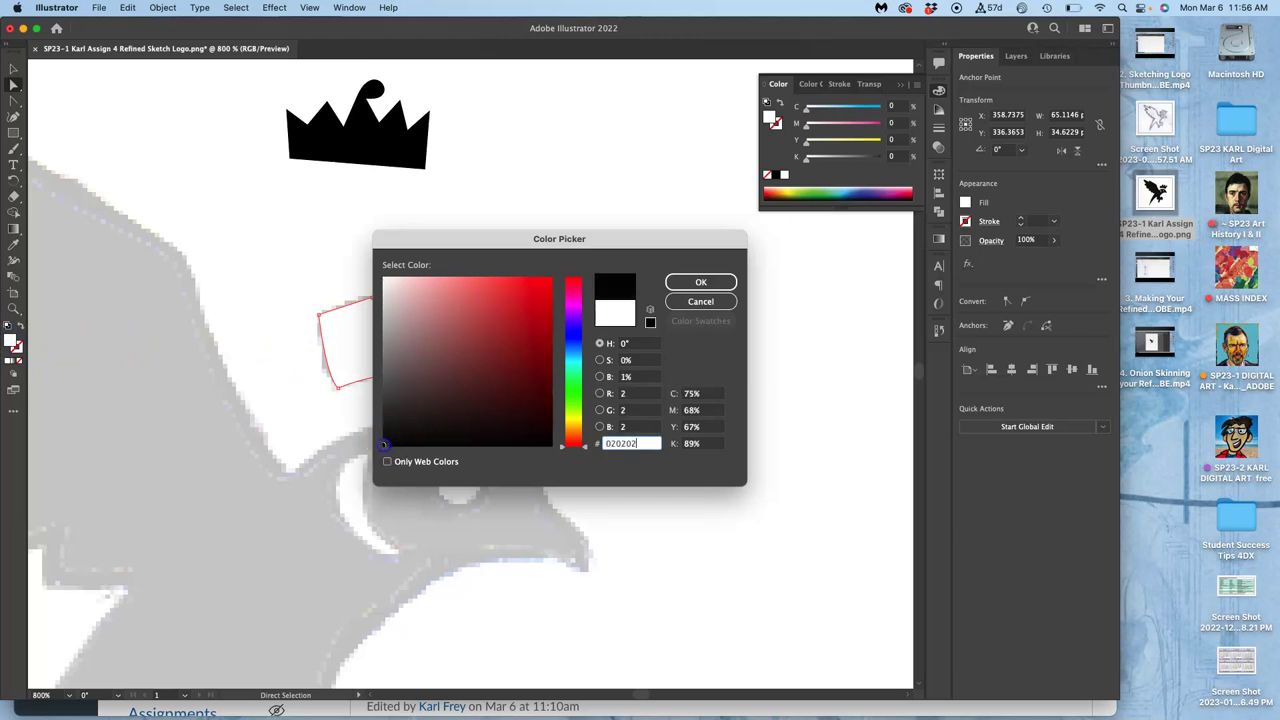
{"action": "left_click", "coordinate": [724, 286]}
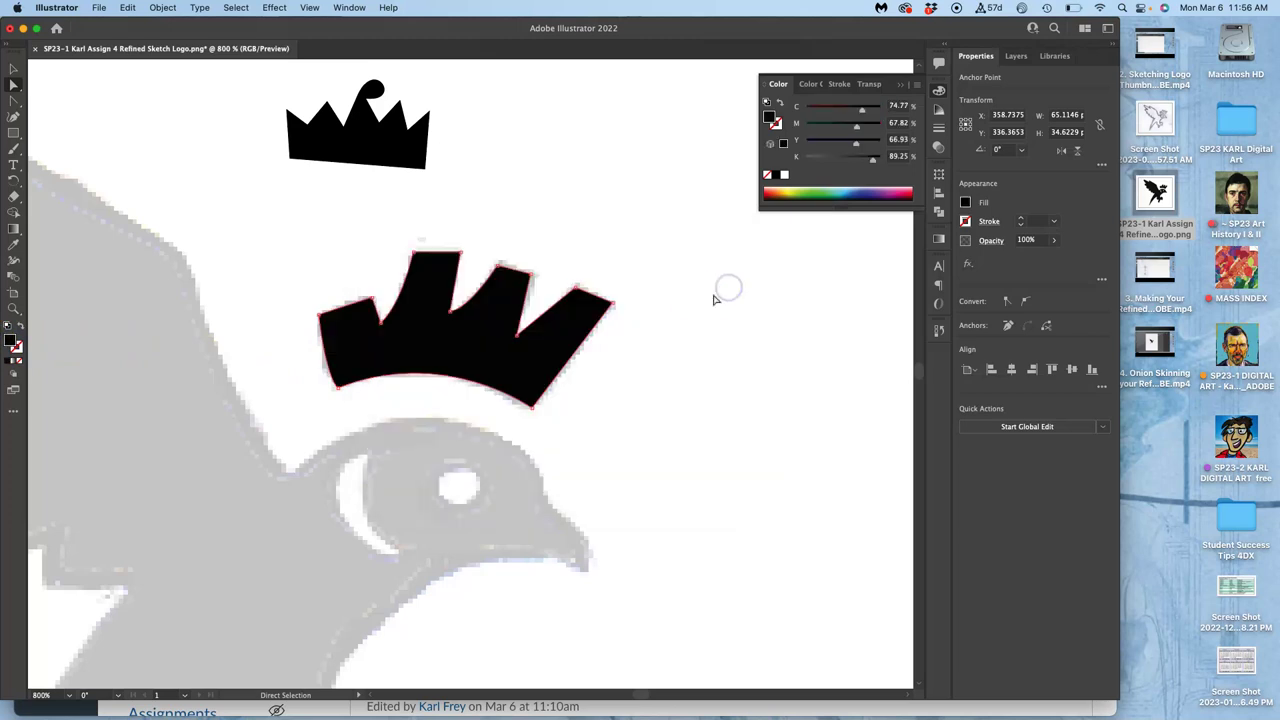
- Pull the crown's inner notch anchor slightly down with Direct Selection, then deselect
{"action": "left_click", "coordinate": [699, 288]}
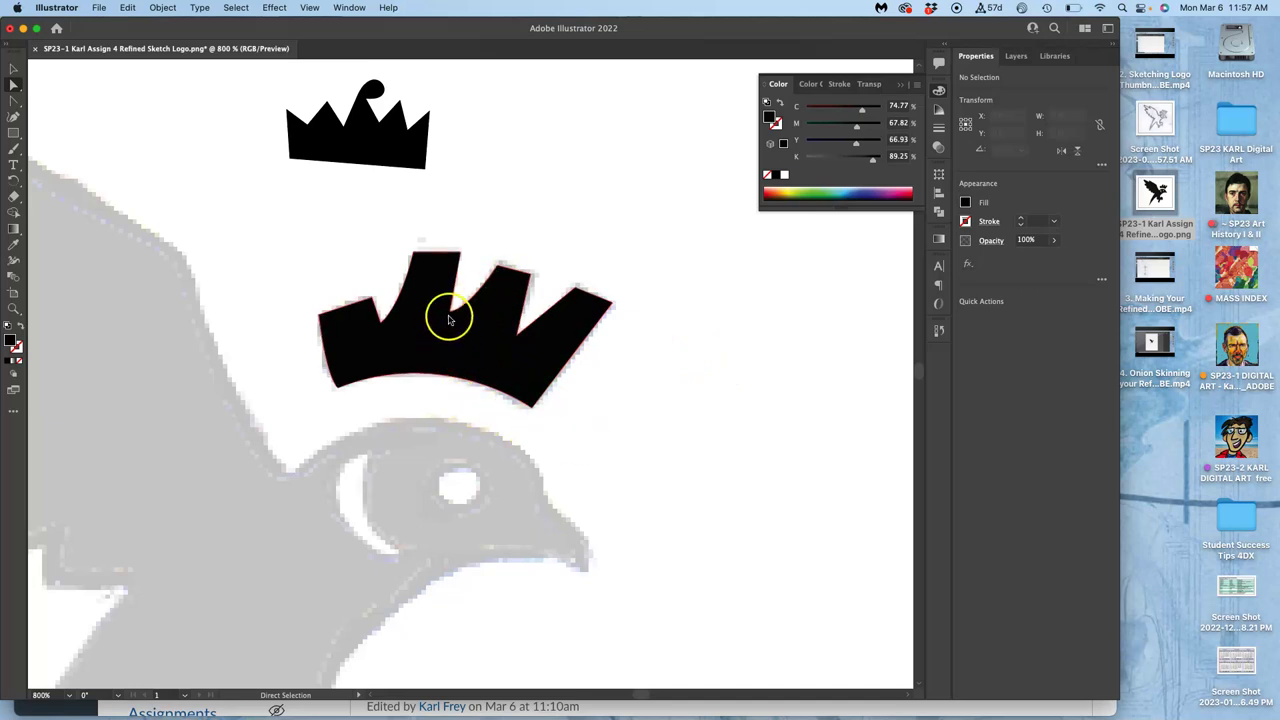
{"action": "left_click", "coordinate": [172, 128]}
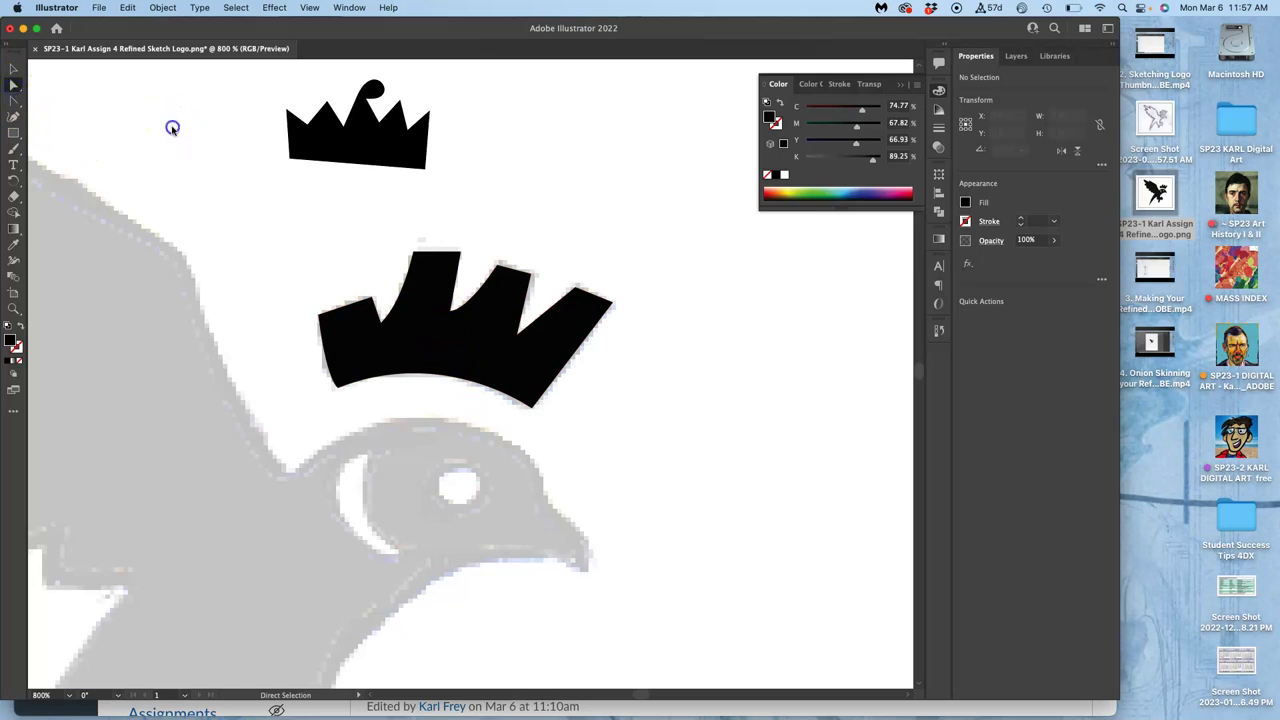
{"action": "left_click_drag", "start_coordinate": [451, 297], "coordinate": [447, 320]}
{"action": "left_click_drag", "start_coordinate": [557, 366], "coordinate": [603, 376]}
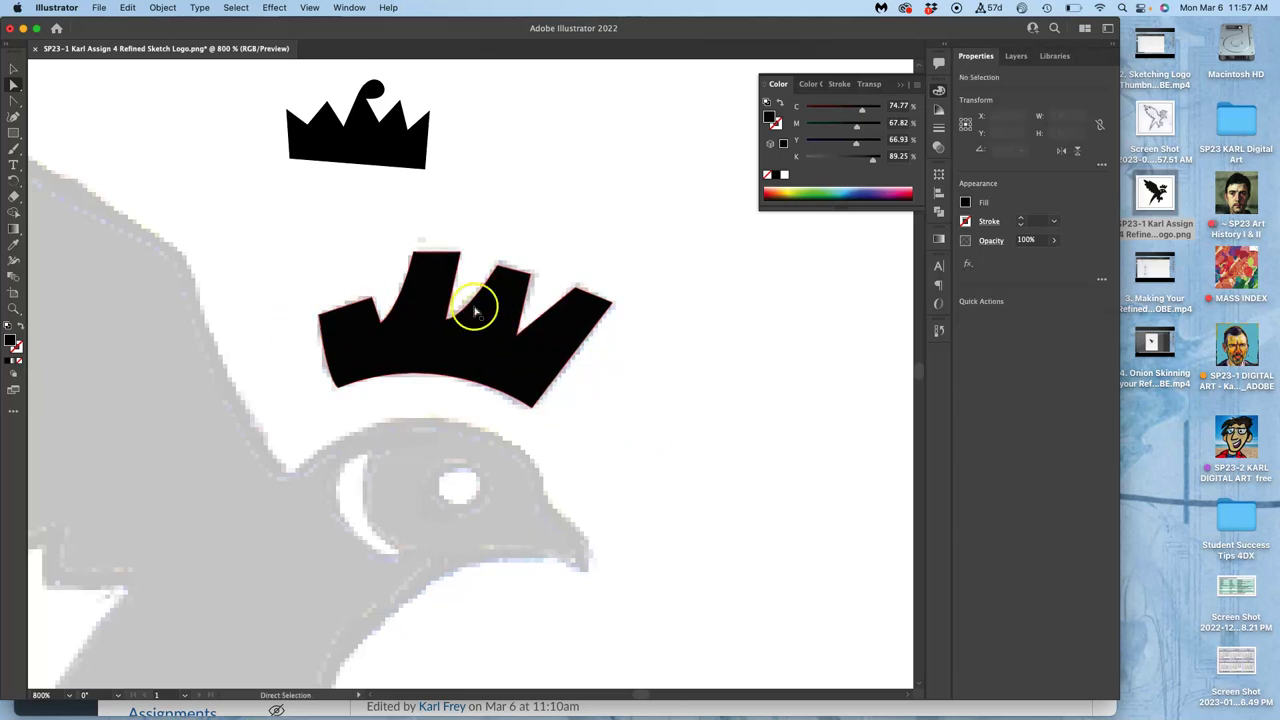
{"action": "scroll", "coordinate": [563, 443], "scroll_direction": "left", "scroll_amount": 2}
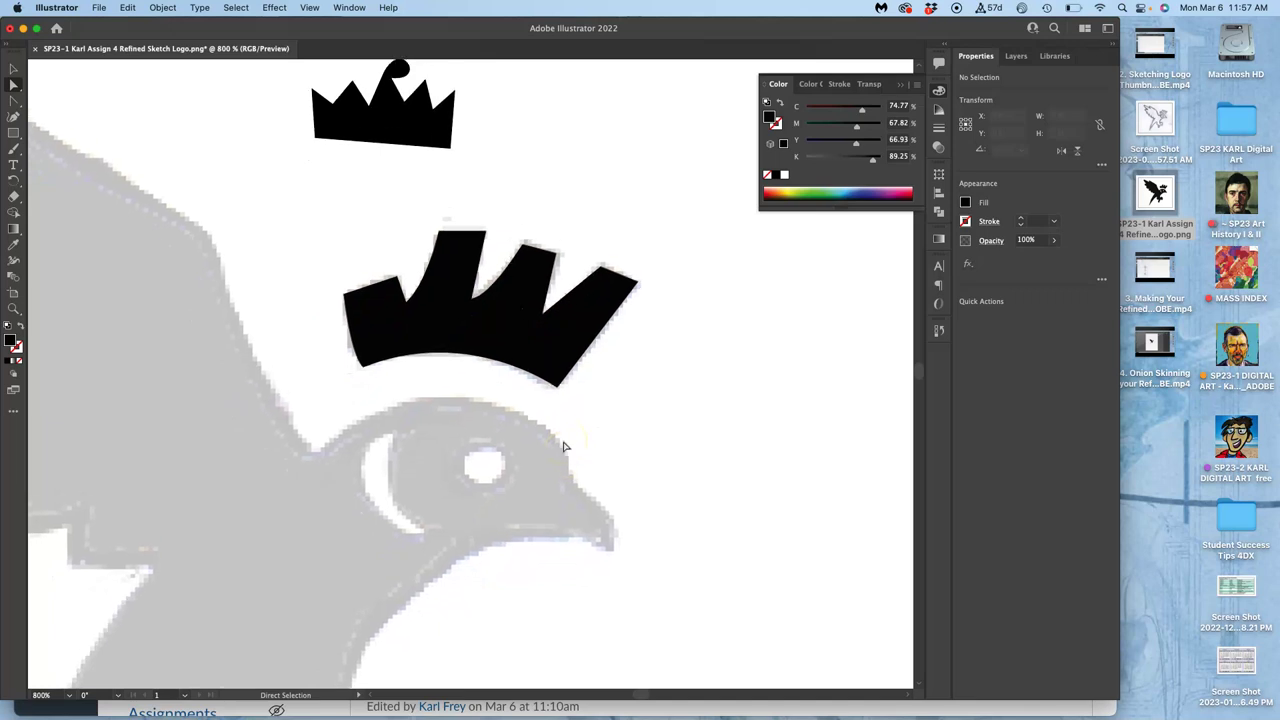
- Select and delete the small stray crown copy
{"action": "left_click", "coordinate": [13, 68]}
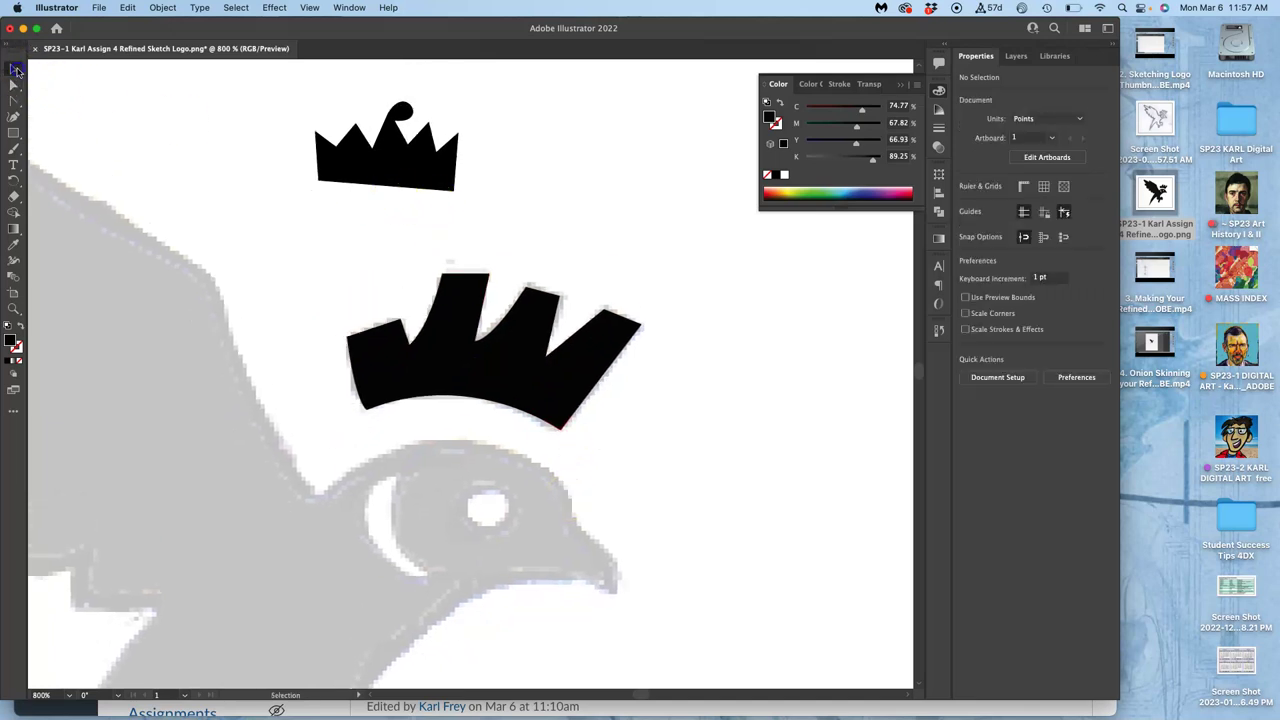
{"action": "left_click", "coordinate": [392, 163]}
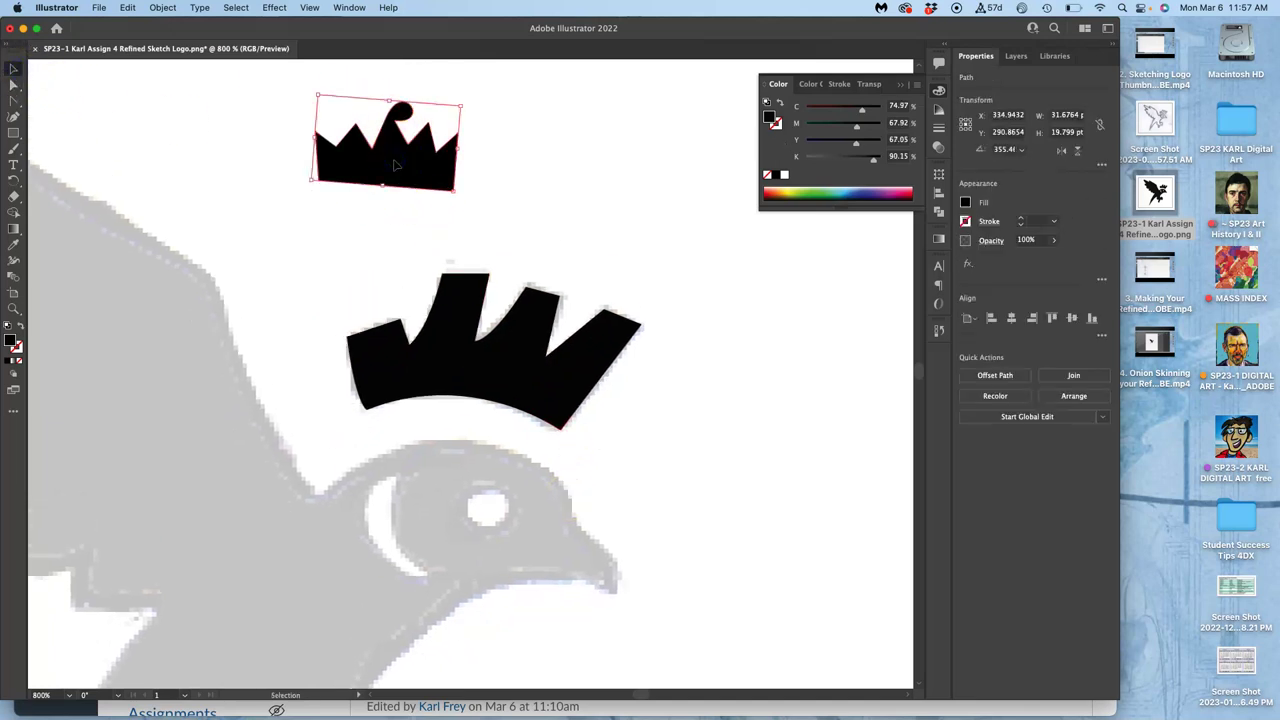
{"action": "key", "text": "Delete"}
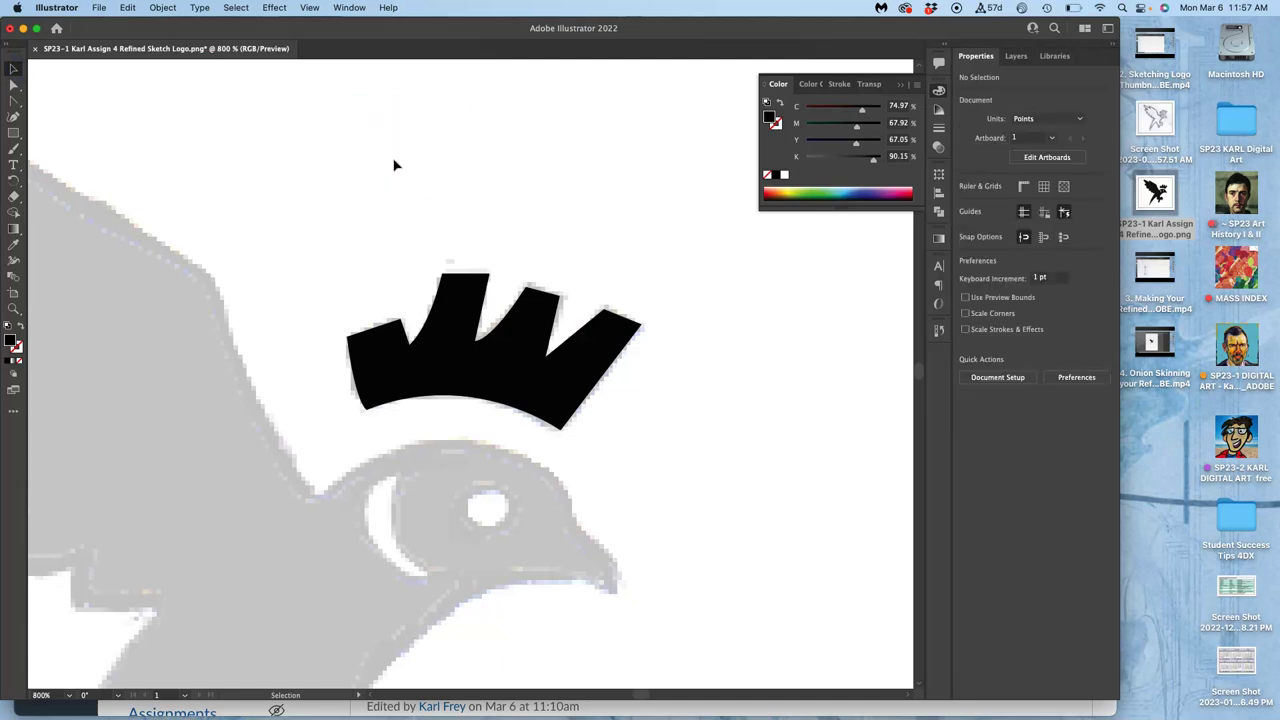
- Zoom out, zoom back in on the bird's head, and select the black crown
{"action": "key", "text": "super+minus"}
{"action": "key", "text": "super+minus"}
{"action": "key", "text": "super+minus"}
{"action": "key", "text": "super+minus"}
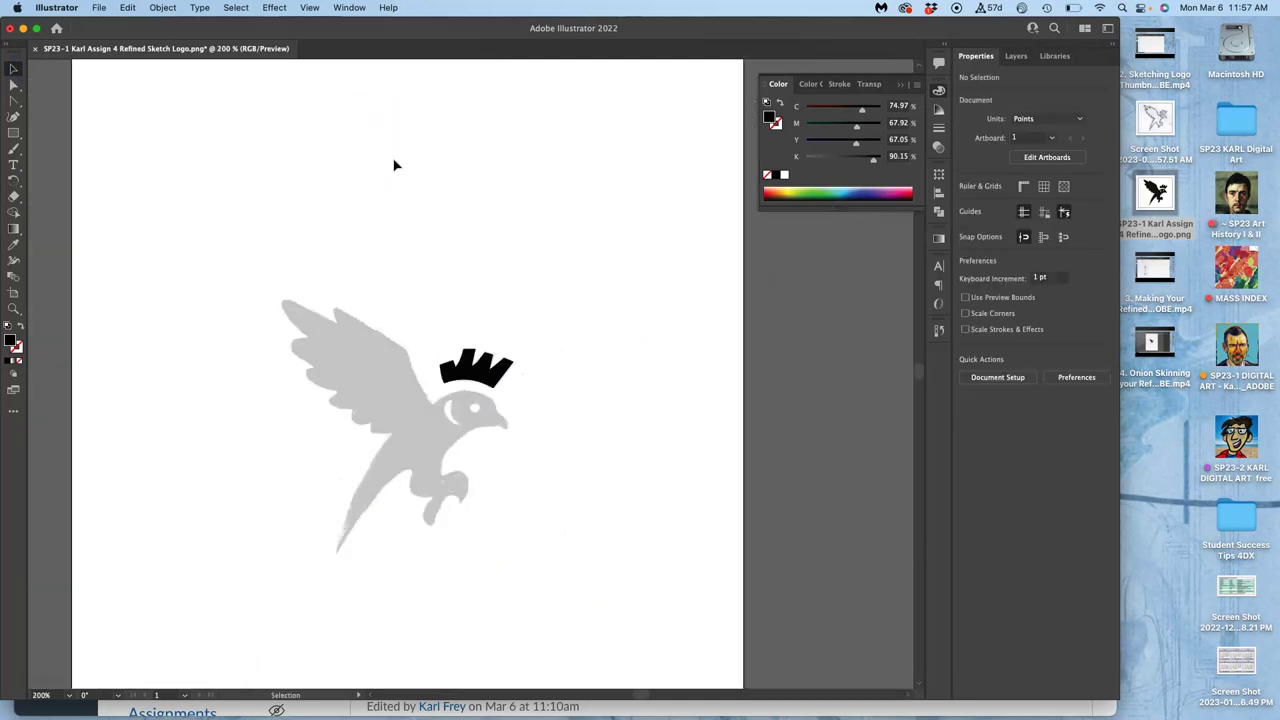
{"action": "left_click", "coordinate": [407, 177]}
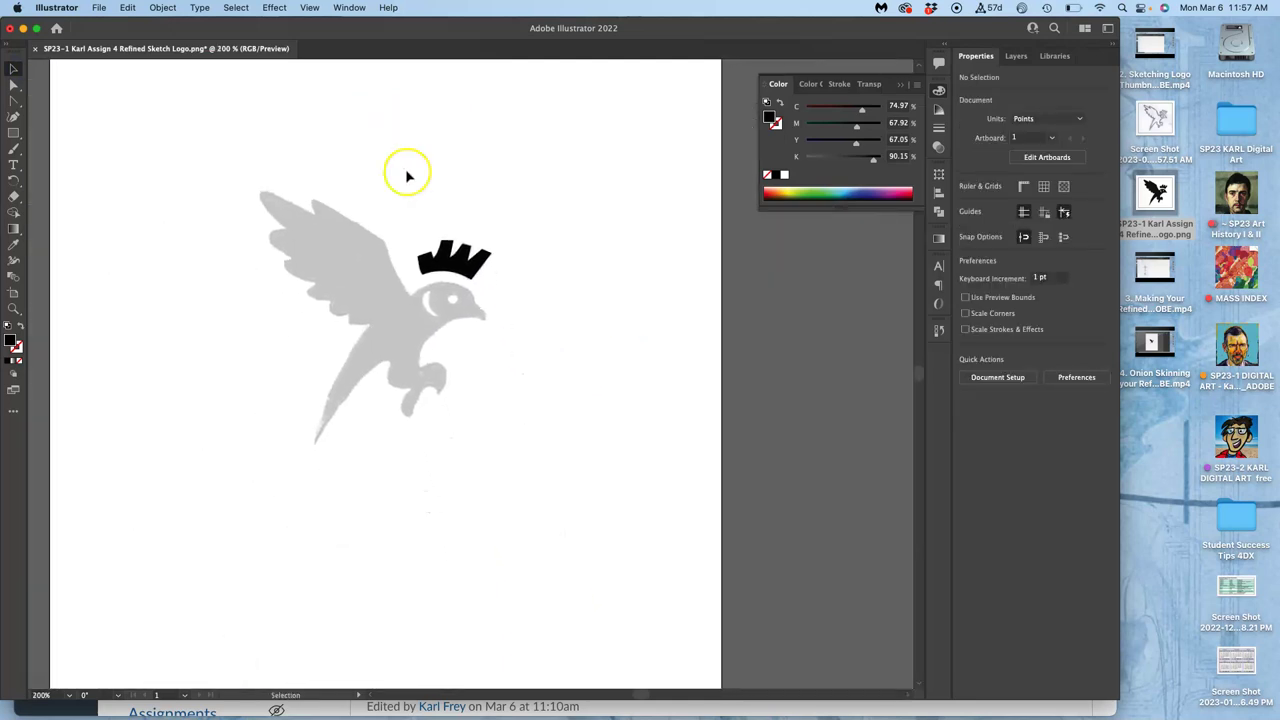
{"action": "left_click", "coordinate": [481, 282], "text": "super"}
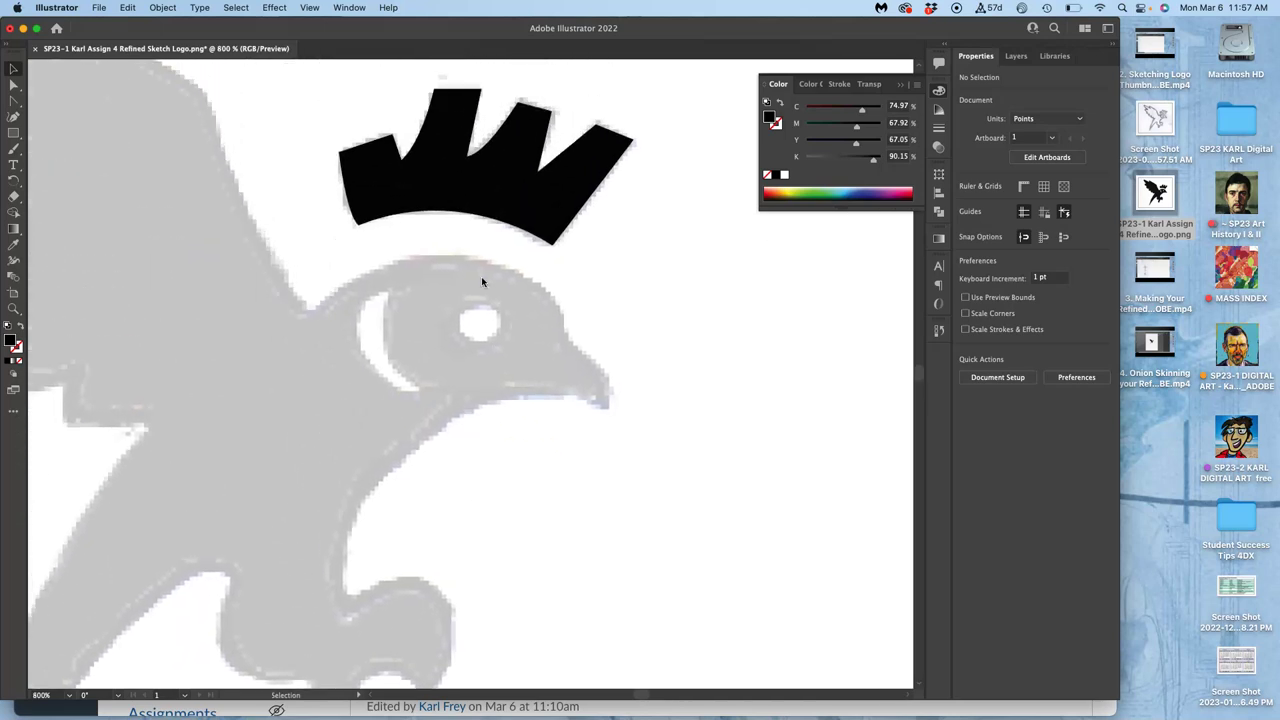
{"action": "left_click", "coordinate": [474, 207]}
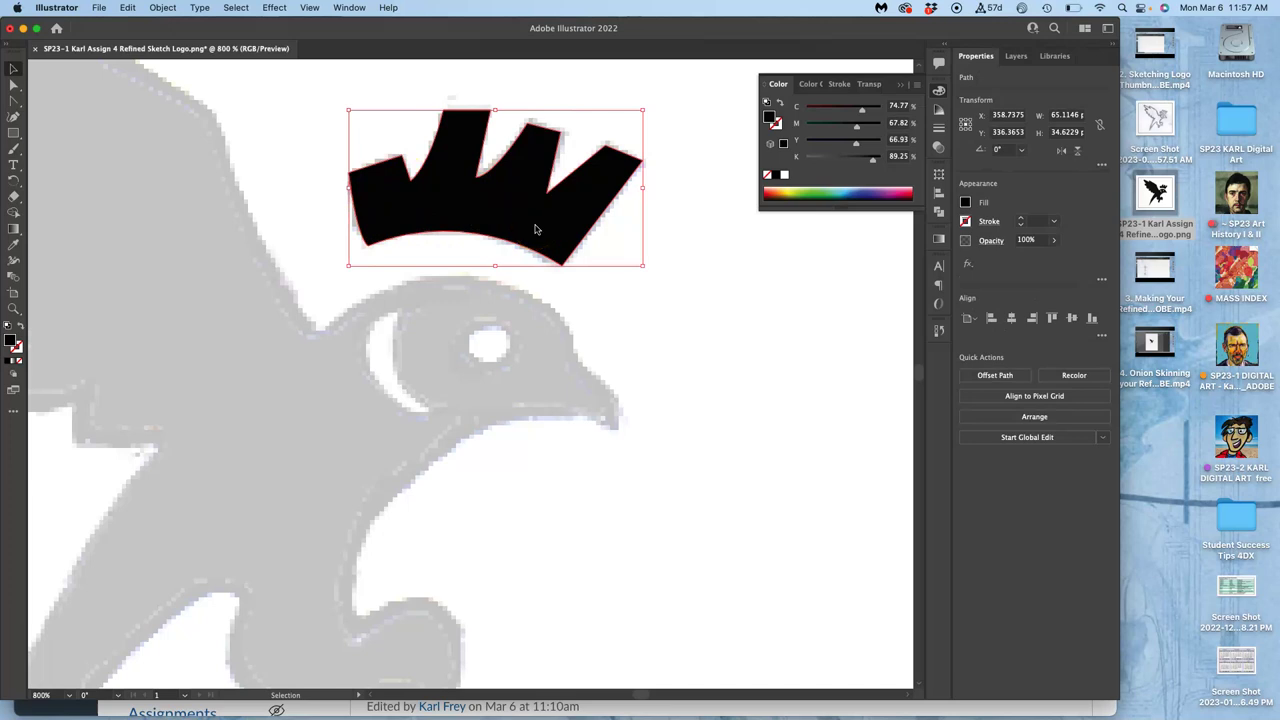
- Expand Layer 2 in the Layers panel, then copy-paste the crown and zoom out
{"action": "left_click", "coordinate": [1016, 56]}
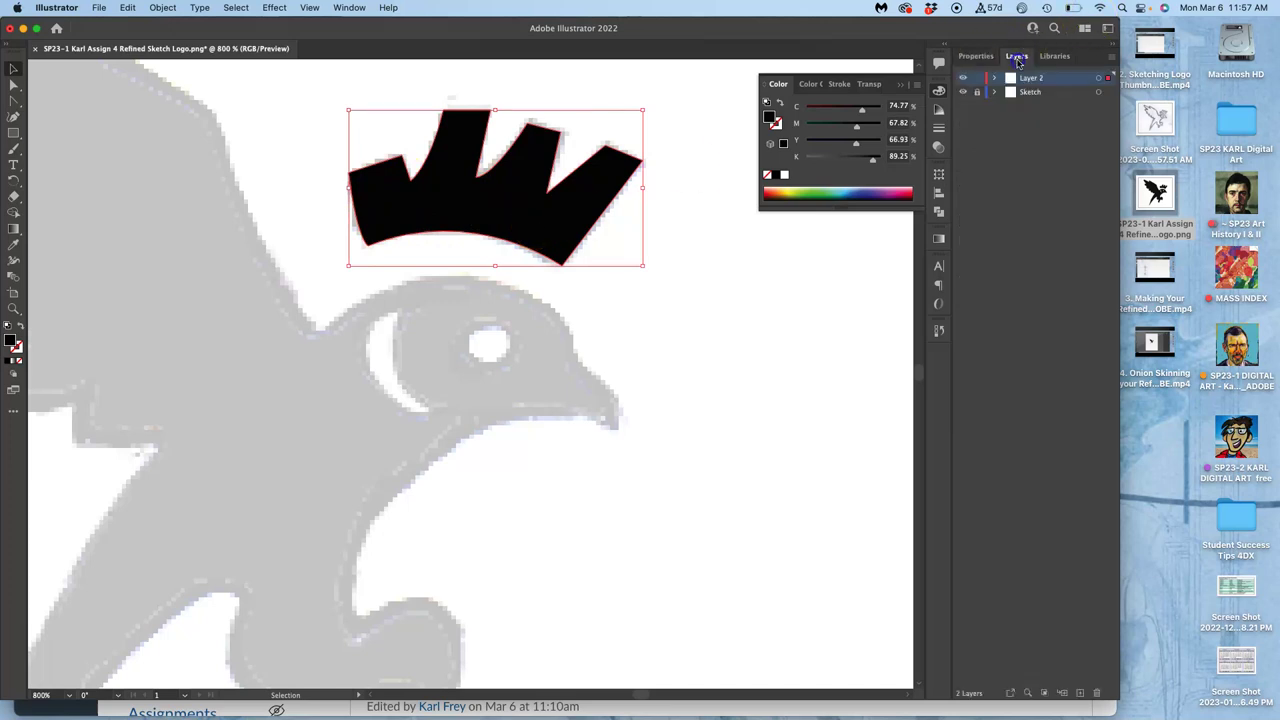
{"action": "left_click", "coordinate": [994, 78]}
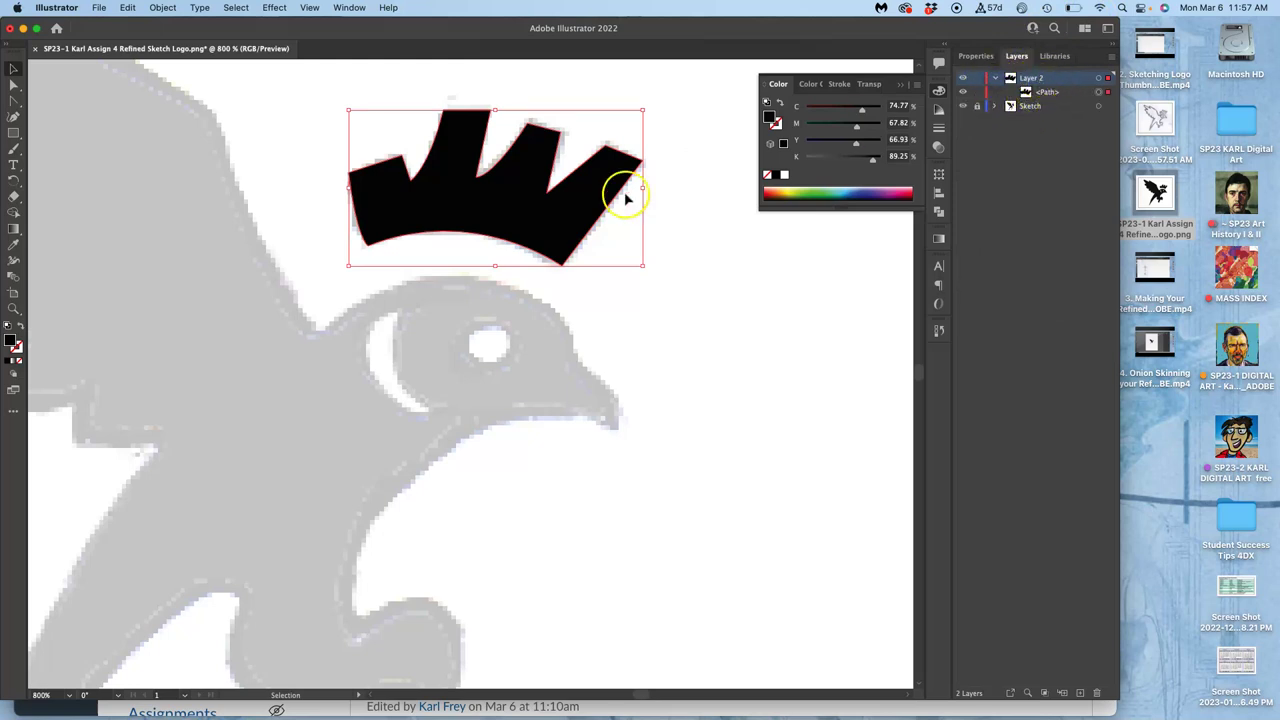
{"action": "key", "text": "a"}
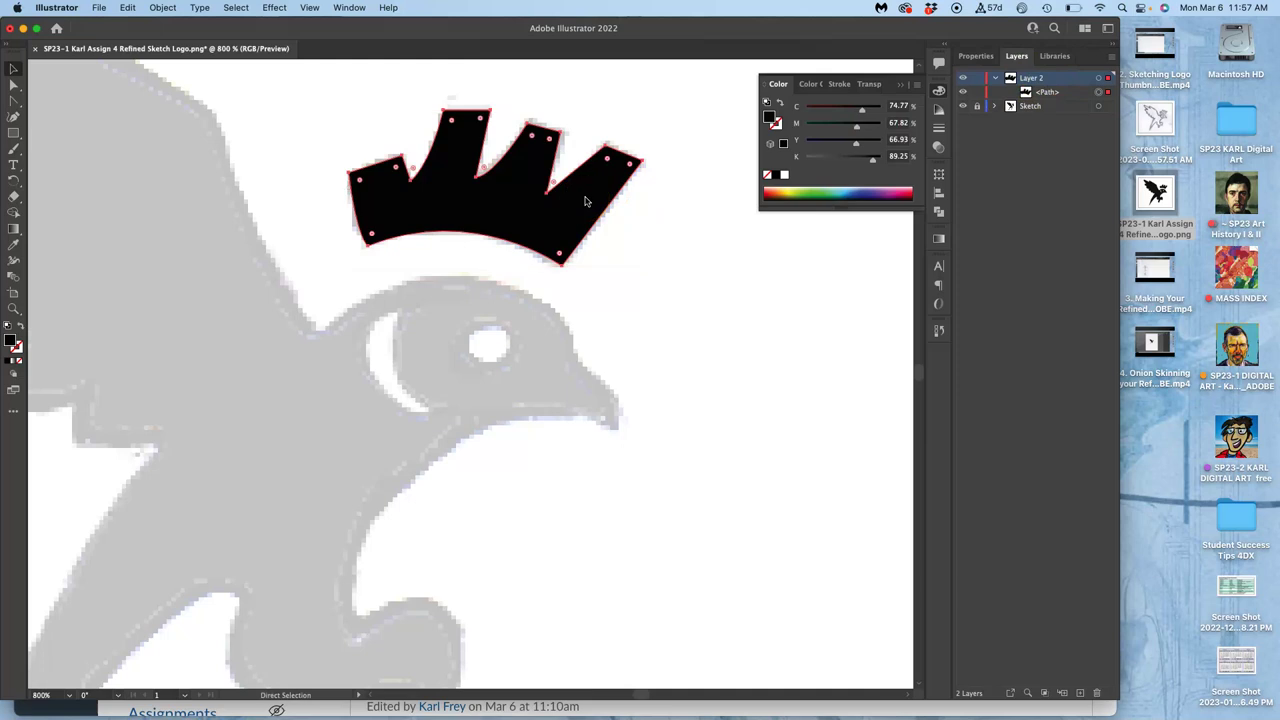
{"action": "key", "text": "v"}
{"action": "key", "text": "super+c"}
{"action": "key", "text": "super+v"}
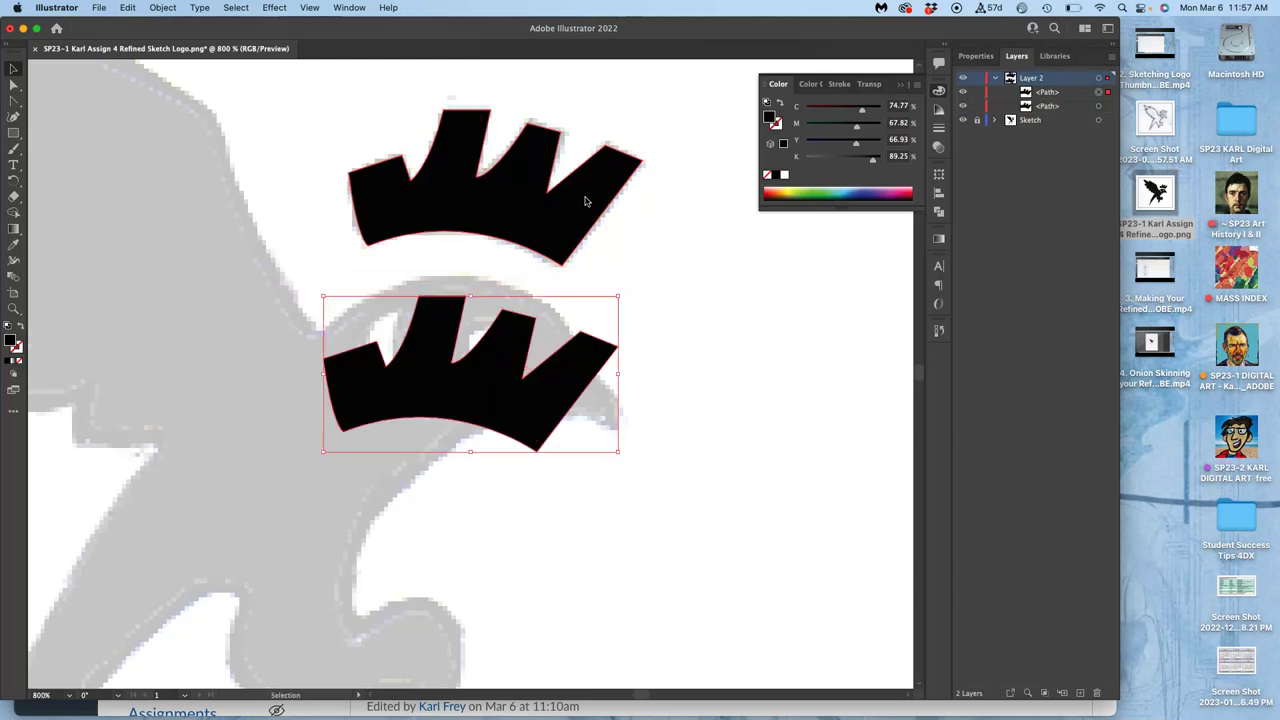
{"action": "scroll", "coordinate": [510, 385], "scroll_direction": "left", "scroll_amount": 3}
{"action": "key", "text": "super+minus"}
{"action": "key", "text": "super+minus"}
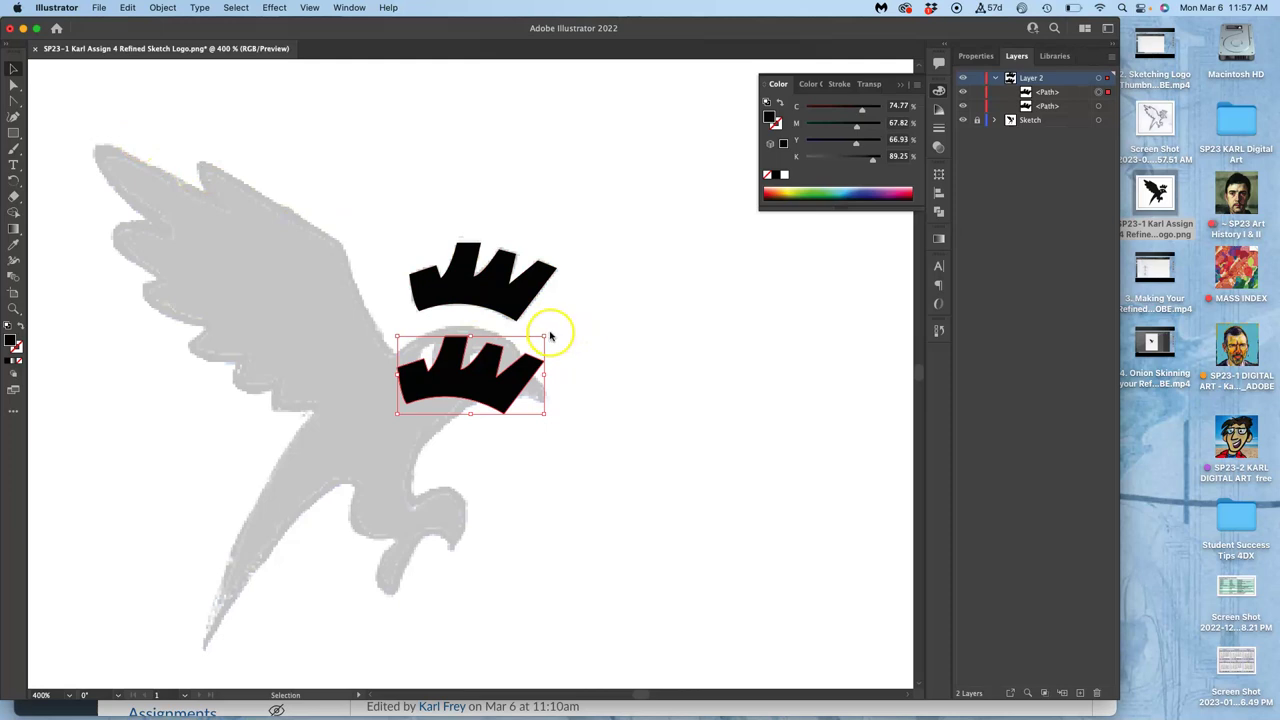
- Rotate the pasted crown copy and move it into place over the sketch's upper wing
{"action": "left_click_drag", "start_coordinate": [549, 337], "coordinate": [214, 211]}
{"action": "left_click_drag", "start_coordinate": [255, 288], "coordinate": [431, 366]}
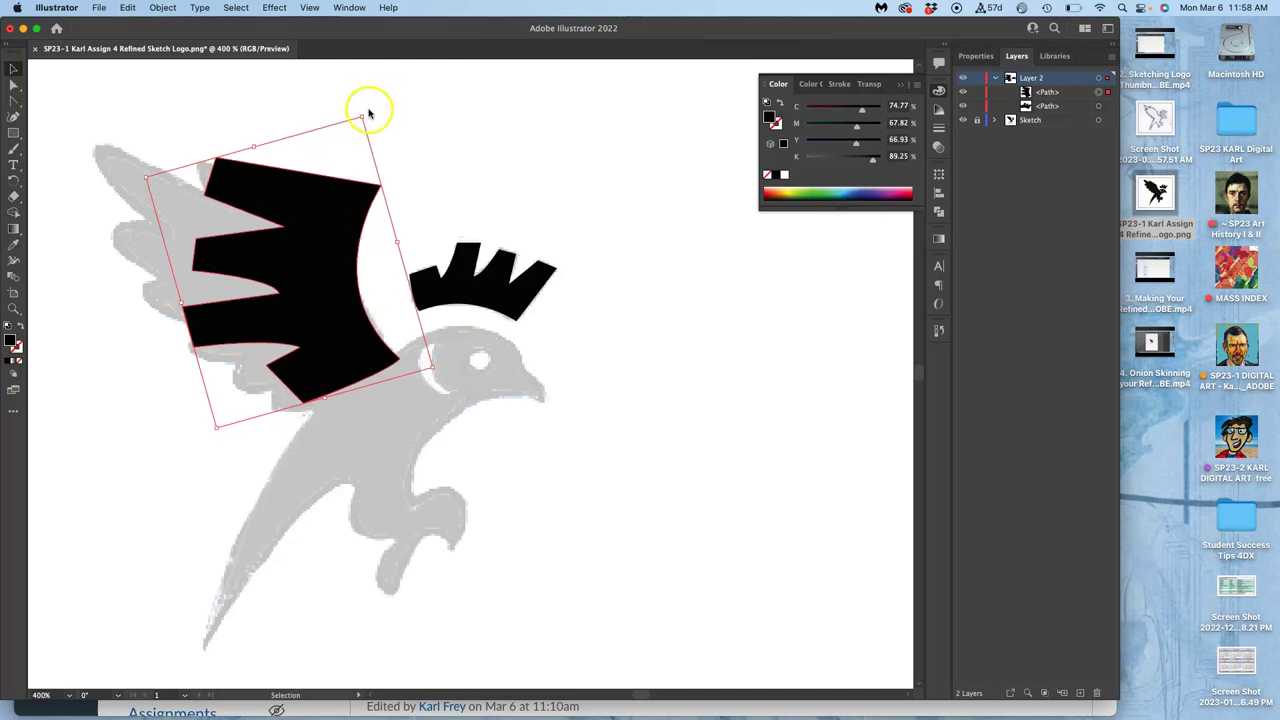
{"action": "left_click_drag", "start_coordinate": [369, 114], "coordinate": [338, 111]}
{"action": "left_click_drag", "start_coordinate": [309, 193], "coordinate": [300, 201]}
- Deselect the wing and select the original crown with the Selection tool
{"action": "left_click", "coordinate": [484, 118]}
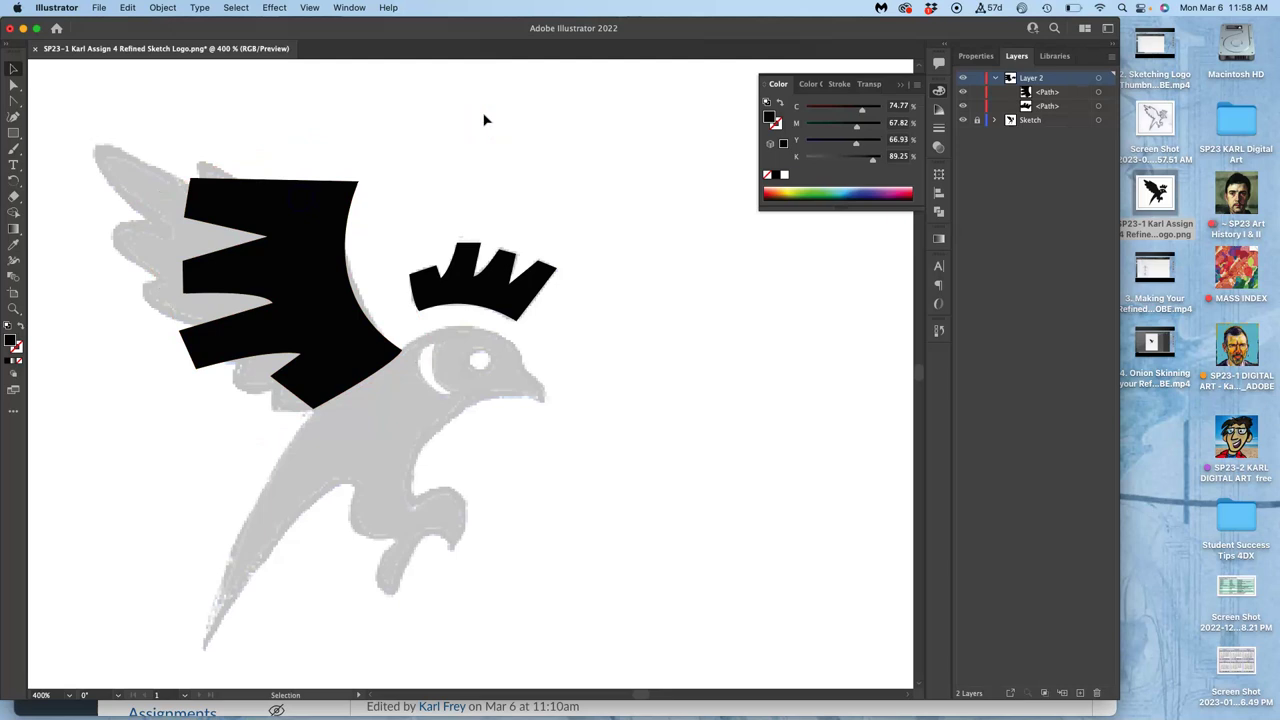
{"action": "left_click", "coordinate": [15, 68]}
{"action": "left_click", "coordinate": [488, 284]}
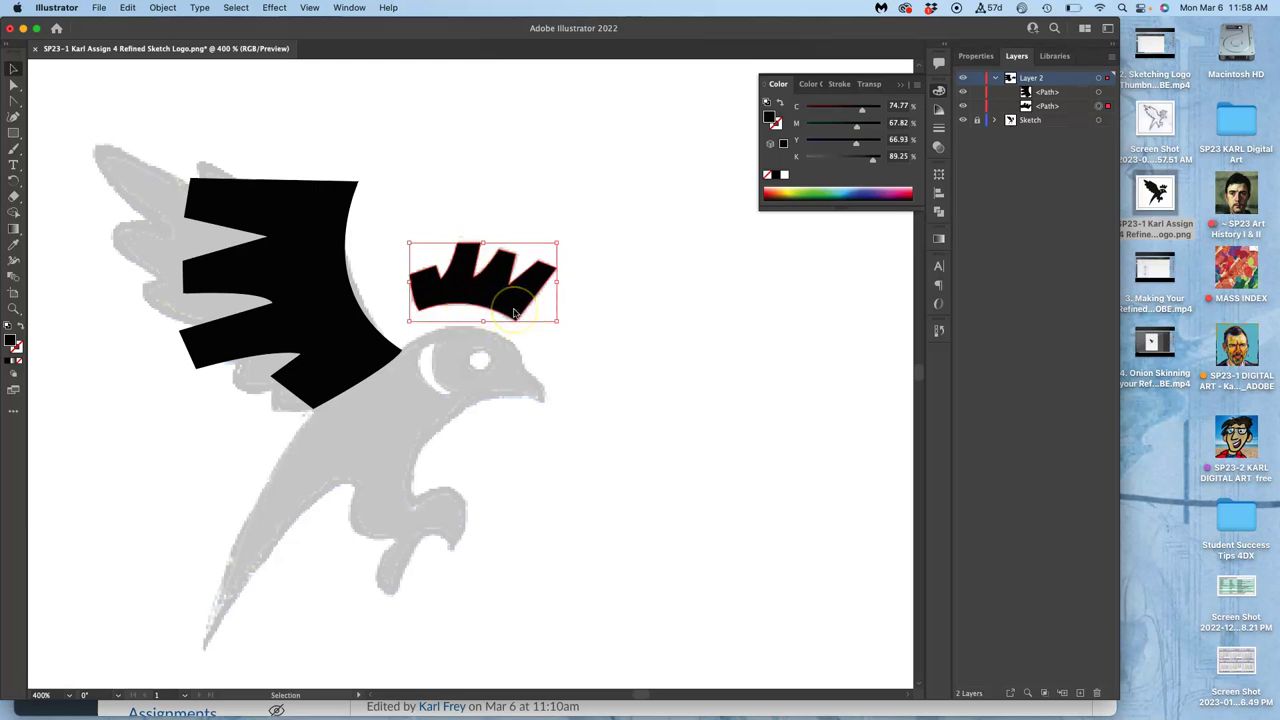
- Paste another copy of the black crown and move it to the right of the bird
{"action": "left_click", "coordinate": [510, 305]}
{"action": "key", "text": "a"}
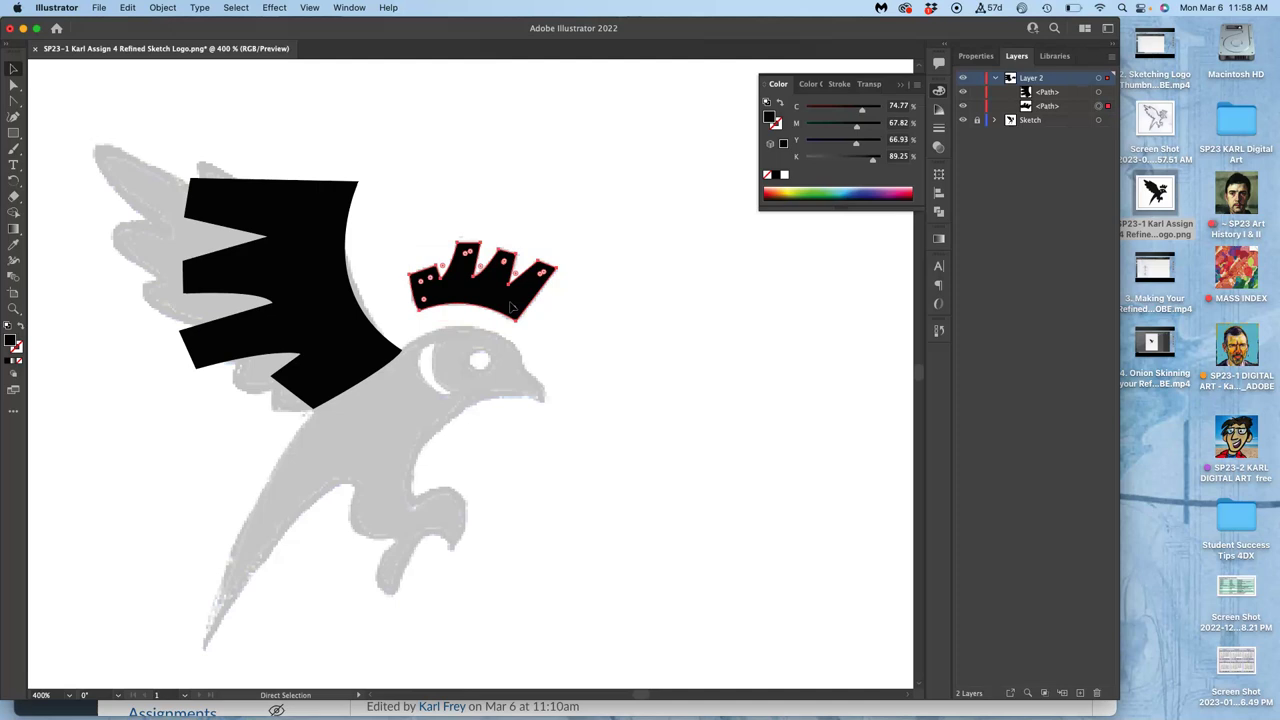
{"action": "key", "text": "super+v"}
{"action": "key", "text": "v"}
{"action": "left_click_drag", "start_coordinate": [480, 377], "coordinate": [686, 298]}
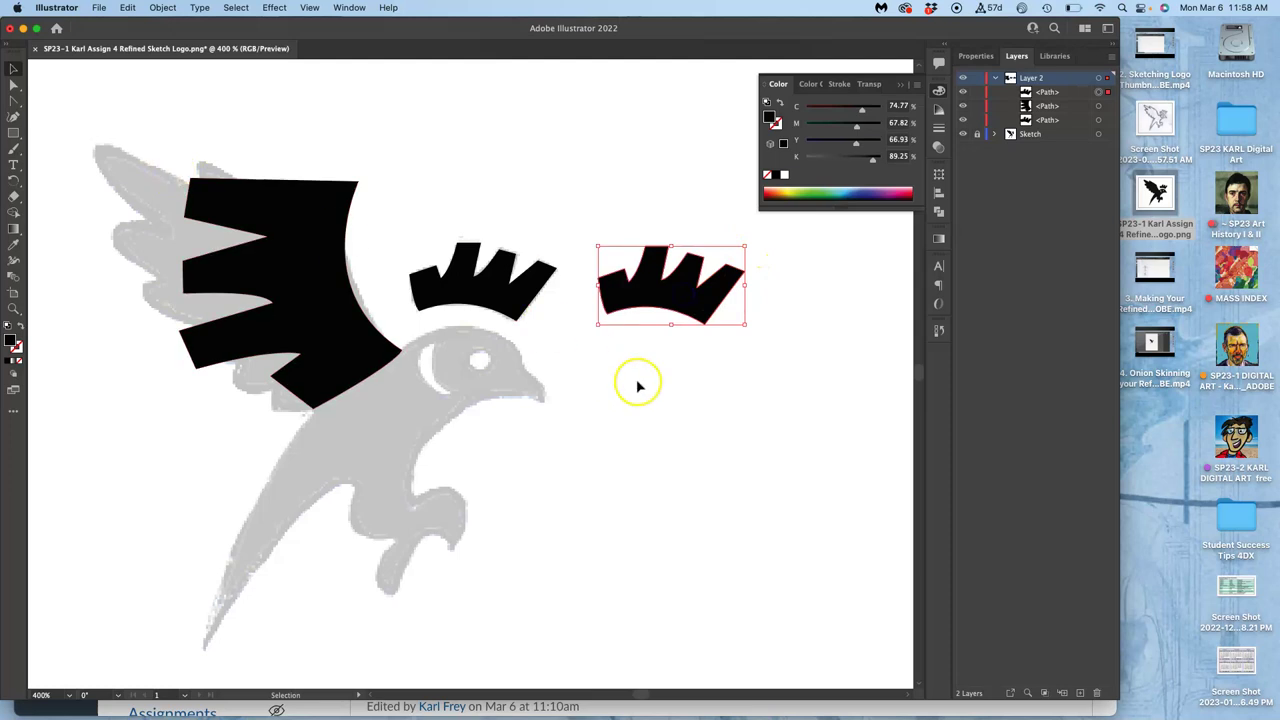
- Scale the new crown copy up proportionally into a much larger crown
{"action": "left_click_drag", "start_coordinate": [744, 323], "coordinate": [738, 226]}
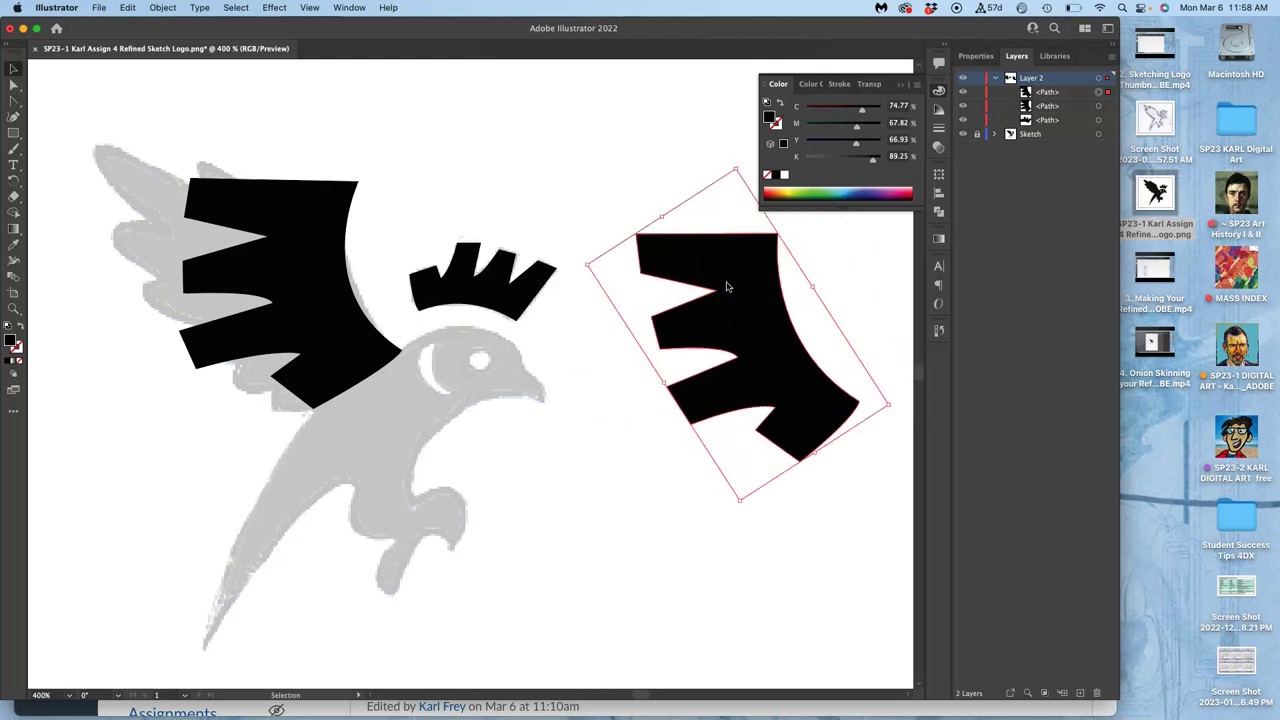
{"action": "key", "text": "super+z"}
{"action": "key", "text": "super+z"}
{"action": "key", "text": "super+z"}
{"action": "left_click", "coordinate": [745, 258]}
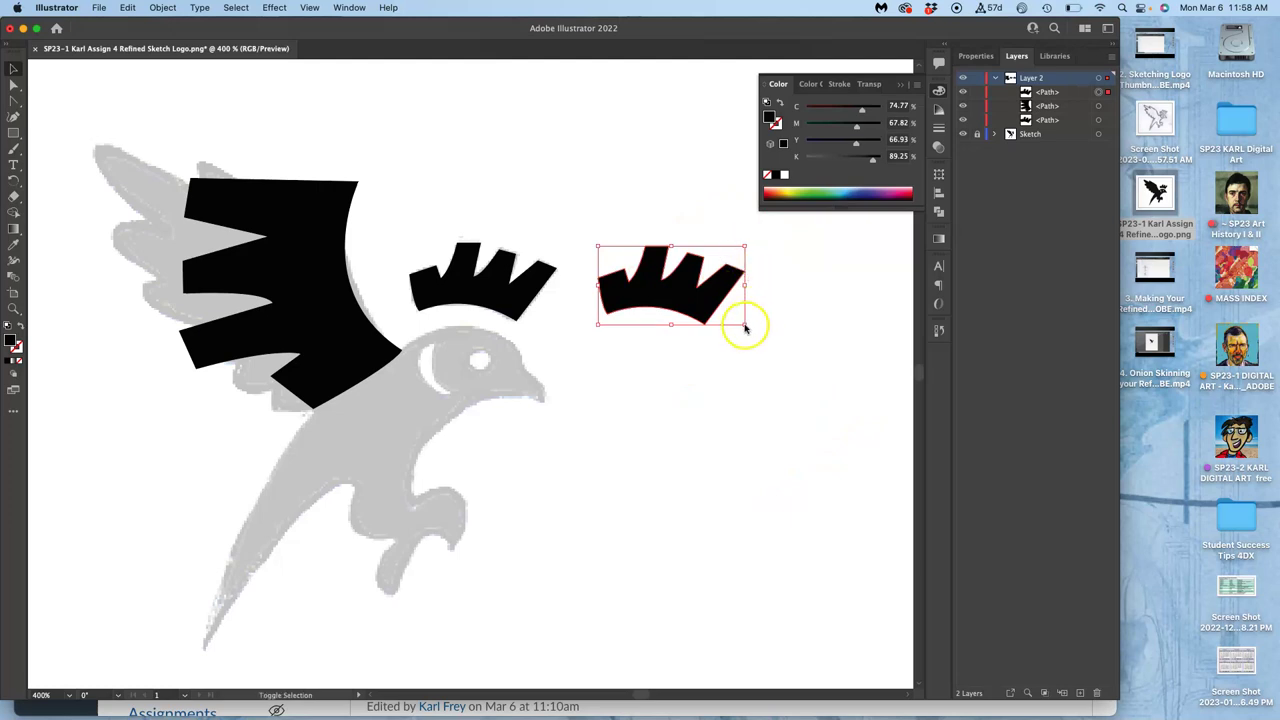
{"action": "left_click_drag", "start_coordinate": [745, 328], "coordinate": [530, 456]}
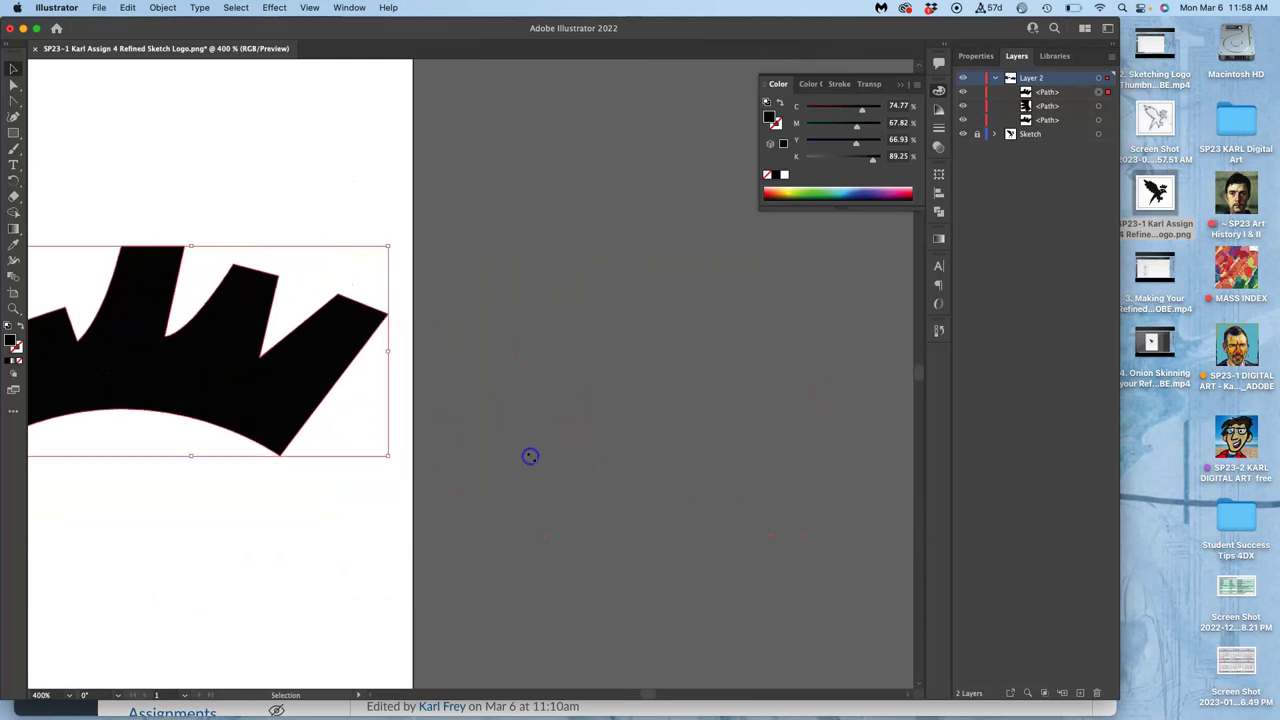
{"action": "scroll", "coordinate": [530, 456], "scroll_direction": "left", "scroll_amount": 10}
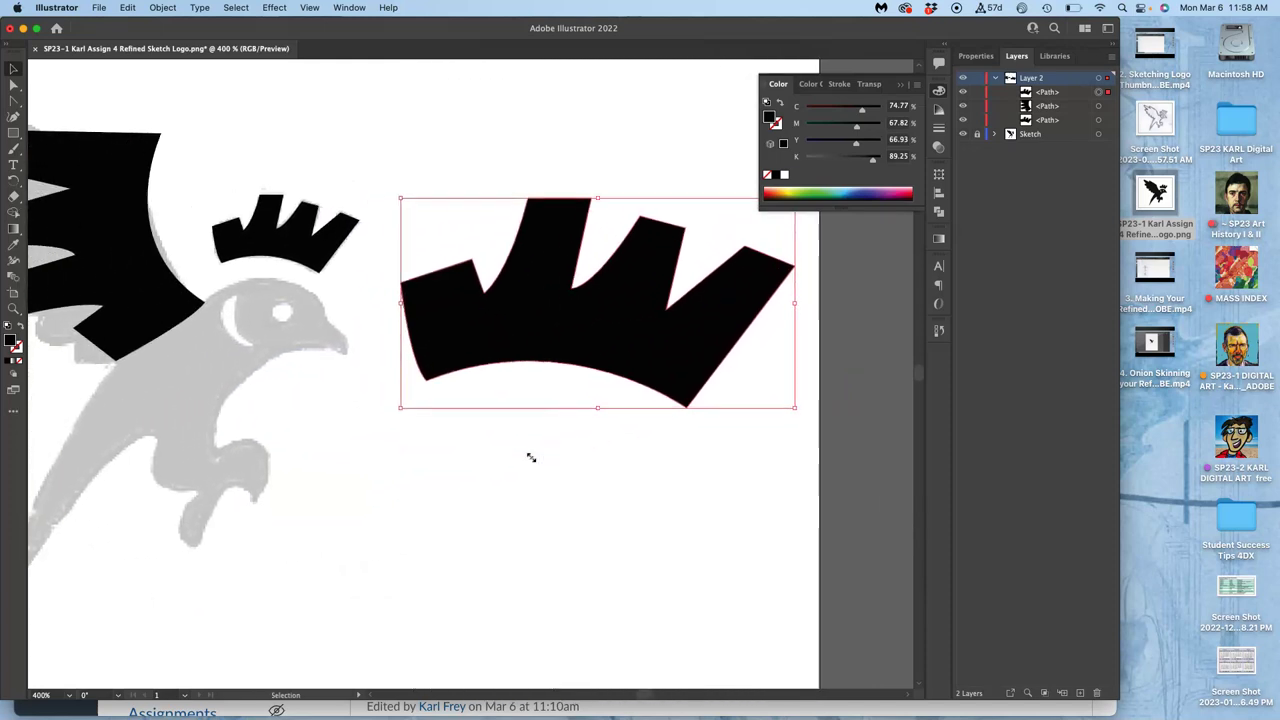
{"action": "scroll", "coordinate": [530, 457], "scroll_direction": "left", "scroll_amount": 5}
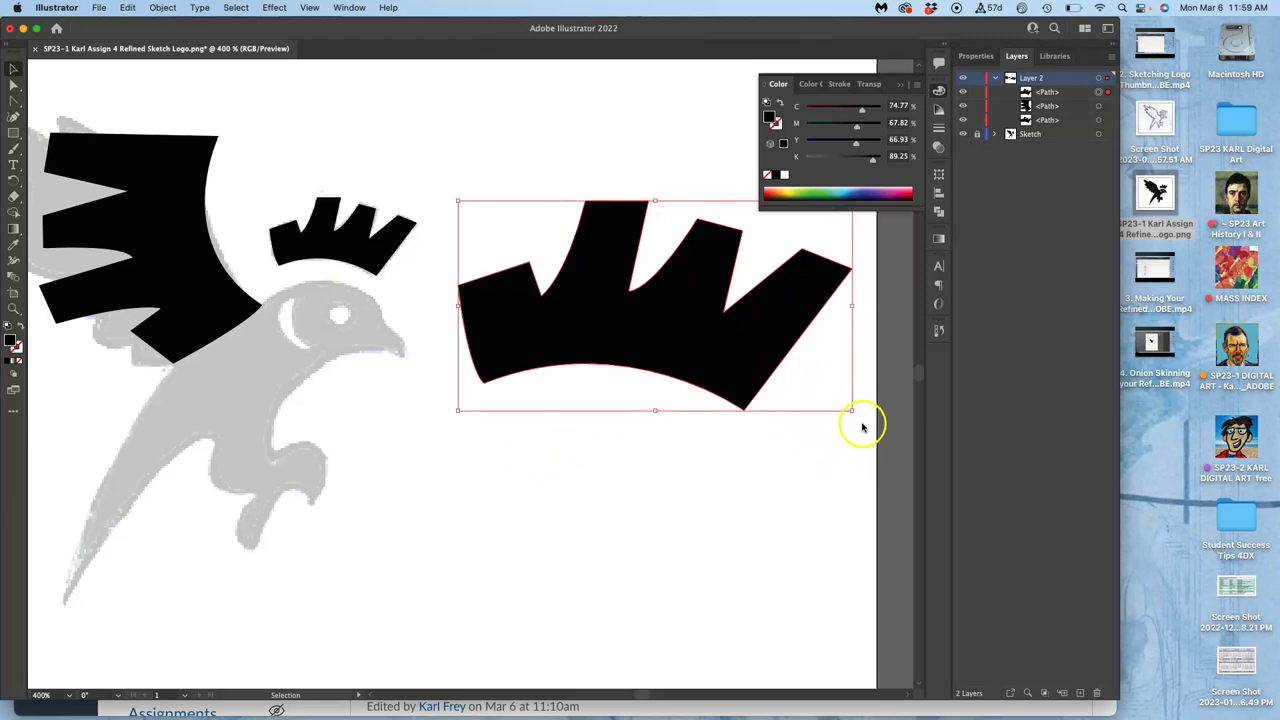
{"action": "left_click", "coordinate": [861, 404]}
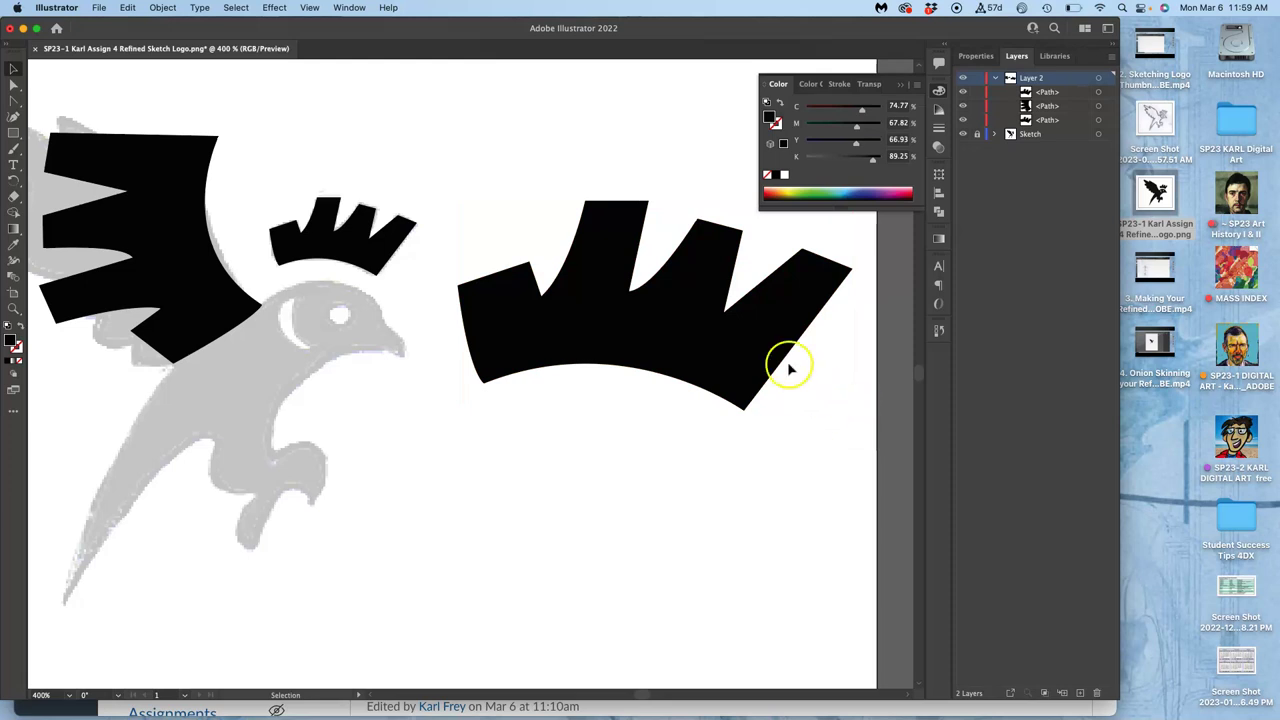
{"action": "left_click", "coordinate": [731, 344]}
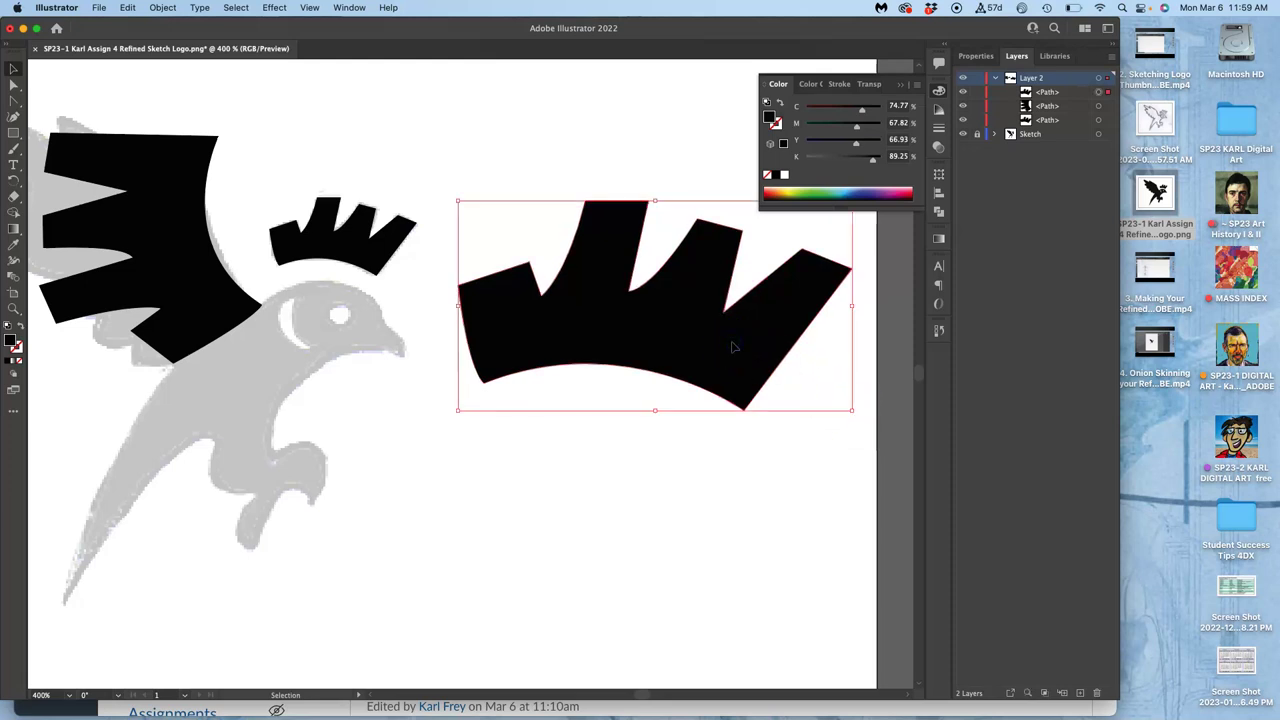
{"action": "scroll", "coordinate": [731, 347], "scroll_direction": "left", "scroll_amount": 5}
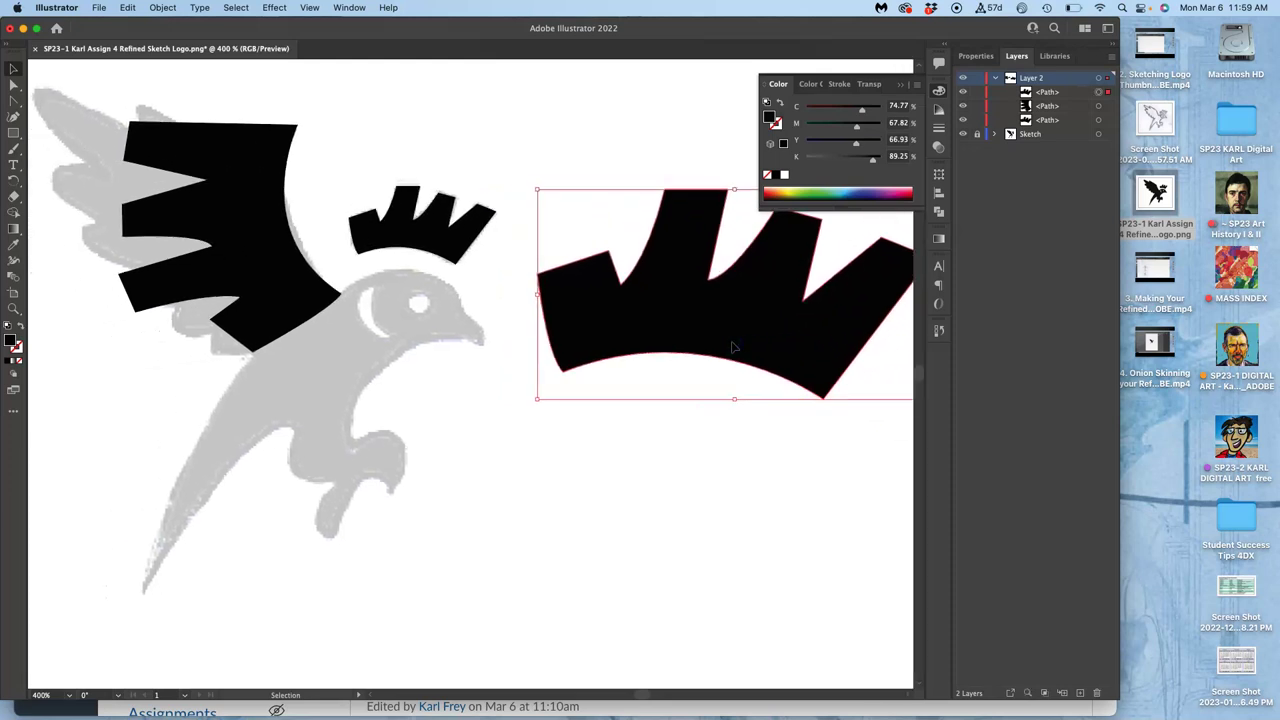
{"action": "scroll", "coordinate": [731, 347], "scroll_direction": "up", "scroll_amount": 2}
{"action": "scroll", "coordinate": [731, 347], "scroll_direction": "left", "scroll_amount": 2}
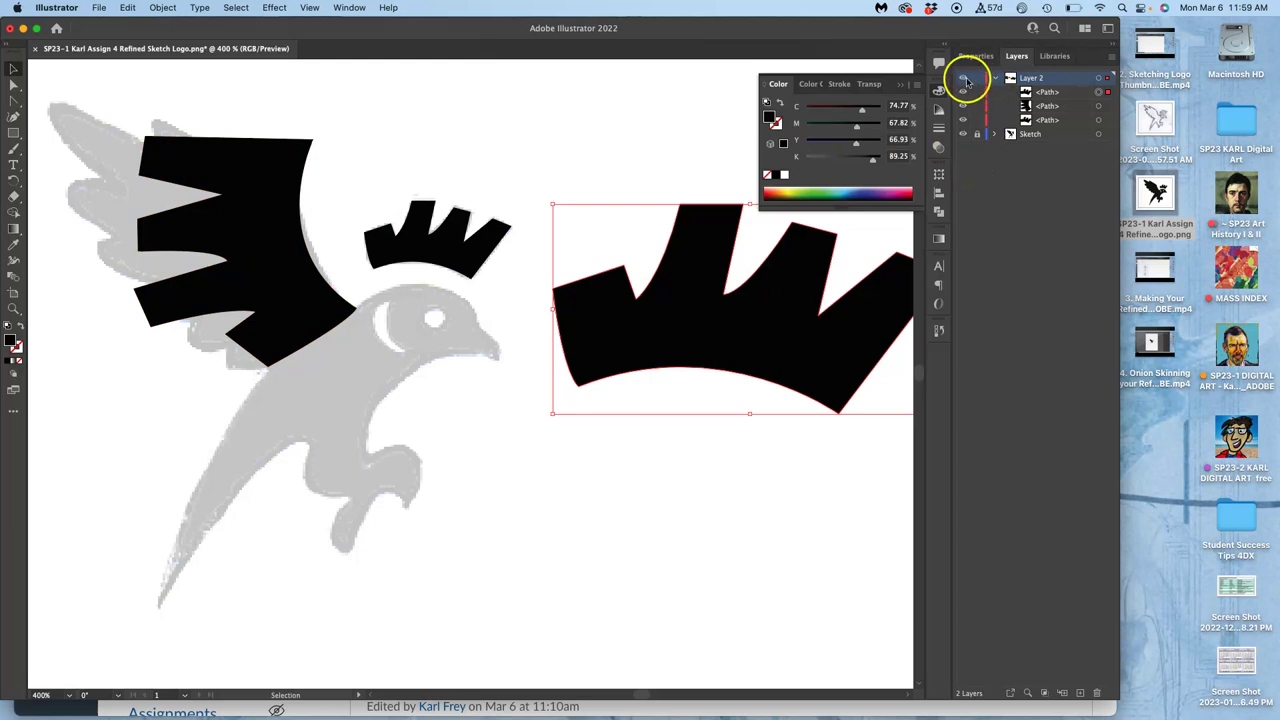
- Hide the black wing path and the large crown copy in the Layers panel
{"action": "left_click", "coordinate": [965, 80]}
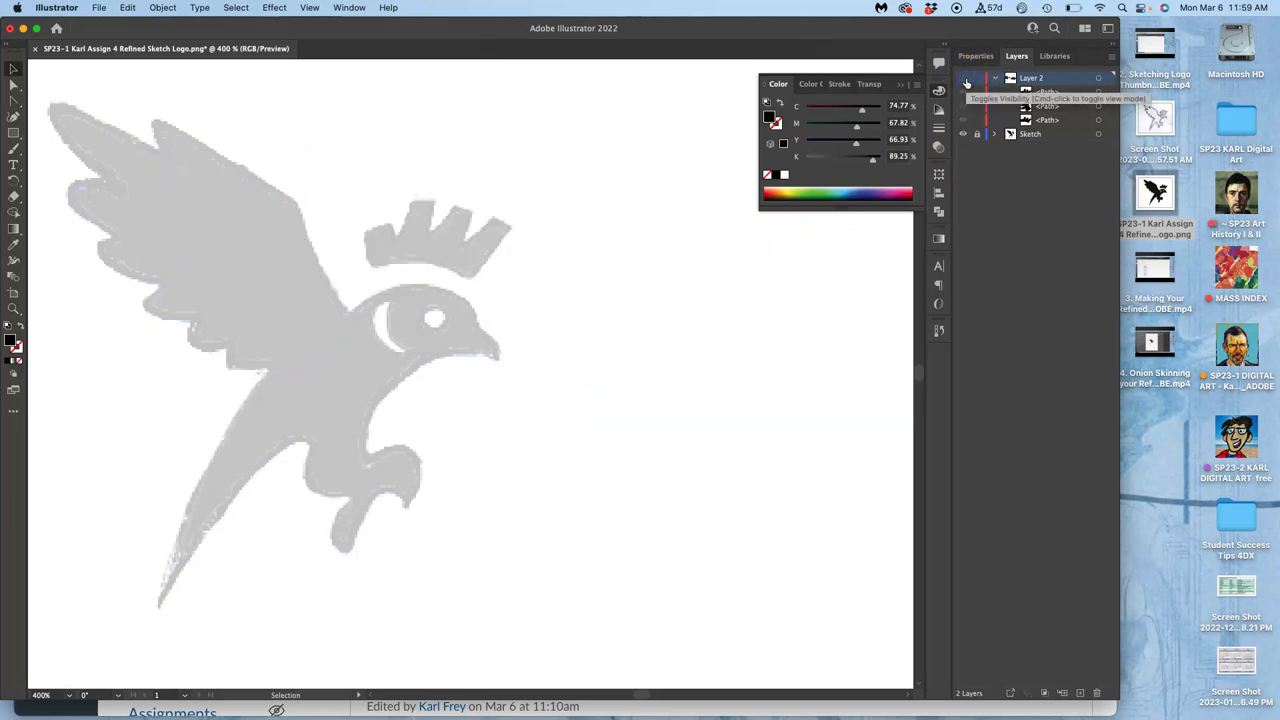
{"action": "left_click", "coordinate": [965, 80]}
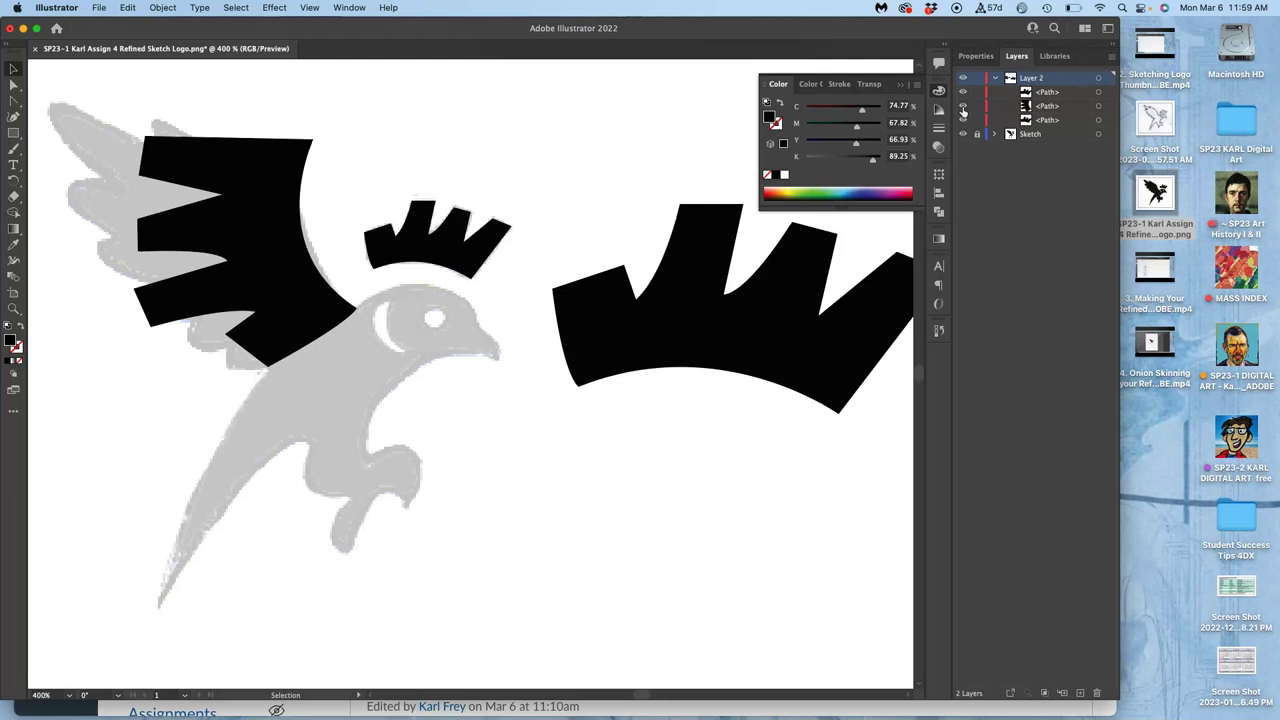
{"action": "left_click", "coordinate": [963, 108]}
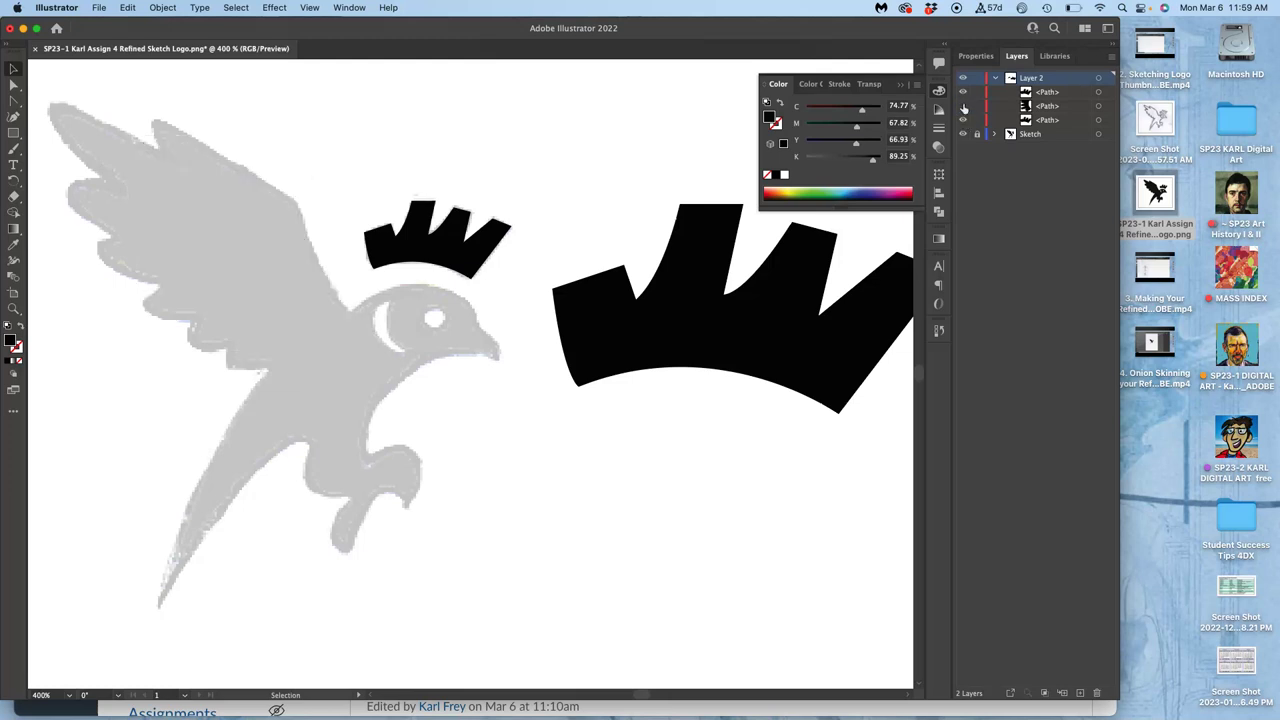
{"action": "left_click", "coordinate": [966, 93]}
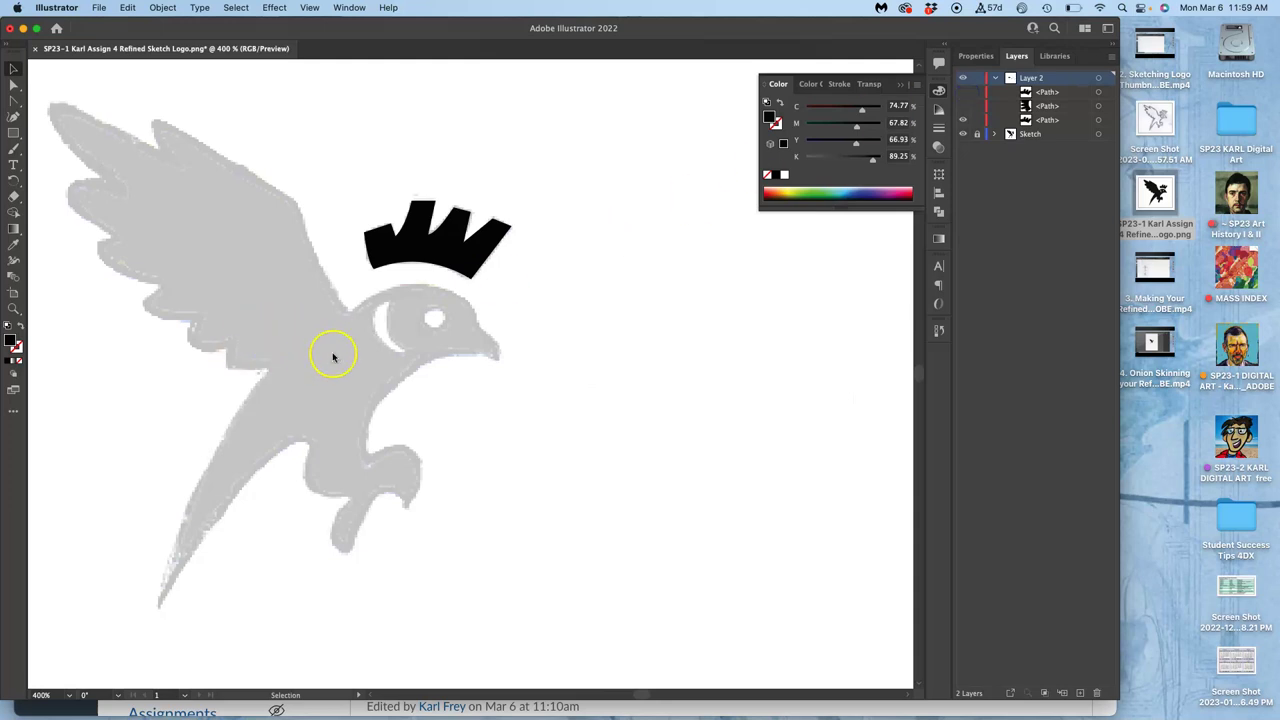
{"action": "scroll", "coordinate": [333, 357], "scroll_direction": "left", "scroll_amount": 1}
{"action": "scroll", "coordinate": [333, 357], "scroll_direction": "left", "scroll_amount": 3}
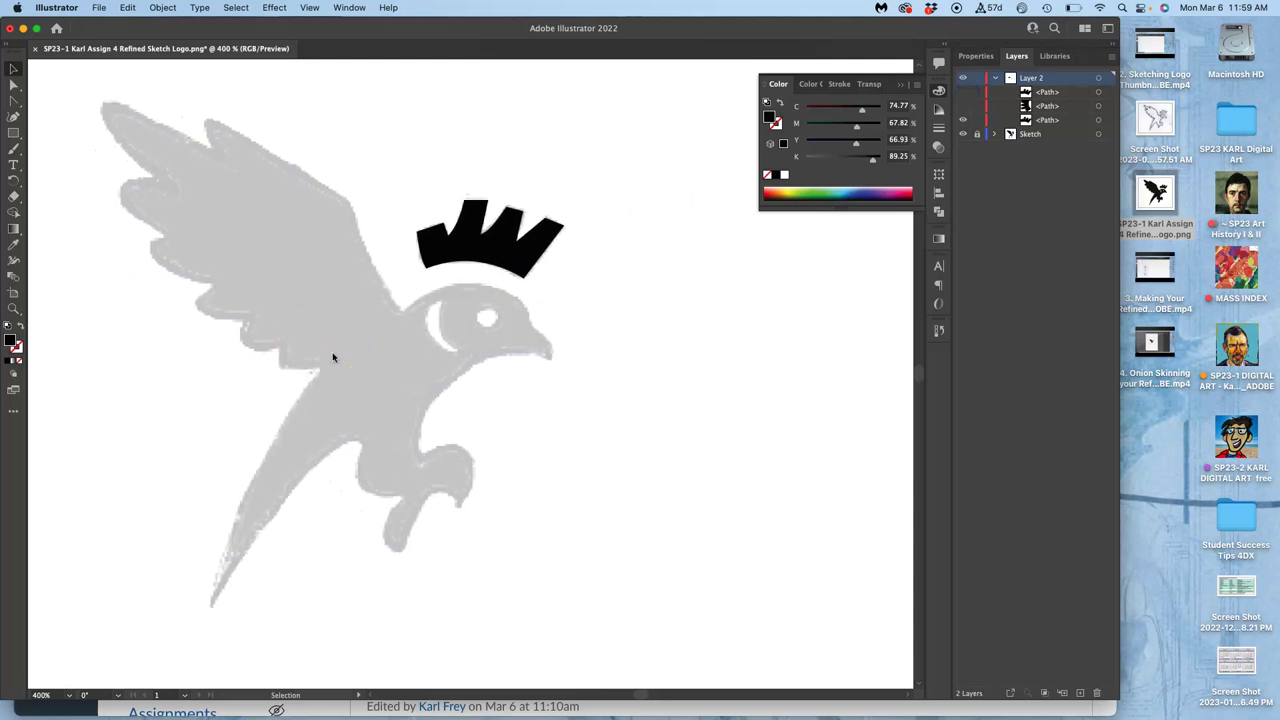
{"action": "scroll", "coordinate": [333, 357], "scroll_direction": "left", "scroll_amount": 2}
{"action": "left_click", "coordinate": [460, 330]}
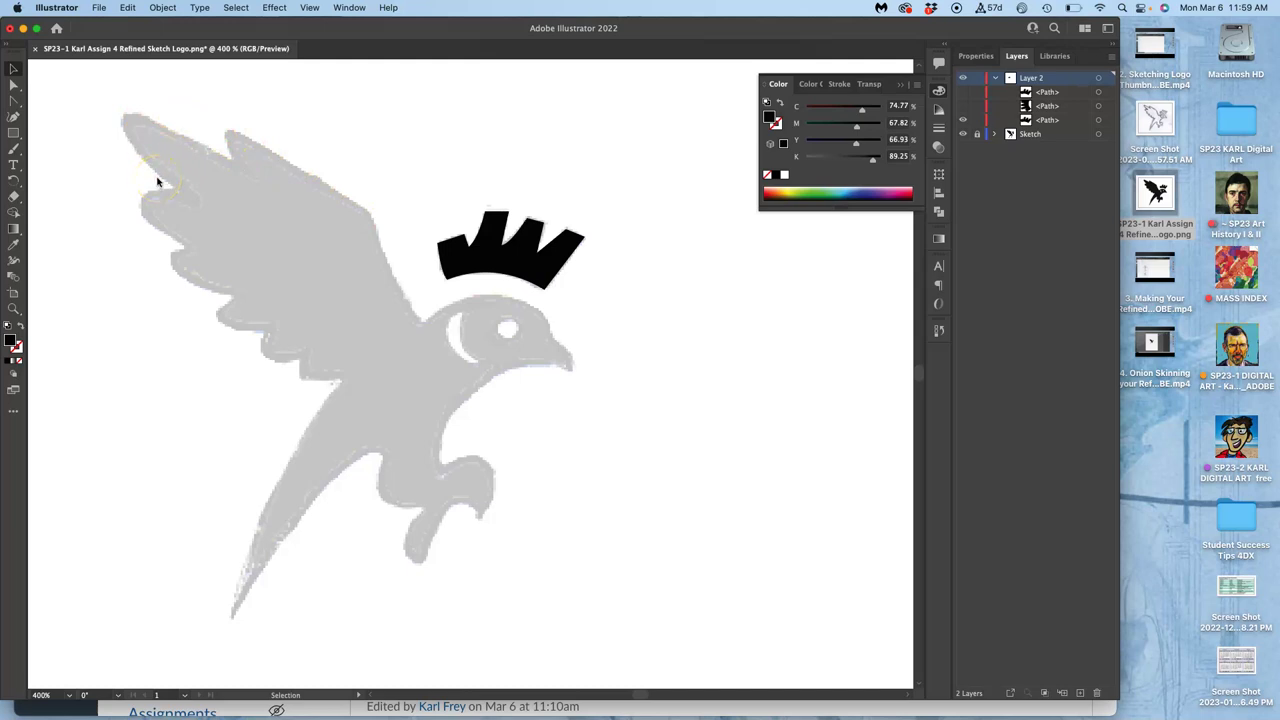
- With the Pen tool, trace from the bird's neck up the wing edge to the upper wing tip
{"action": "left_click", "coordinate": [13, 101]}
{"action": "left_click", "coordinate": [70, 101]}
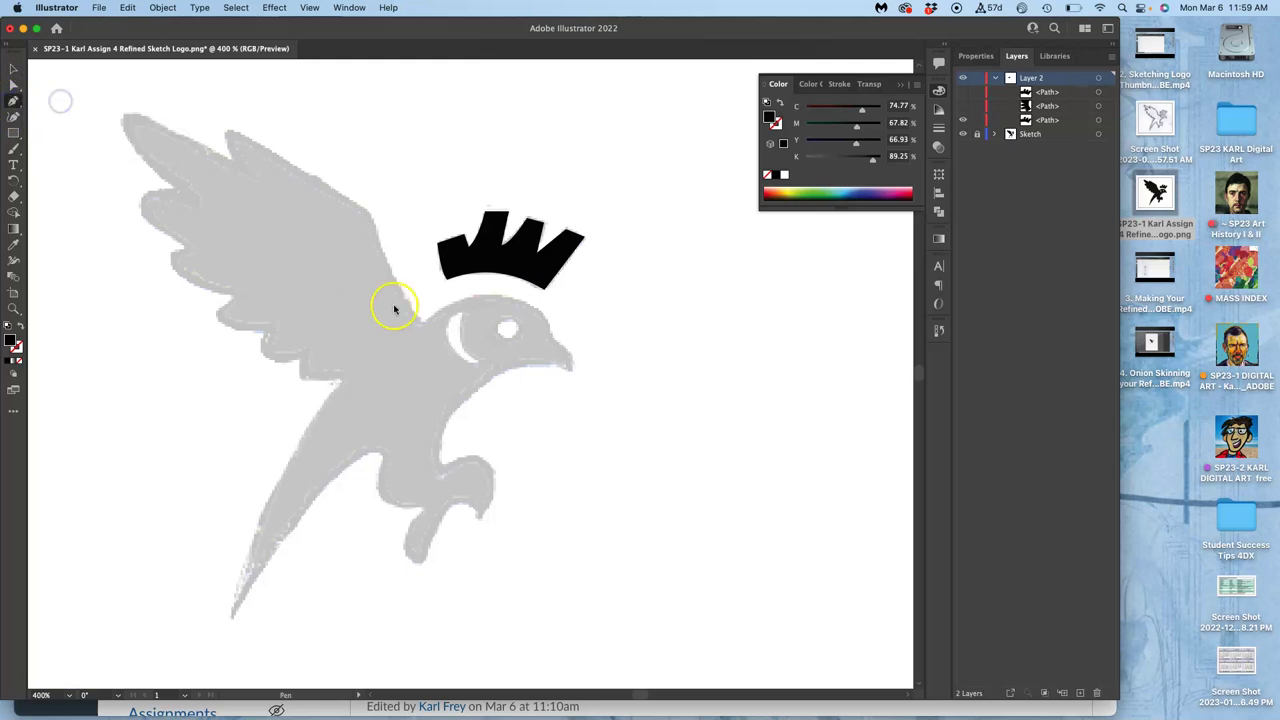
{"action": "key", "text": "super+z"}
{"action": "left_click", "coordinate": [424, 323]}
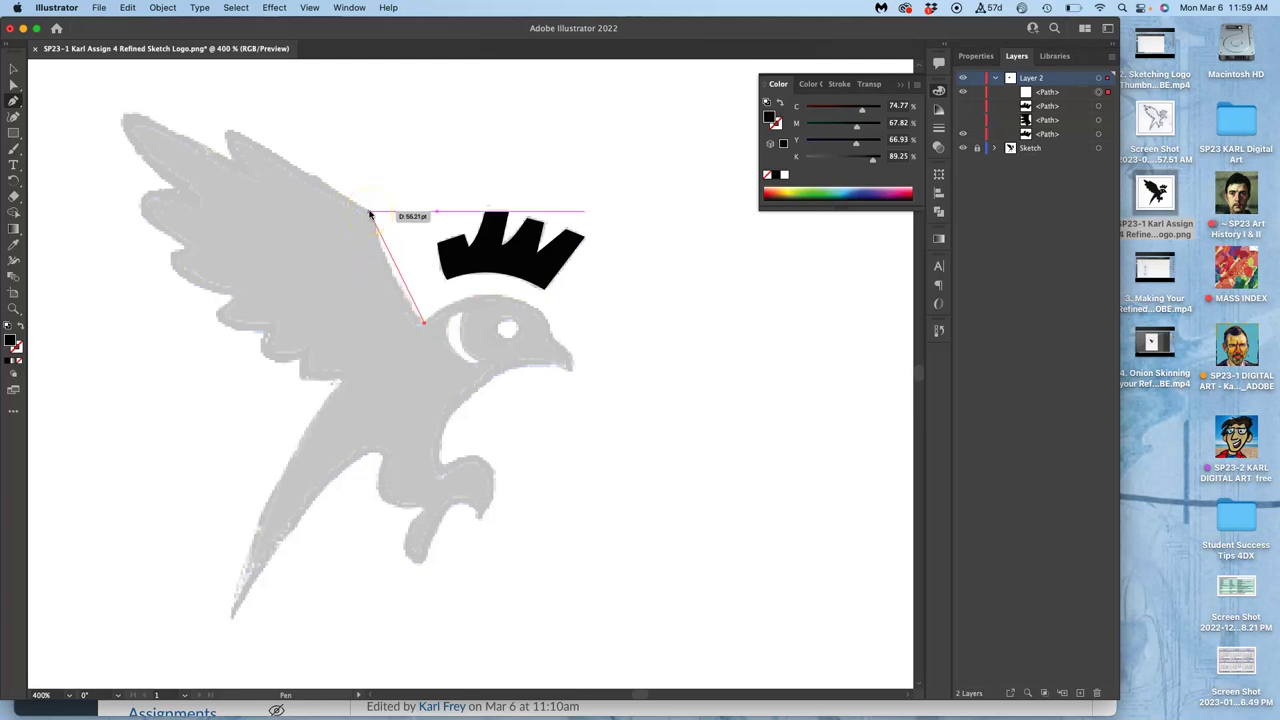
{"action": "left_click", "coordinate": [424, 322]}
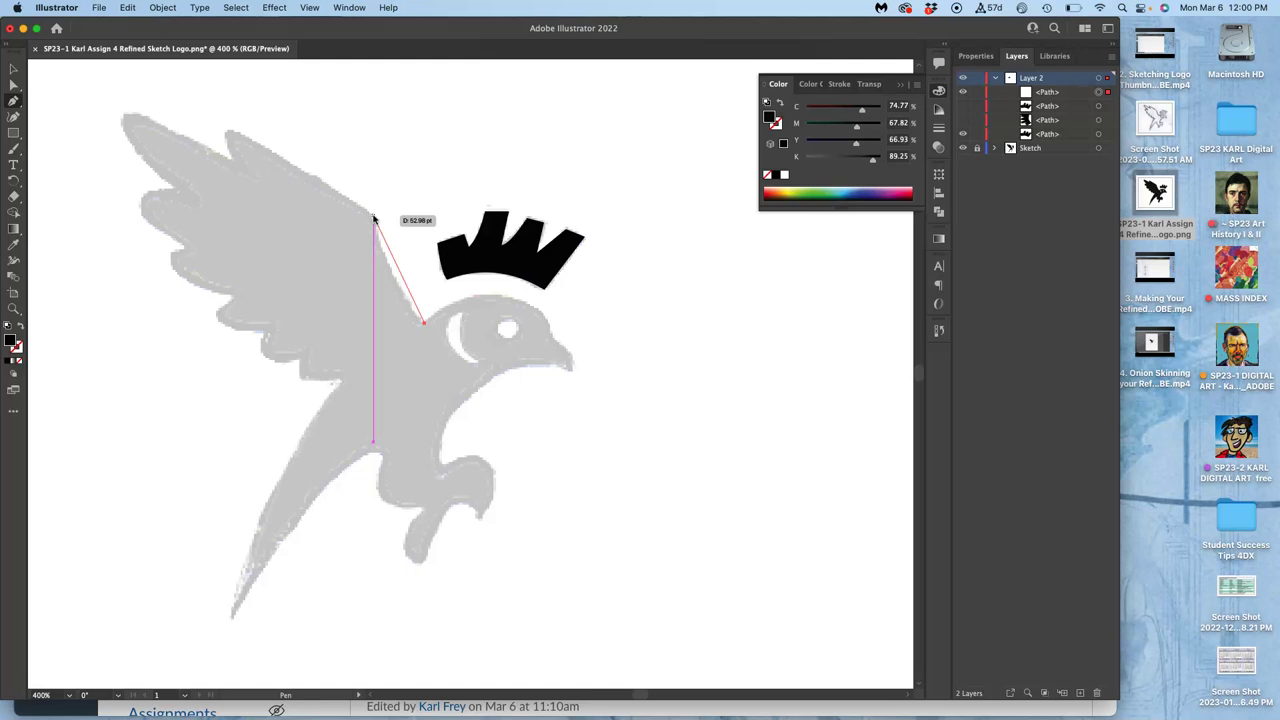
{"action": "left_click_drag", "start_coordinate": [374, 218], "coordinate": [353, 151]}
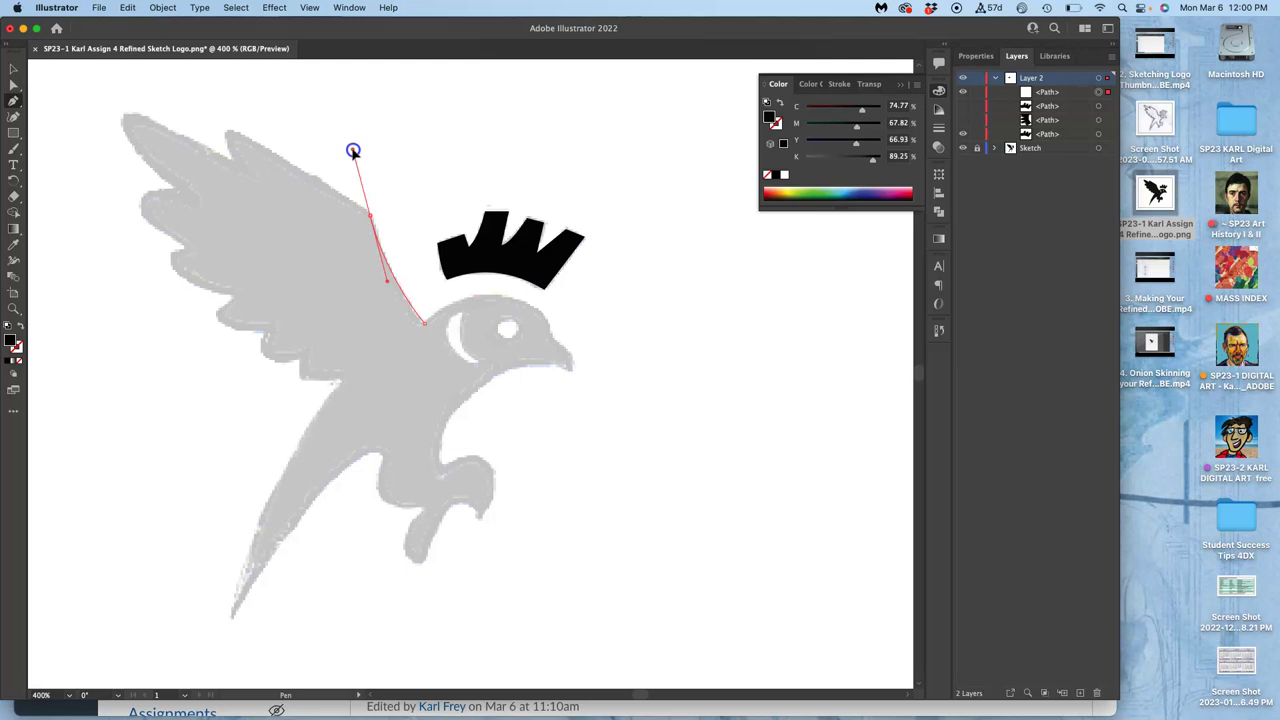
{"action": "left_click_drag", "start_coordinate": [353, 151], "coordinate": [354, 152]}
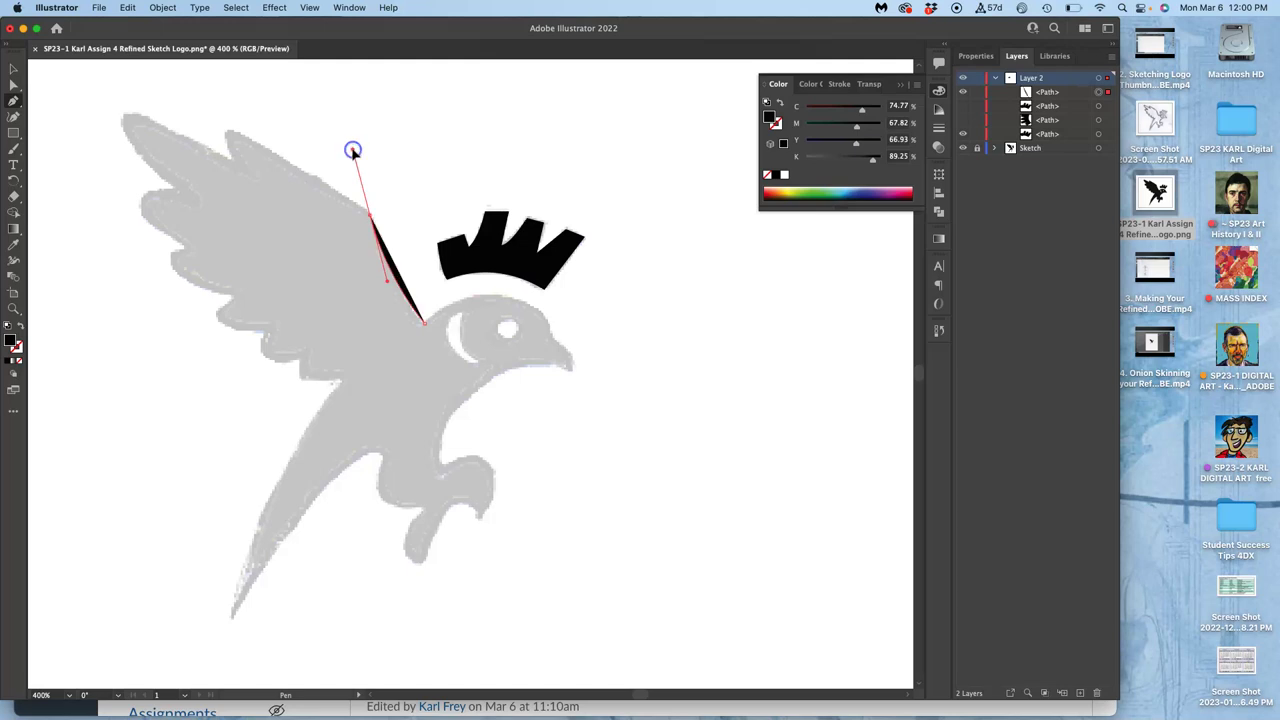
{"action": "left_click_drag", "start_coordinate": [366, 211], "coordinate": [227, 134]}
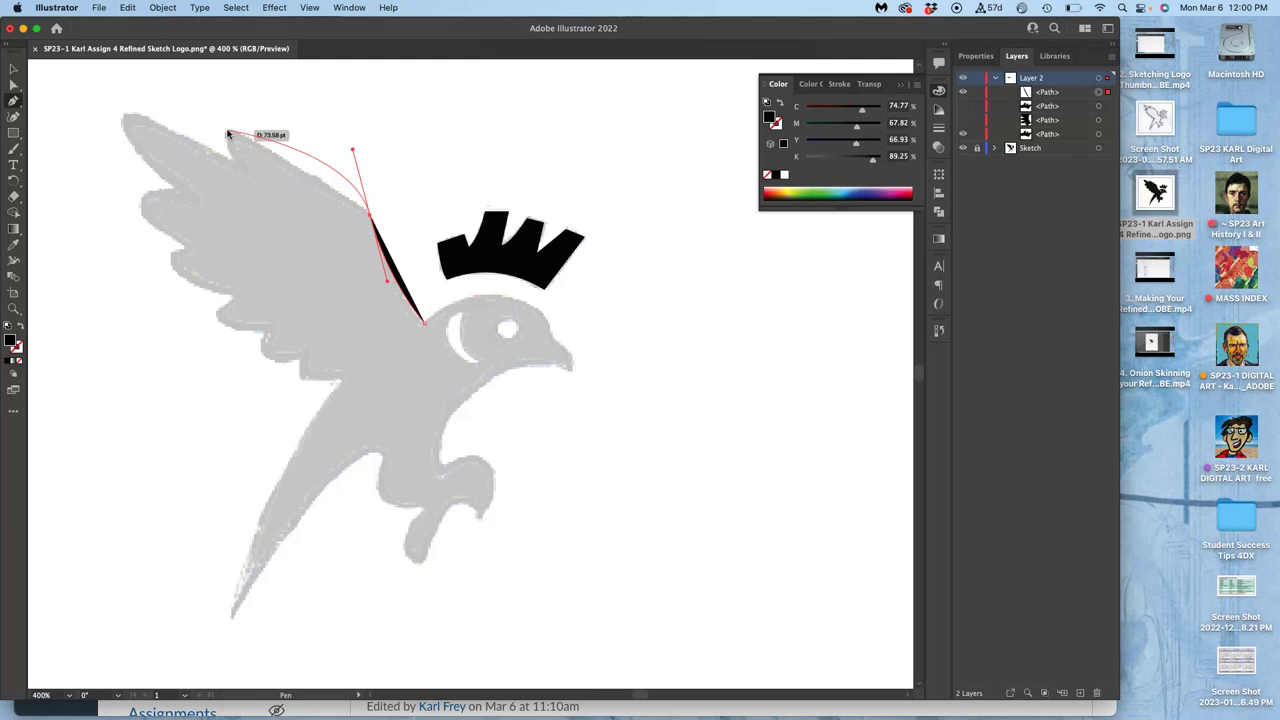
{"action": "left_click", "coordinate": [228, 131]}
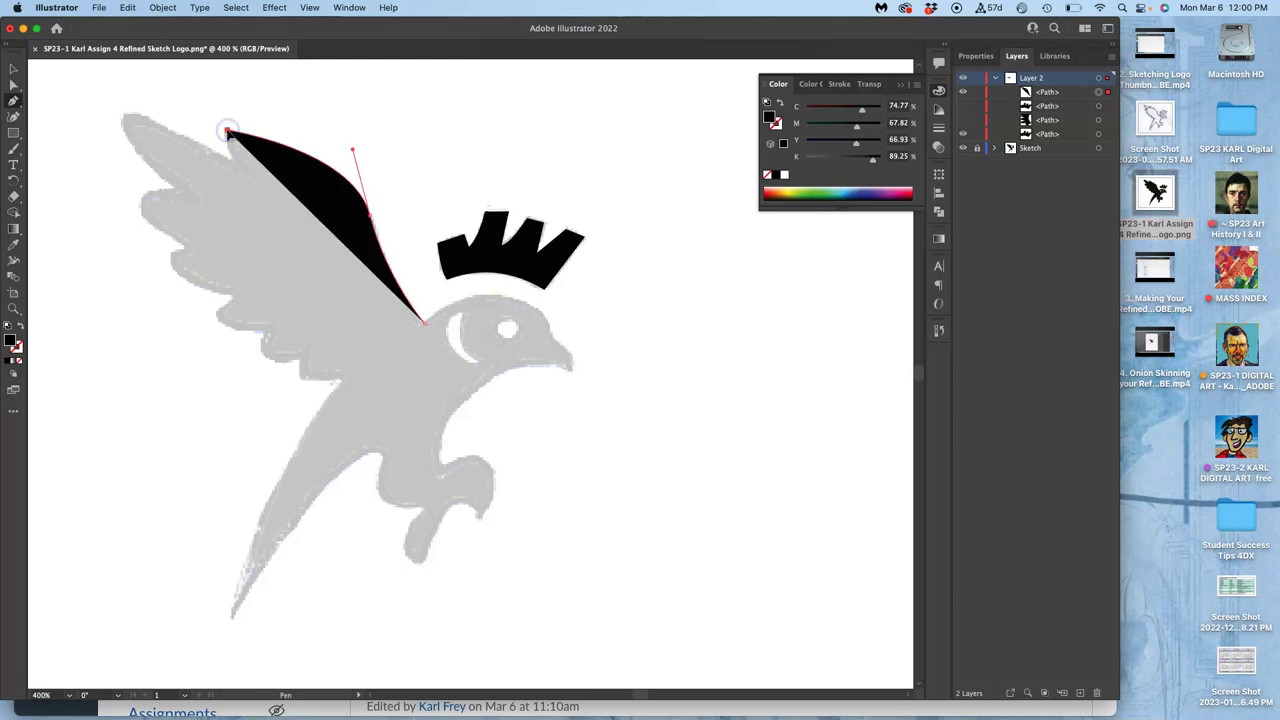
{"action": "left_click", "coordinate": [229, 131]}
{"action": "left_click_drag", "start_coordinate": [229, 131], "coordinate": [229, 157]}
- Continue the outline around the feather tips and along the wing's lower edge
{"action": "left_click_drag", "start_coordinate": [129, 106], "coordinate": [86, 117]}
{"action": "left_click_drag", "start_coordinate": [137, 176], "coordinate": [176, 193]}
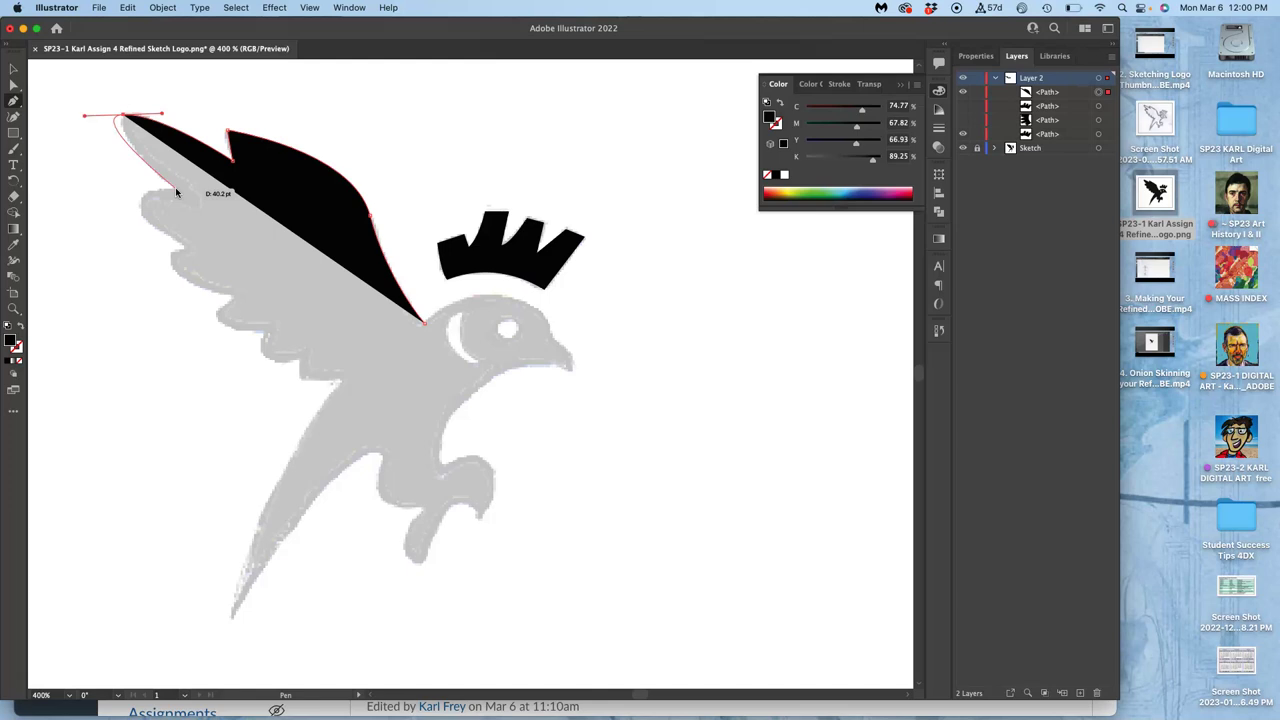
{"action": "mouse_move", "coordinate": [176, 193]}
{"action": "left_mouse_down"}
{"action": "mouse_move", "coordinate": [103, 97]}
{"action": "mouse_move", "coordinate": [86, 120]}
{"action": "mouse_move", "coordinate": [140, 147]}
{"action": "mouse_move", "coordinate": [176, 193]}
{"action": "left_mouse_up"}
{"action": "left_click_drag", "start_coordinate": [176, 193], "coordinate": [184, 248]}
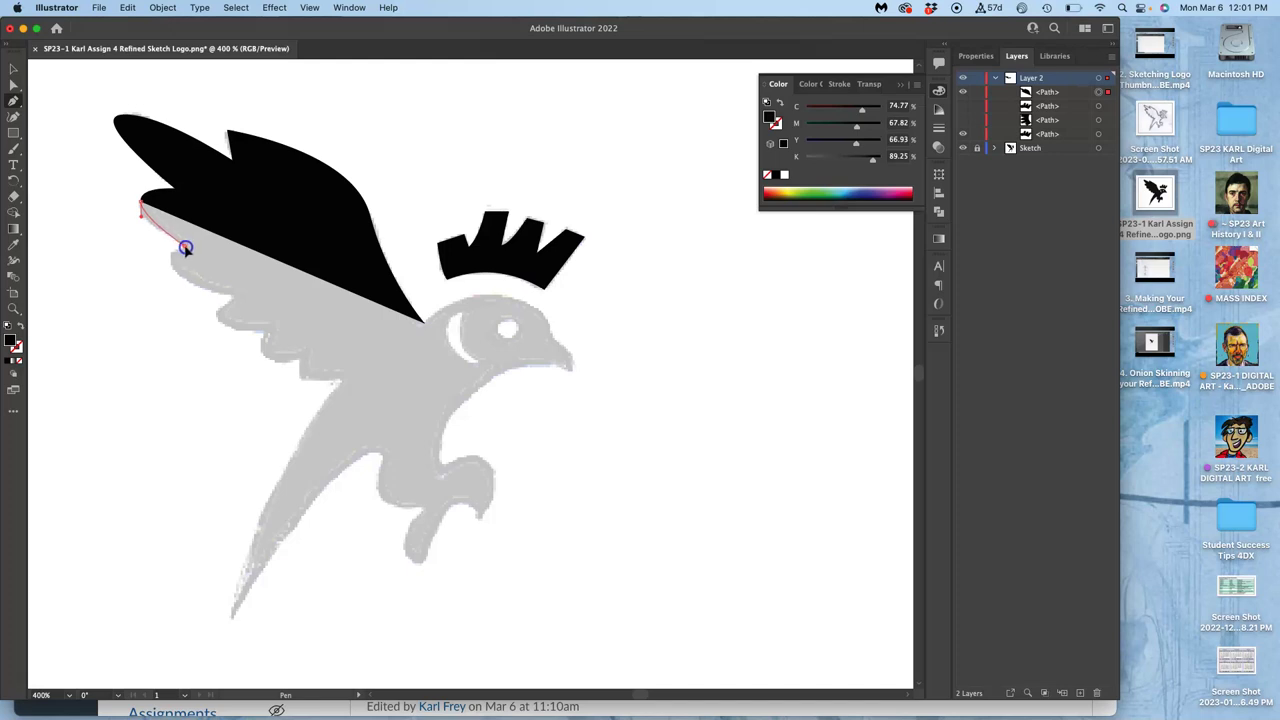
{"action": "left_click_drag", "start_coordinate": [185, 248], "coordinate": [168, 257]}
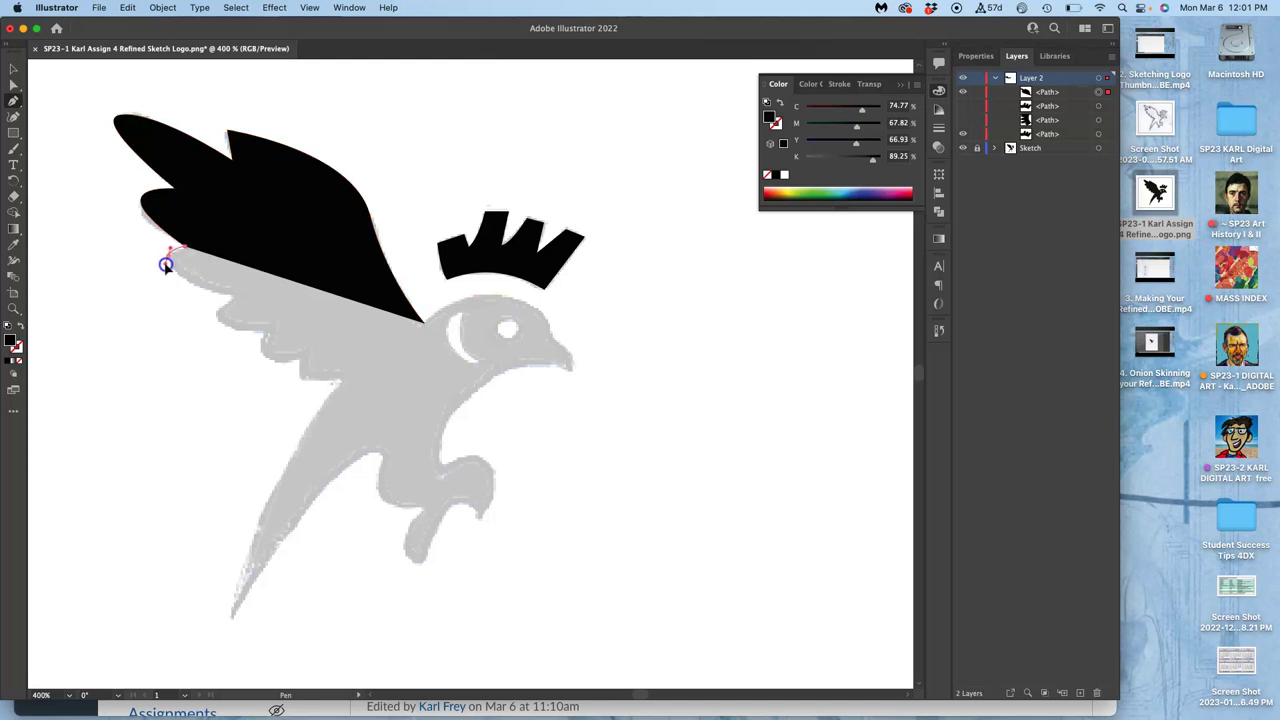
{"action": "left_click", "coordinate": [166, 263]}
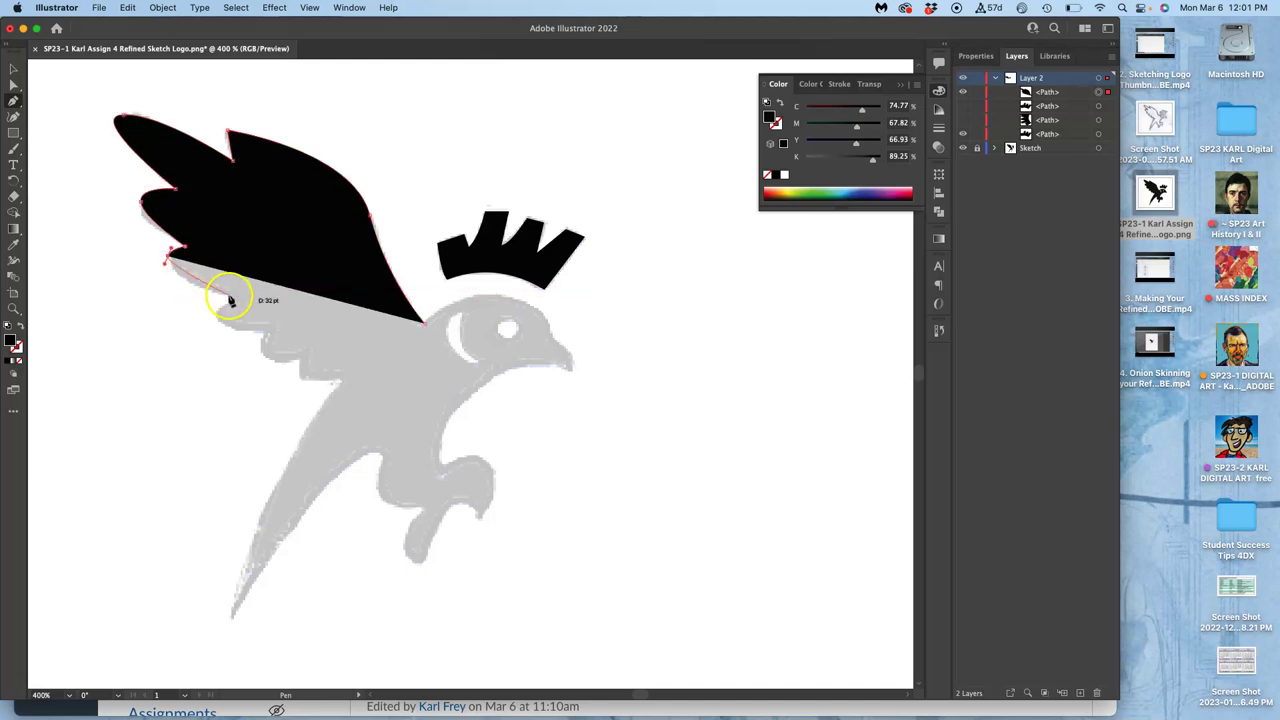
{"action": "left_click_drag", "start_coordinate": [228, 296], "coordinate": [481, 377]}
- Add Pen anchors around the feather bumps on the wing's underside, then zoom back out to 600%
{"action": "scroll", "coordinate": [234, 314], "scroll_direction": "up", "scroll_amount": 5}
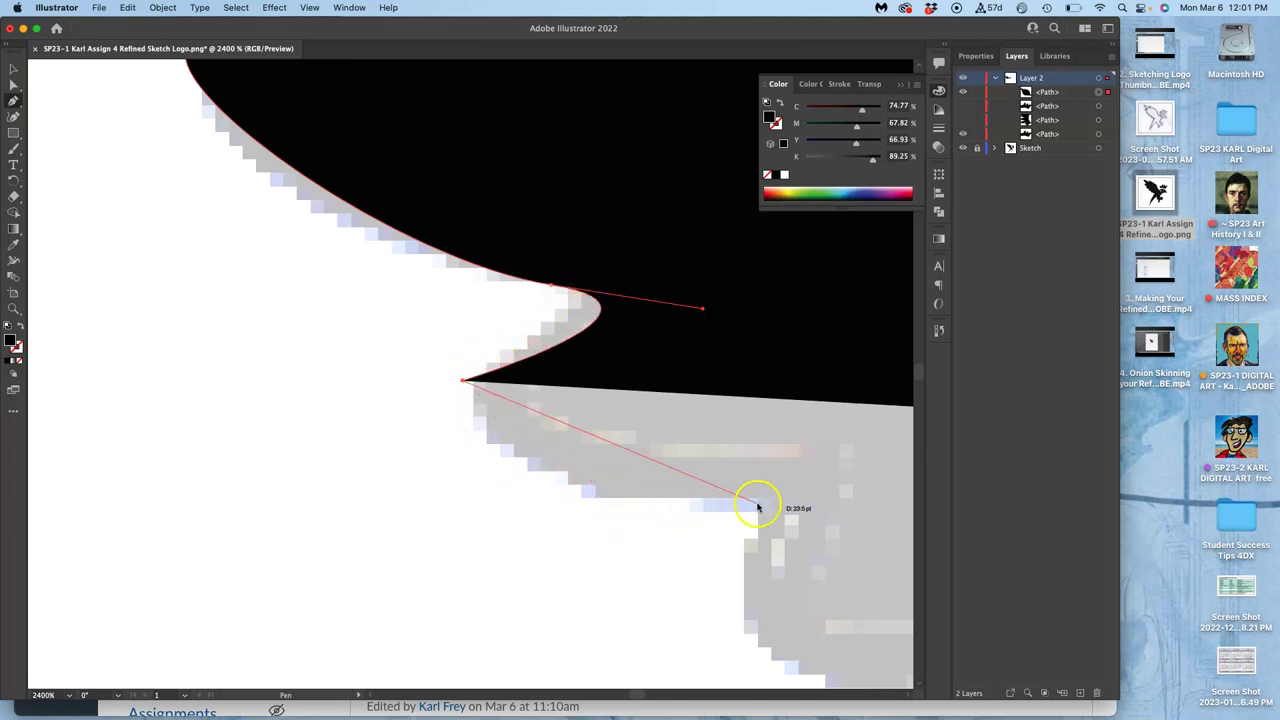
{"action": "left_click", "coordinate": [757, 506]}
{"action": "left_click_drag", "start_coordinate": [757, 506], "coordinate": [868, 487]}
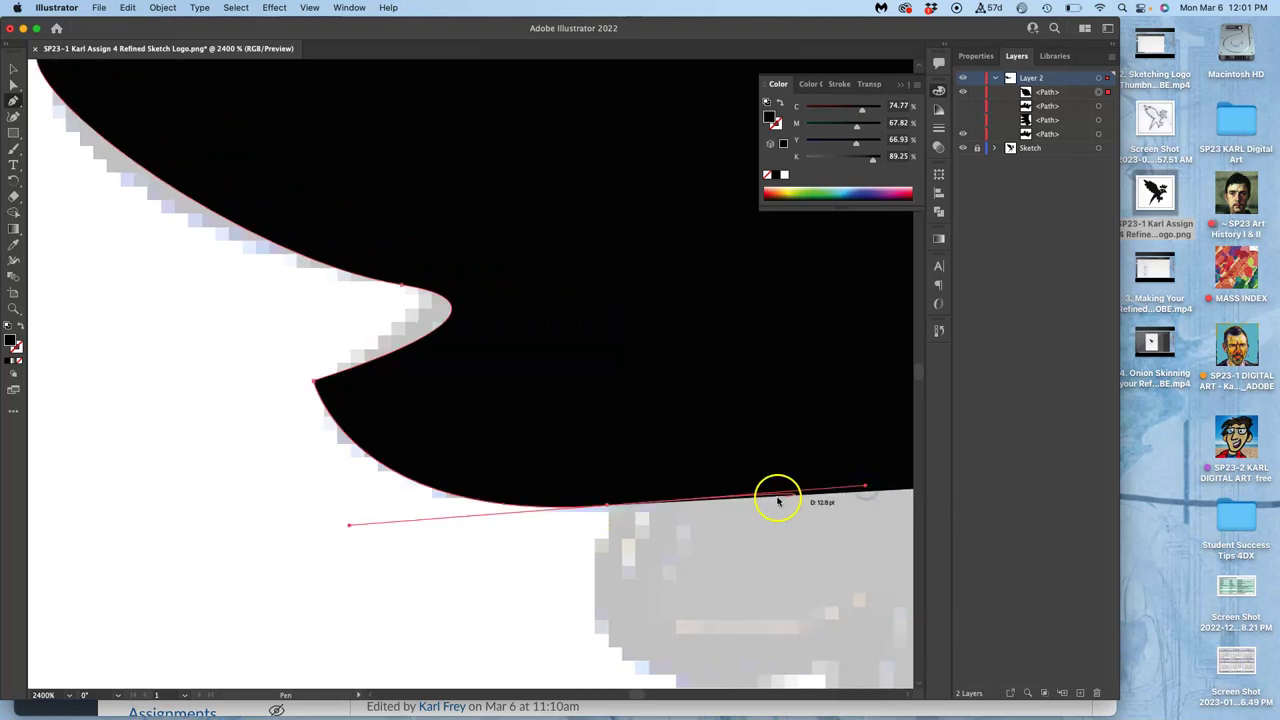
{"action": "scroll", "coordinate": [770, 504], "scroll_direction": "down", "scroll_amount": 2}
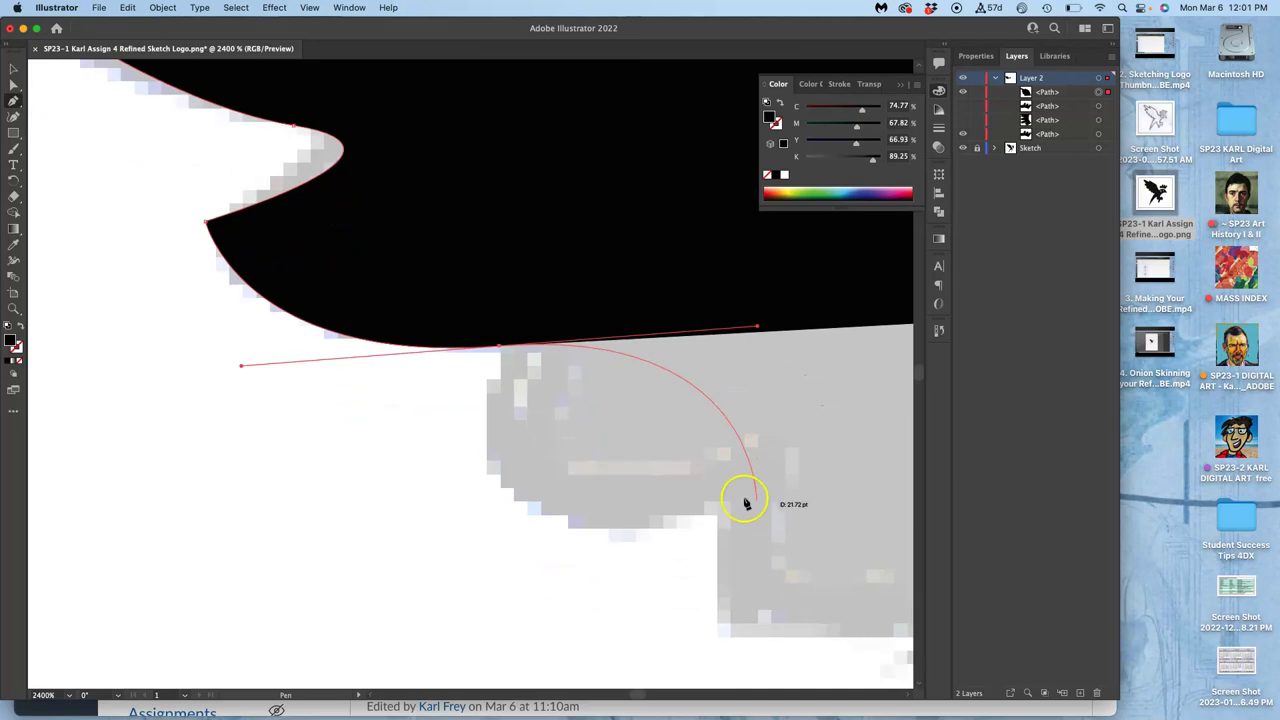
{"action": "left_click", "coordinate": [501, 350]}
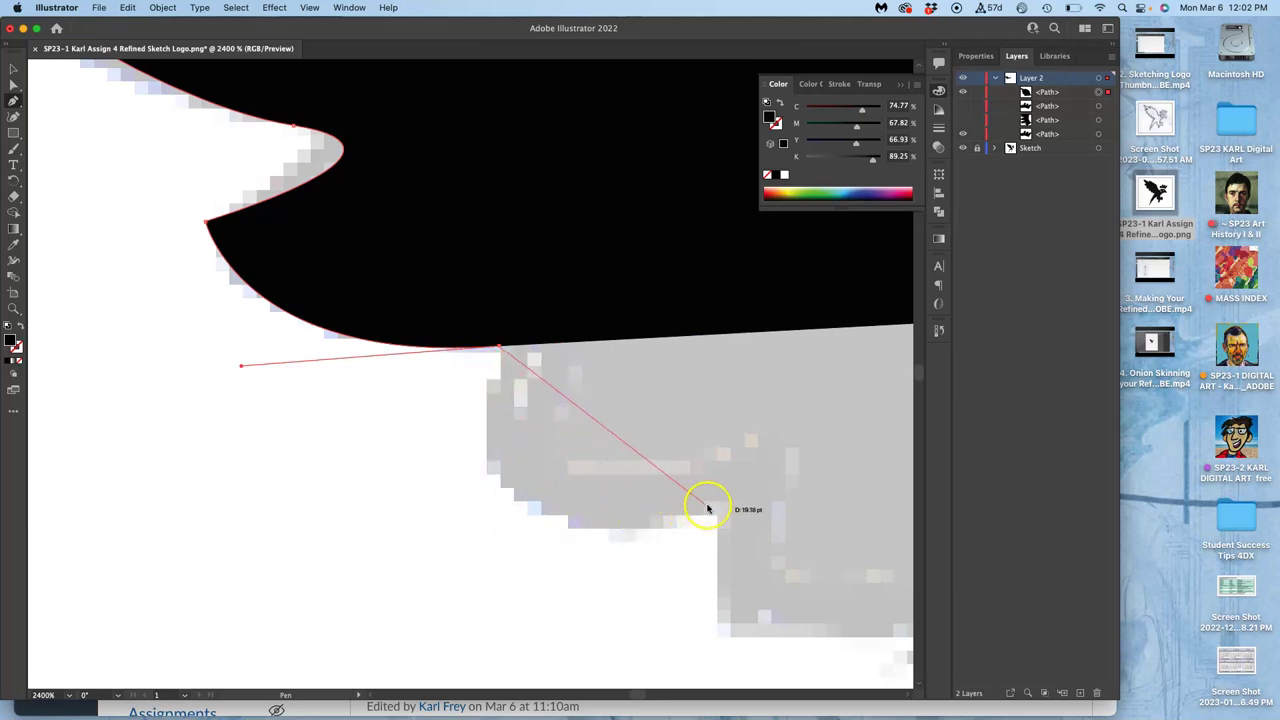
{"action": "left_click_drag", "start_coordinate": [716, 514], "coordinate": [634, 434]}
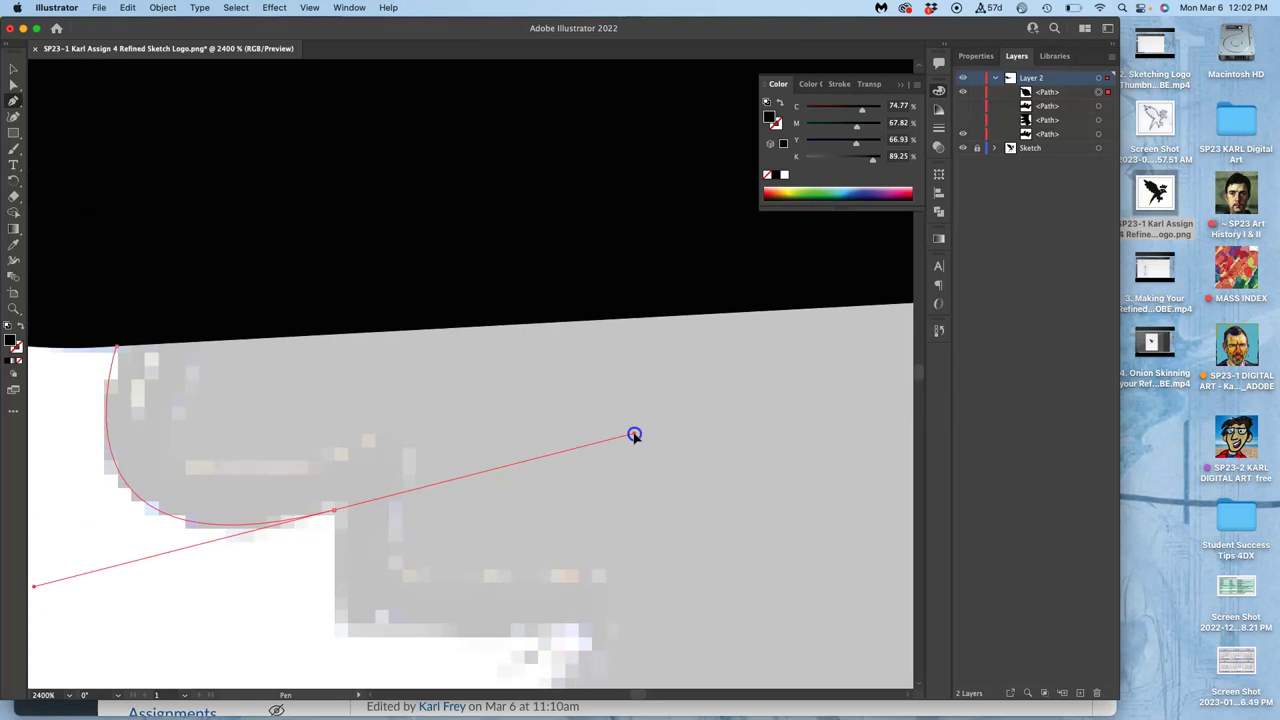
{"action": "left_click_drag", "start_coordinate": [333, 511], "coordinate": [576, 632]}
{"action": "left_click", "coordinate": [577, 632]}
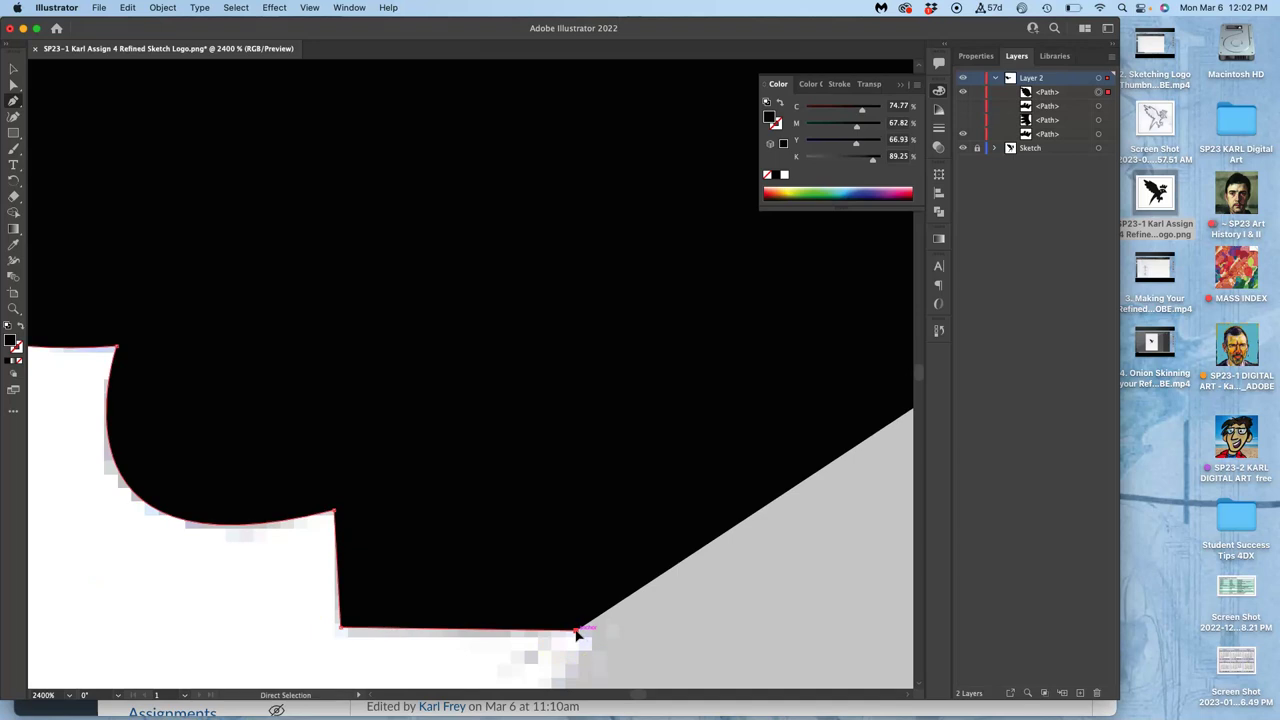
{"action": "key", "text": "super+minus"}
{"action": "key", "text": "super+minus"}
{"action": "key", "text": "super+minus"}
{"action": "key", "text": "super+minus"}
{"action": "left_click", "coordinate": [512, 525]}
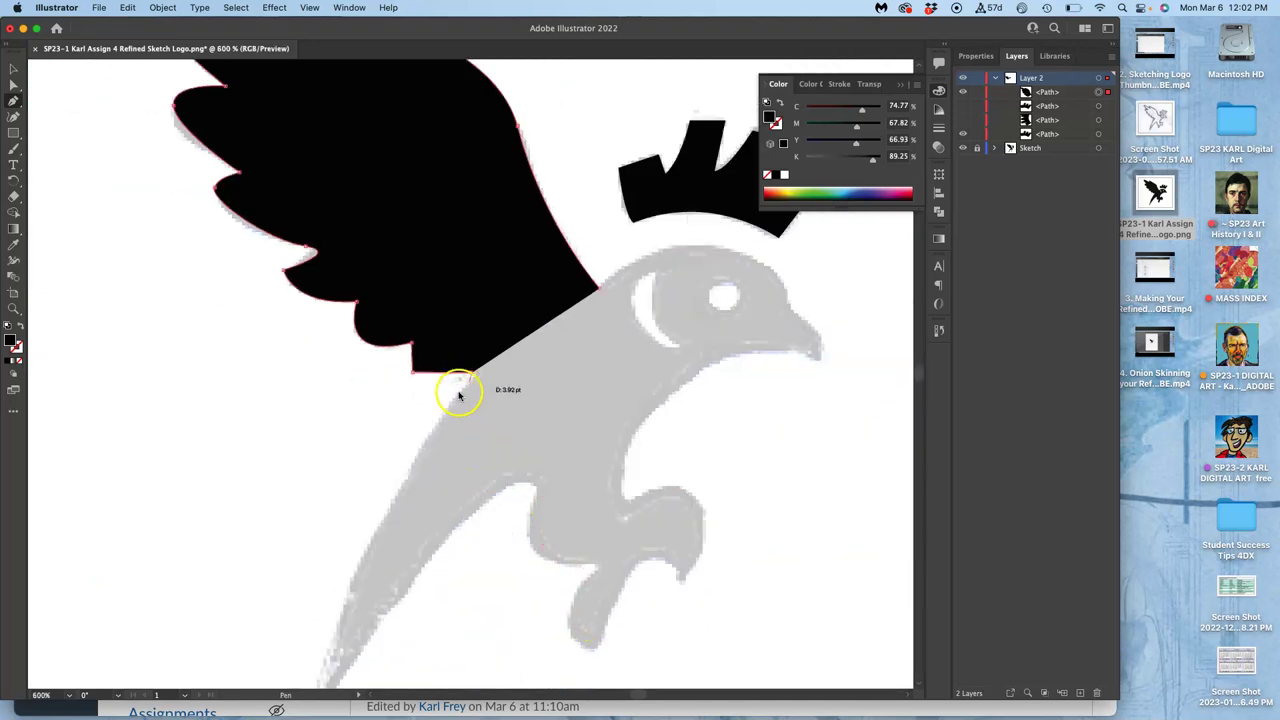
- Trace the tail's pointed tip, then curve the outline up to and down the leg
{"action": "scroll", "coordinate": [371, 523], "scroll_direction": "down", "scroll_amount": 3}
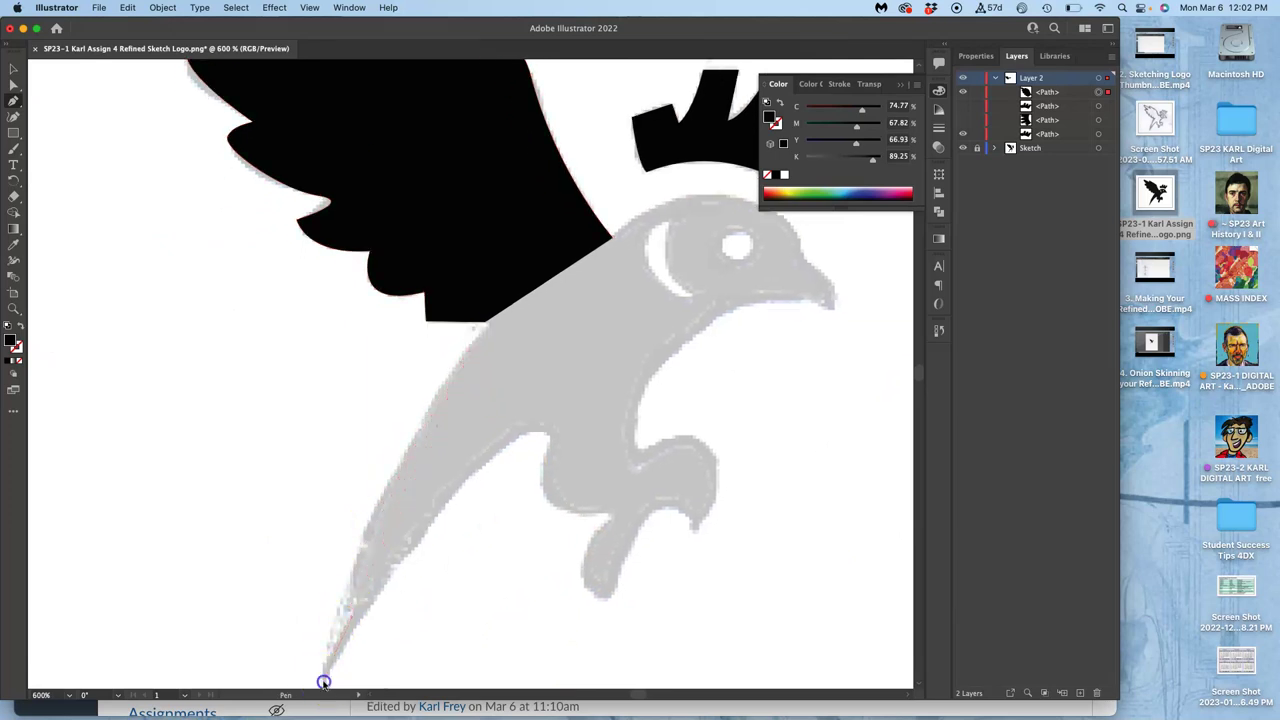
{"action": "left_click_drag", "start_coordinate": [323, 682], "coordinate": [314, 634]}
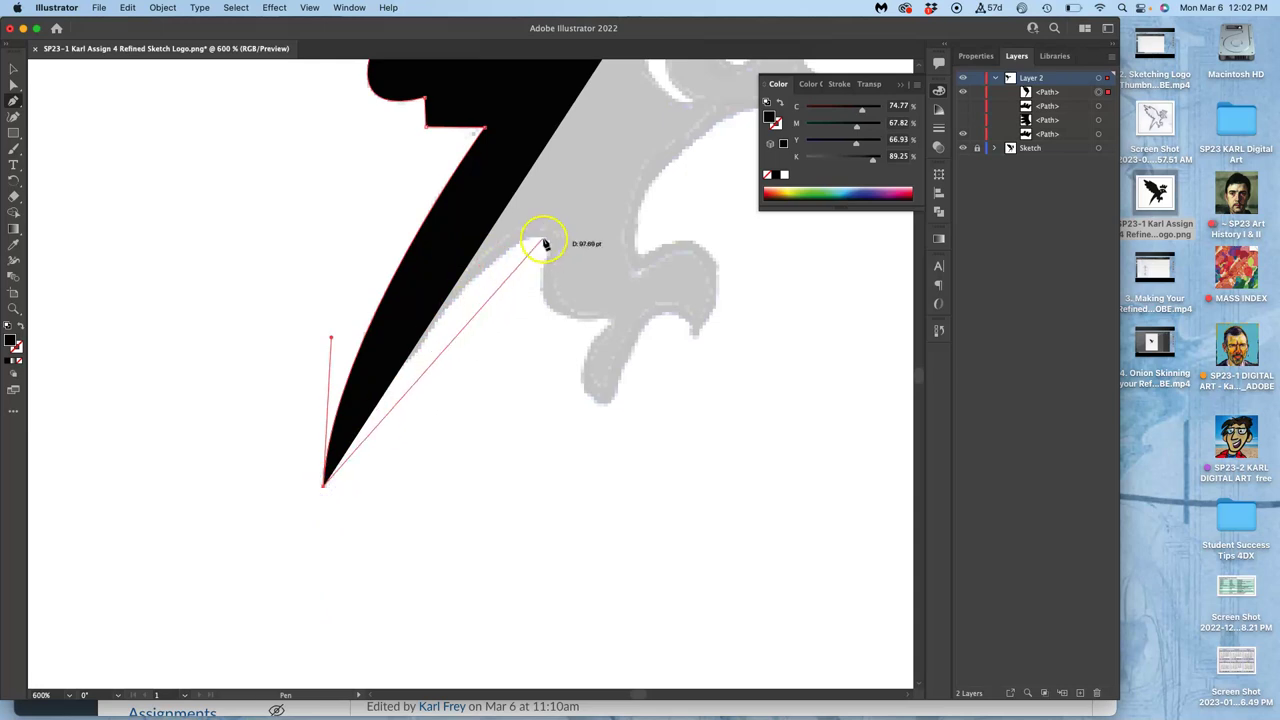
{"action": "left_click_drag", "start_coordinate": [549, 241], "coordinate": [622, 259]}
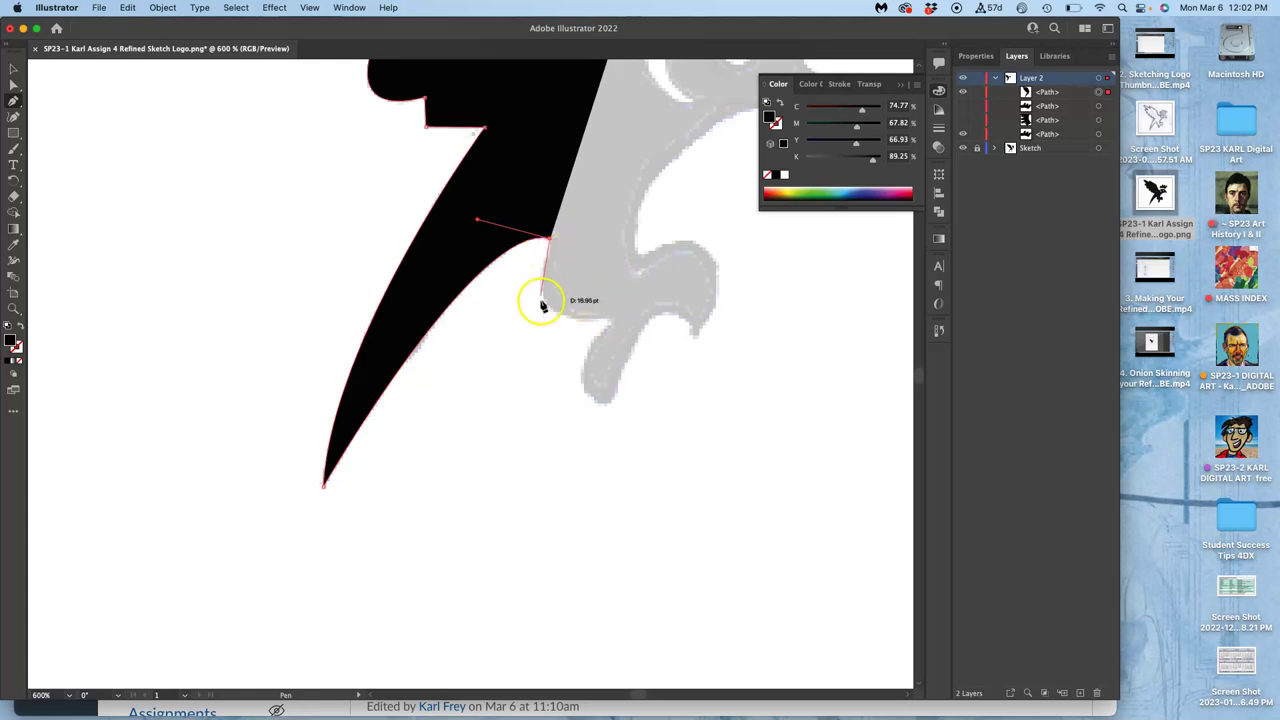
{"action": "left_click", "coordinate": [615, 322]}
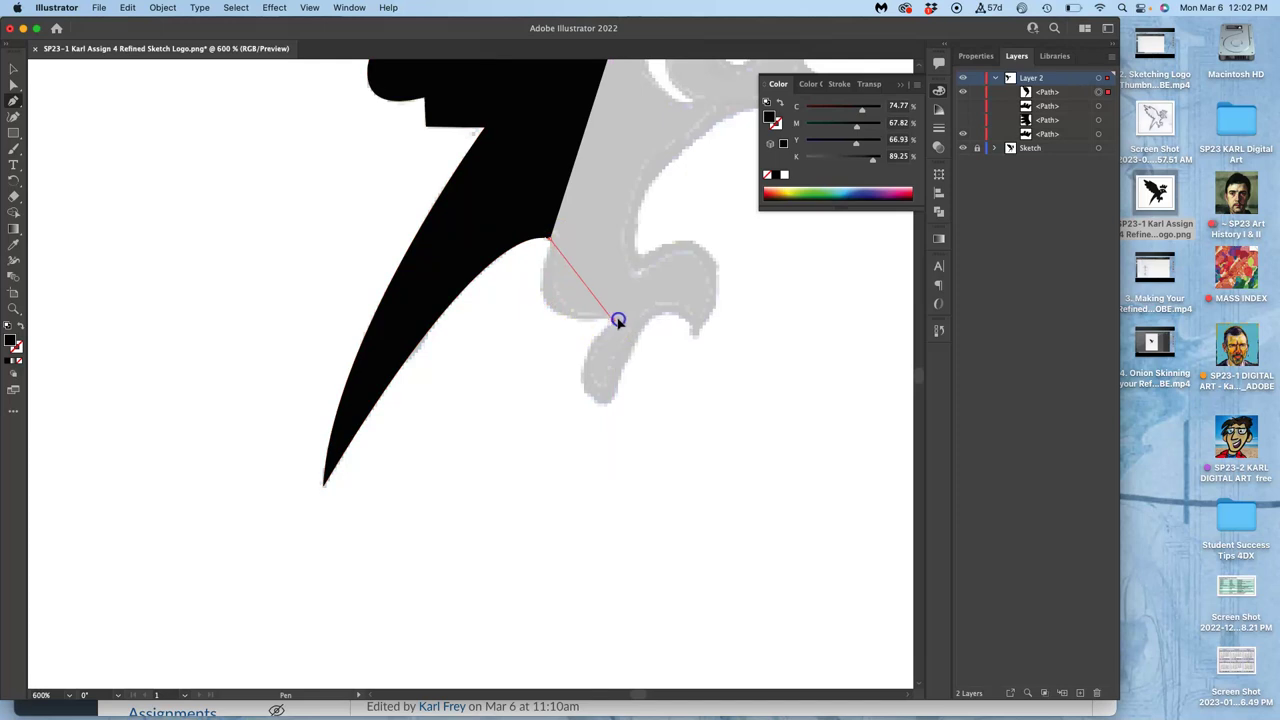
{"action": "mouse_move", "coordinate": [671, 313]}
{"action": "left_mouse_down"}
{"action": "mouse_move", "coordinate": [690, 297]}
{"action": "mouse_move", "coordinate": [716, 303]}
{"action": "mouse_move", "coordinate": [614, 320]}
{"action": "mouse_move", "coordinate": [580, 380]}
{"action": "mouse_move", "coordinate": [605, 405]}
{"action": "mouse_move", "coordinate": [590, 397]}
{"action": "left_mouse_up"}
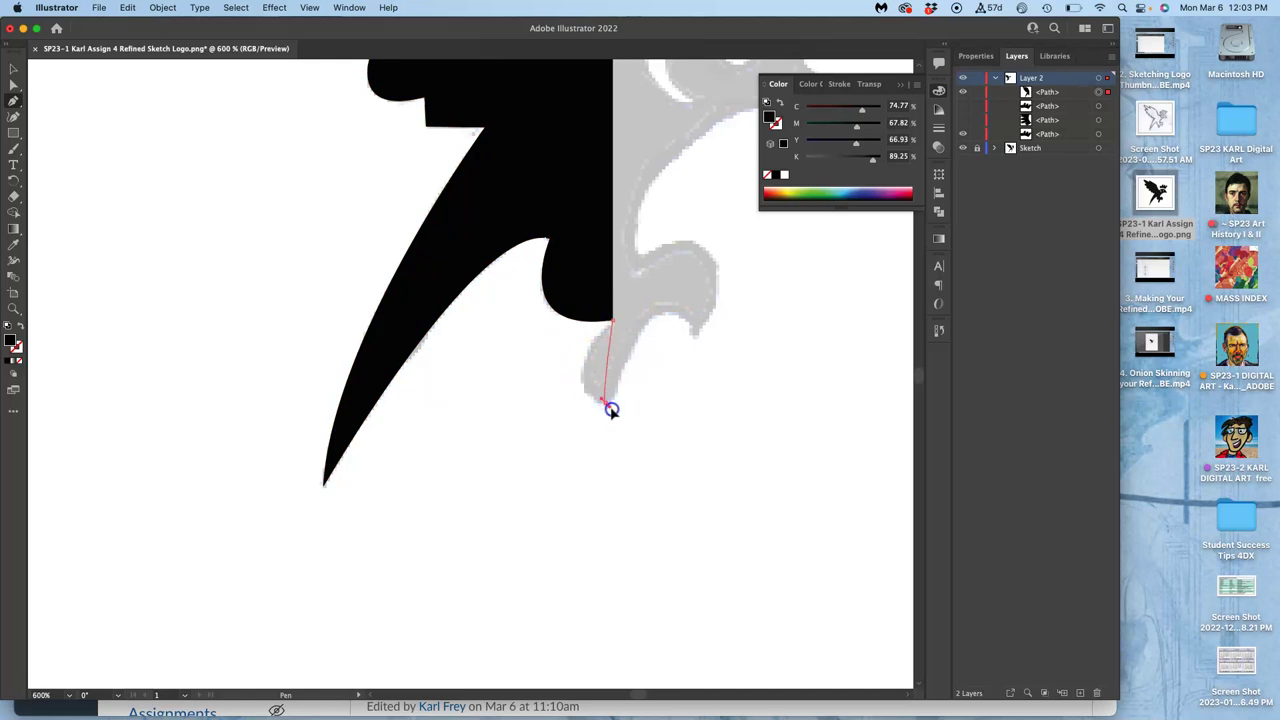
{"action": "left_click_drag", "start_coordinate": [639, 437], "coordinate": [654, 421]}
{"action": "left_click_drag", "start_coordinate": [660, 334], "coordinate": [527, 198]}
- Zoom in and shape the outline around the curled foot and its tip
{"action": "key", "text": "super+z"}
{"action": "key", "text": "super+equal"}
{"action": "key", "text": "super+equal"}
{"action": "key", "text": "super+equal"}
{"action": "scroll", "coordinate": [649, 363], "scroll_direction": "up", "scroll_amount": 5}
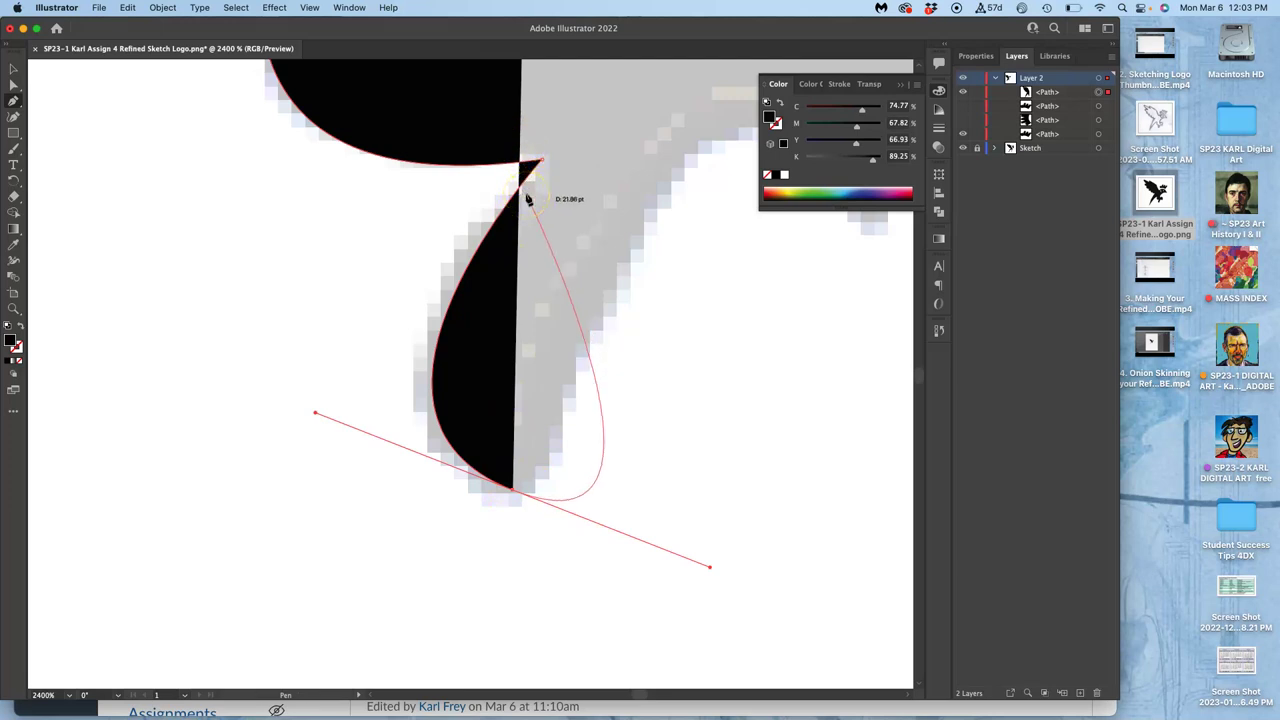
{"action": "left_click_drag", "start_coordinate": [527, 198], "coordinate": [751, 594]}
{"action": "scroll", "coordinate": [700, 592], "scroll_direction": "left", "scroll_amount": 3}
{"action": "left_click_drag", "start_coordinate": [591, 589], "coordinate": [583, 590]}
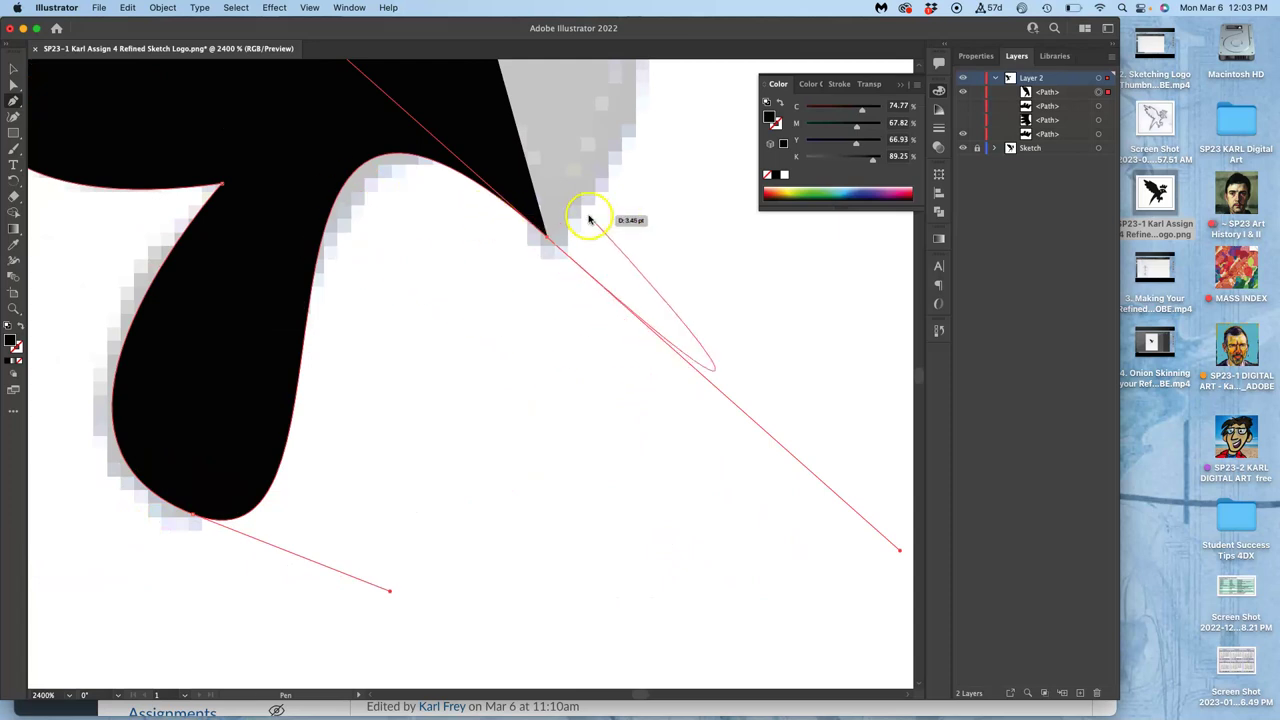
{"action": "scroll", "coordinate": [650, 165], "scroll_direction": "up", "scroll_amount": 10}
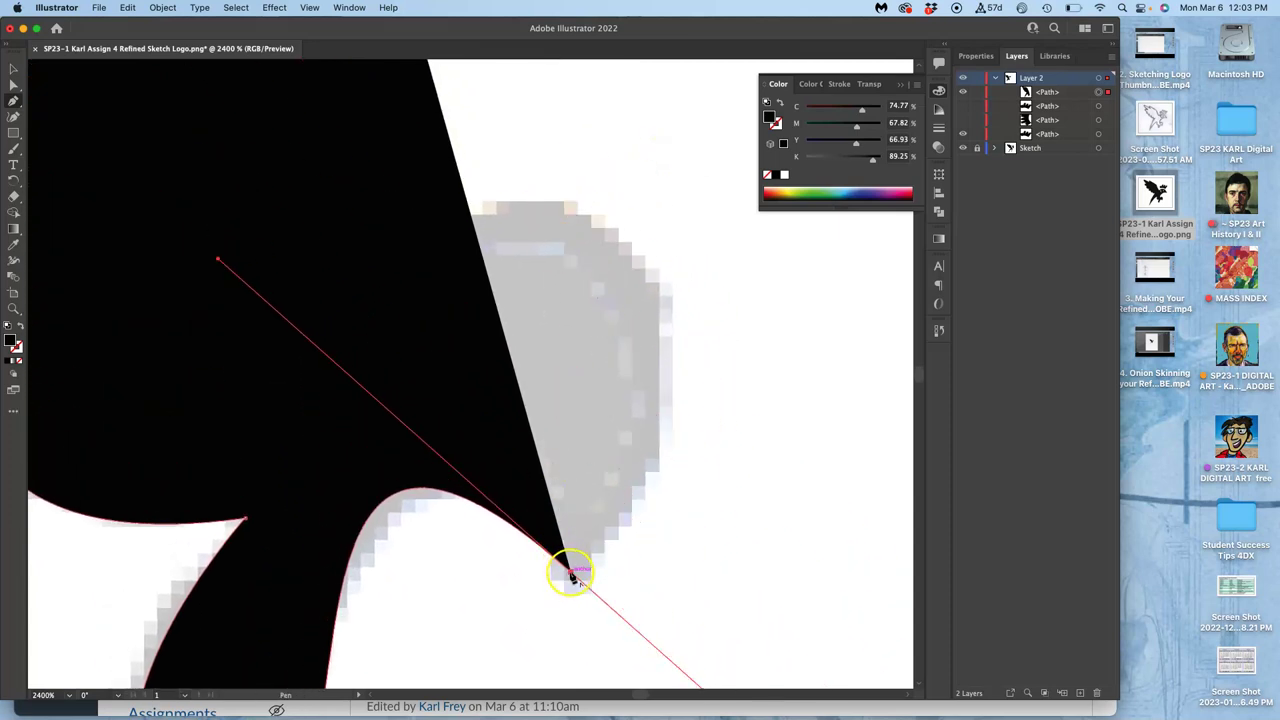
{"action": "mouse_move", "coordinate": [569, 572]}
{"action": "left_mouse_down"}
{"action": "mouse_move", "coordinate": [657, 314]}
{"action": "mouse_move", "coordinate": [649, 280]}
{"action": "mouse_move", "coordinate": [543, 214]}
{"action": "mouse_move", "coordinate": [573, 249]}
{"action": "mouse_move", "coordinate": [688, 308]}
{"action": "mouse_move", "coordinate": [682, 362]}
{"action": "mouse_move", "coordinate": [160, 323]}
{"action": "mouse_move", "coordinate": [15, 345]}
{"action": "left_mouse_up"}
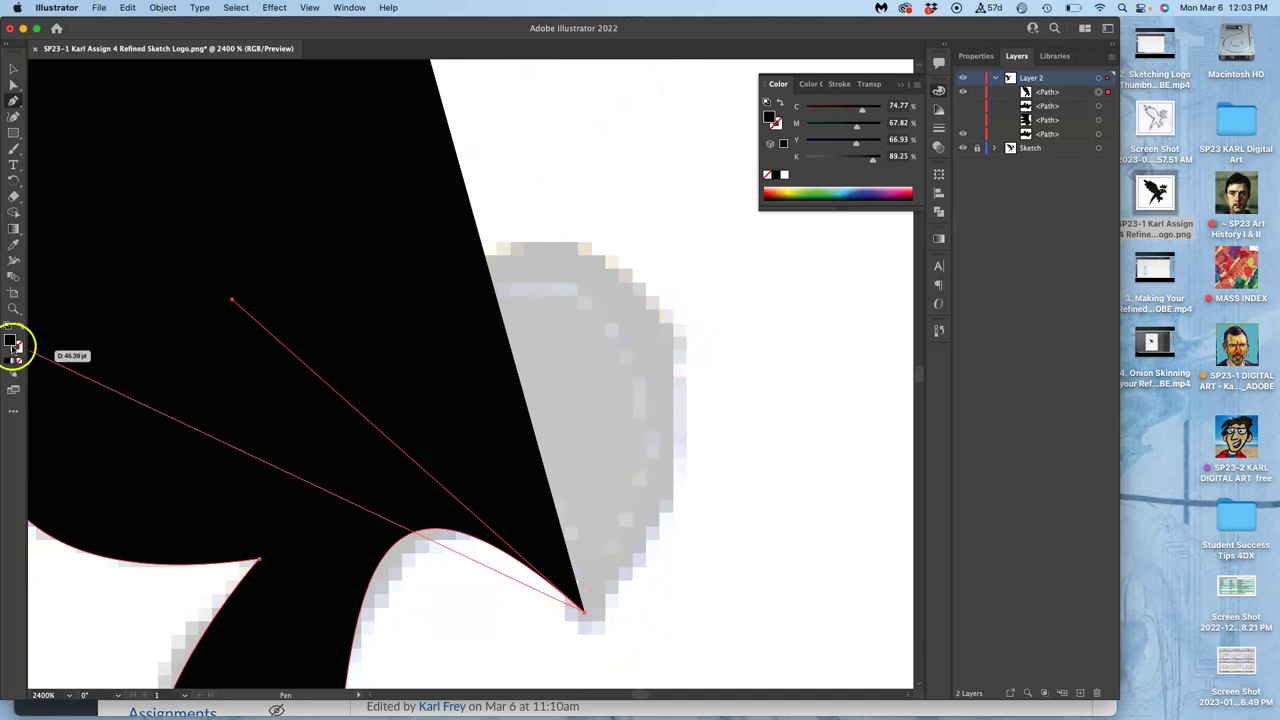
{"action": "left_click_drag", "start_coordinate": [16, 292], "coordinate": [14, 88]}
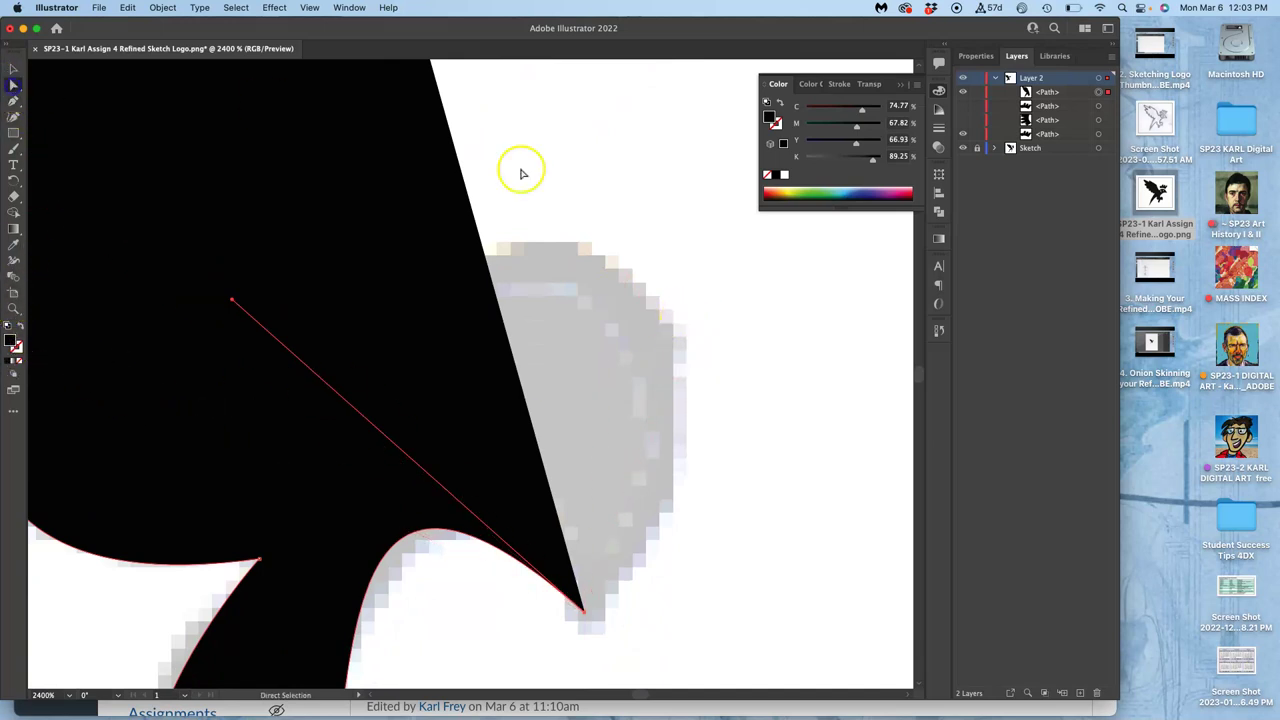
- Select the traced bird outline, swap its fill and stroke, and delete it
{"action": "left_click", "coordinate": [657, 223], "text": "super"}
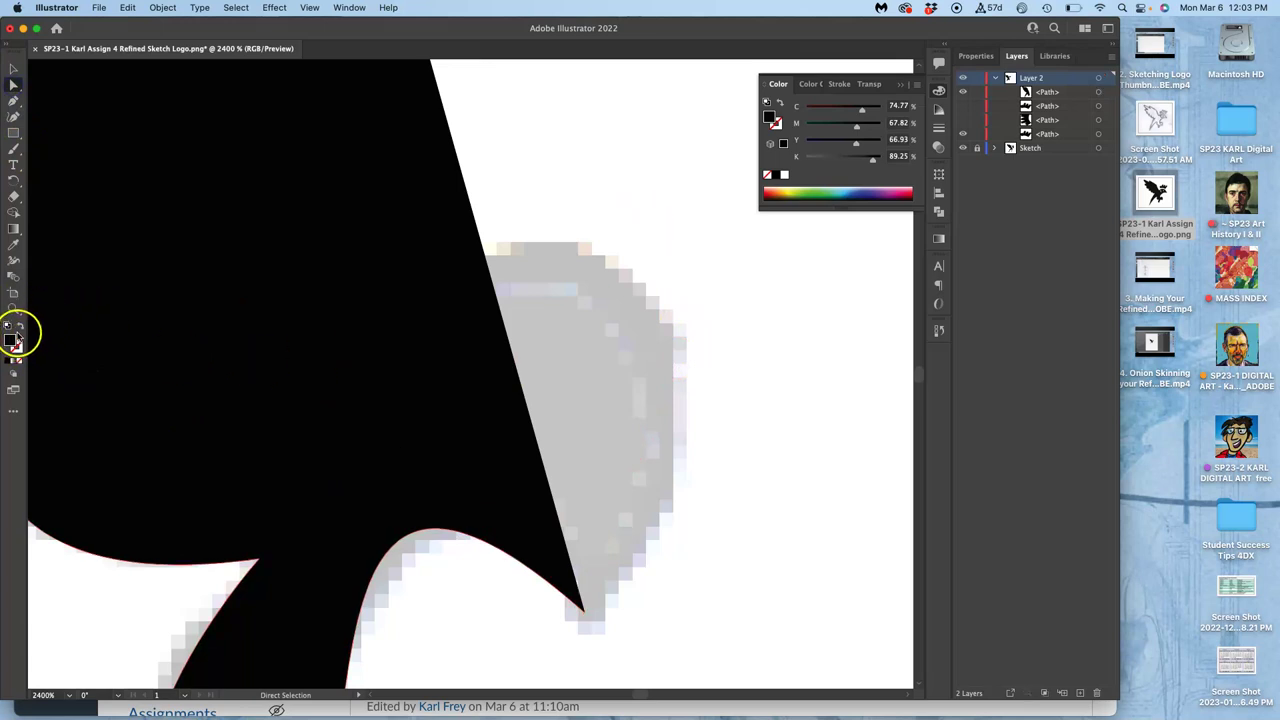
{"action": "left_click", "coordinate": [20, 329]}
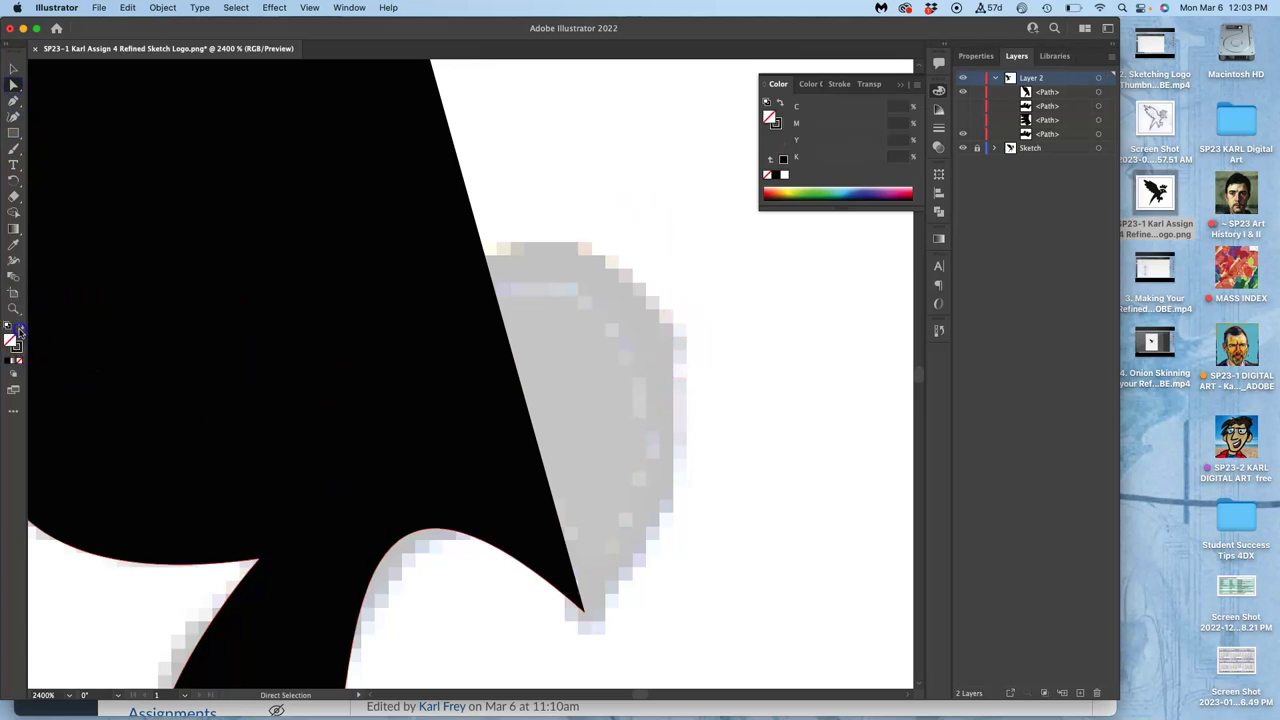
{"action": "left_click", "coordinate": [20, 329]}
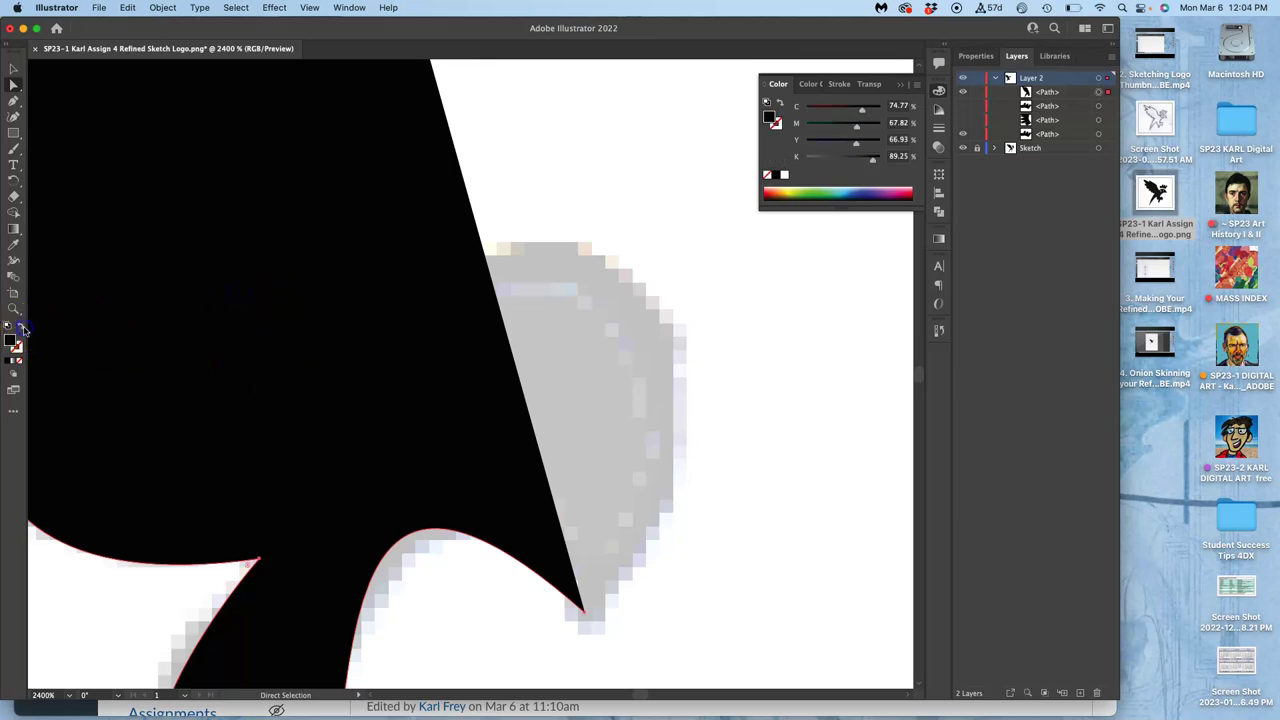
{"action": "left_click", "coordinate": [13, 67]}
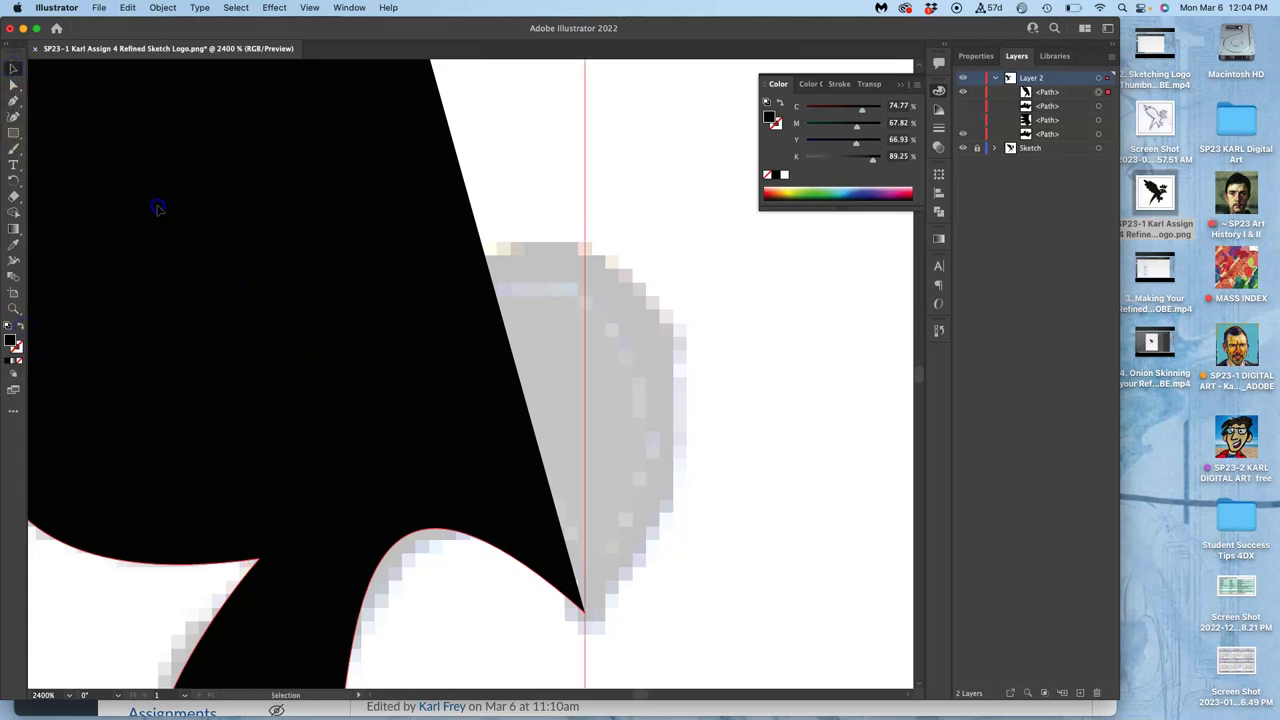
{"action": "left_click", "coordinate": [20, 325]}
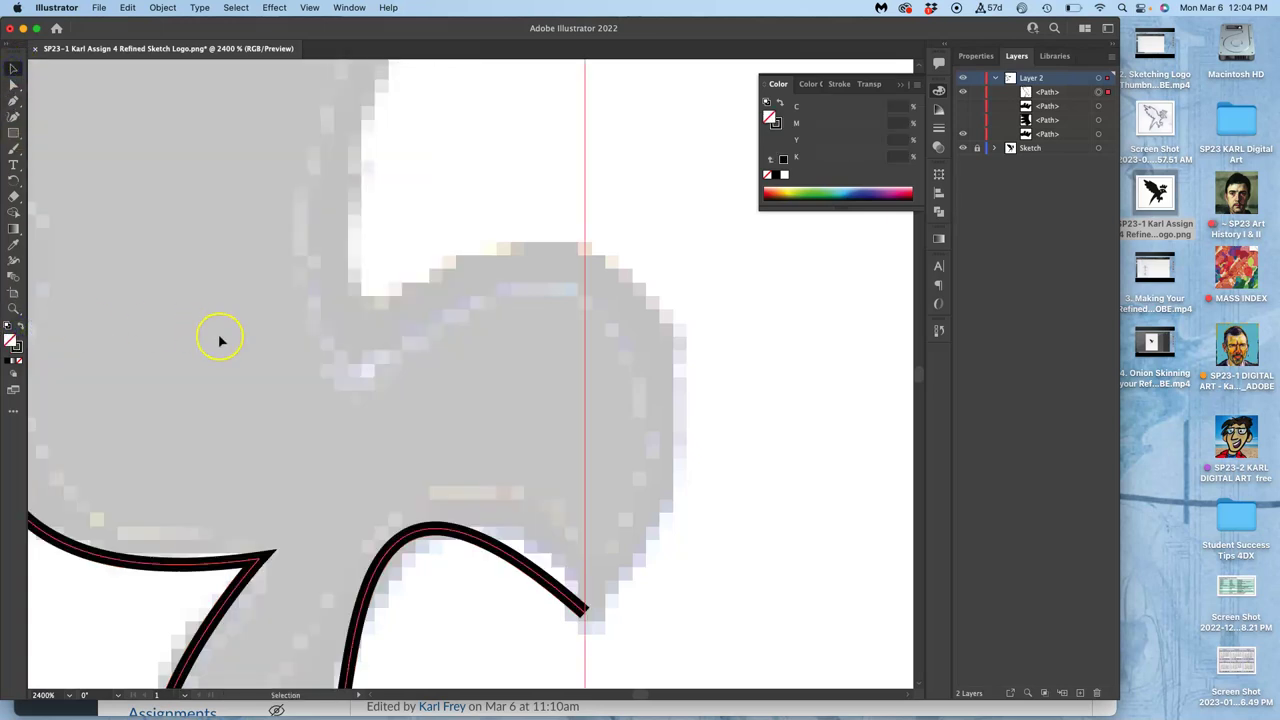
{"action": "key", "text": "super+minus"}
{"action": "key", "text": "super+minus"}
{"action": "key", "text": "super+minus"}
{"action": "key", "text": "super+minus"}
{"action": "key", "text": "super+minus"}
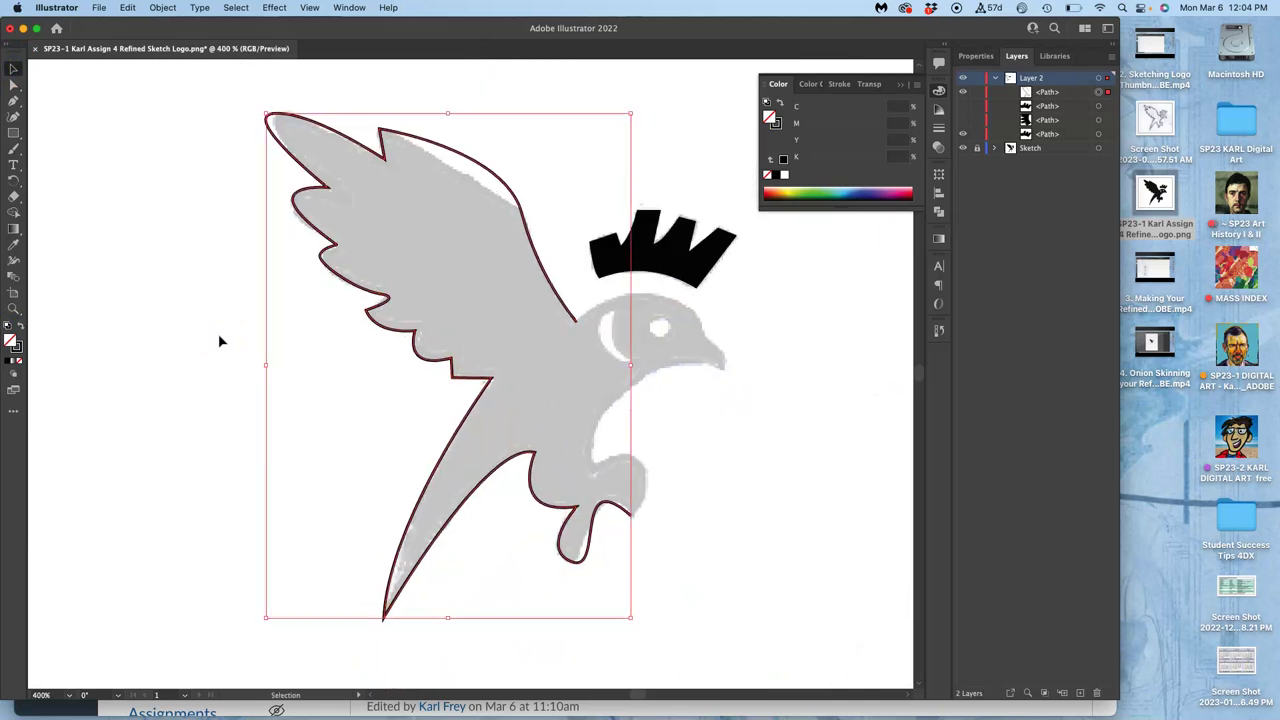
{"action": "scroll", "coordinate": [221, 341], "scroll_direction": "down", "scroll_amount": 1}
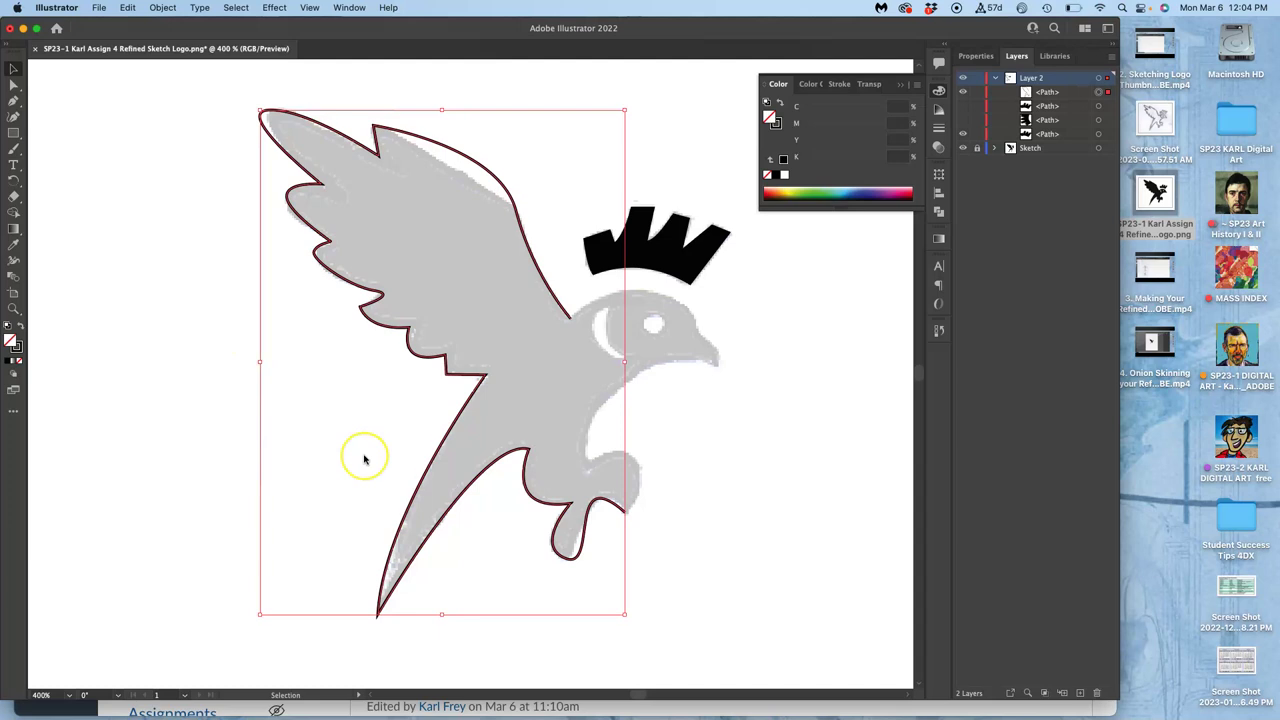
{"action": "scroll", "coordinate": [364, 459], "scroll_direction": "right", "scroll_amount": 5}
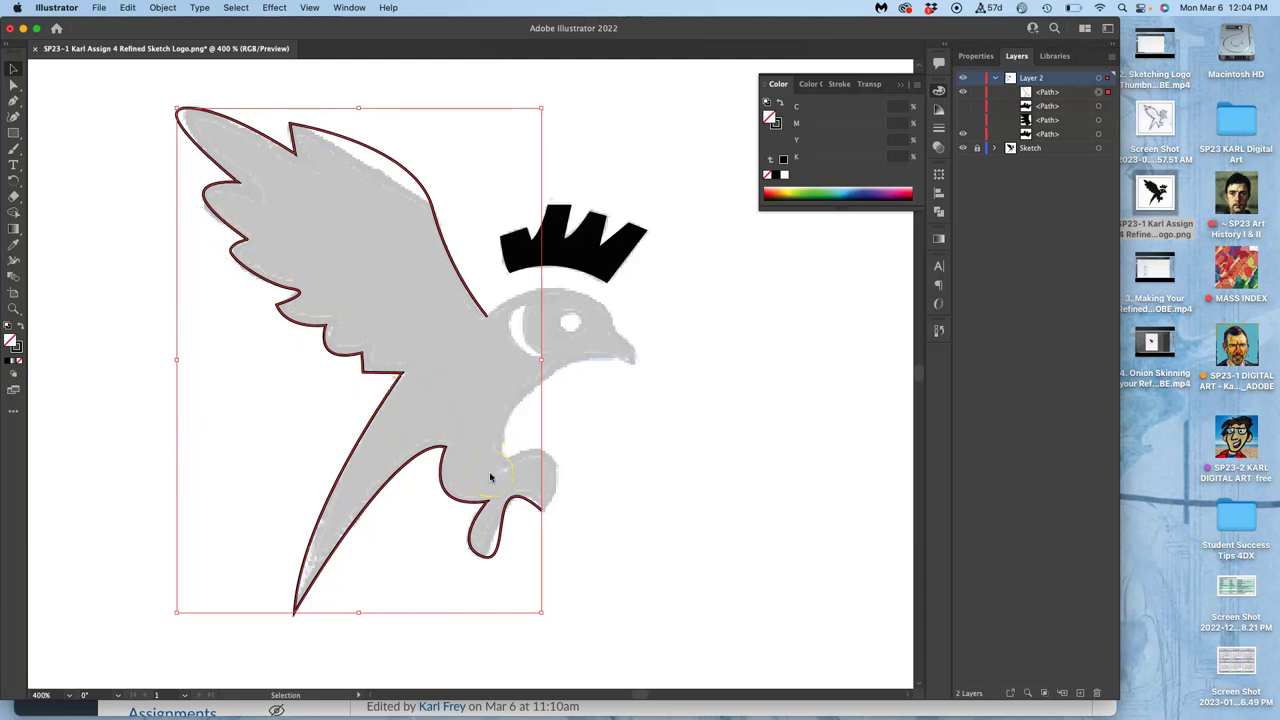
{"action": "key", "text": "Delete"}
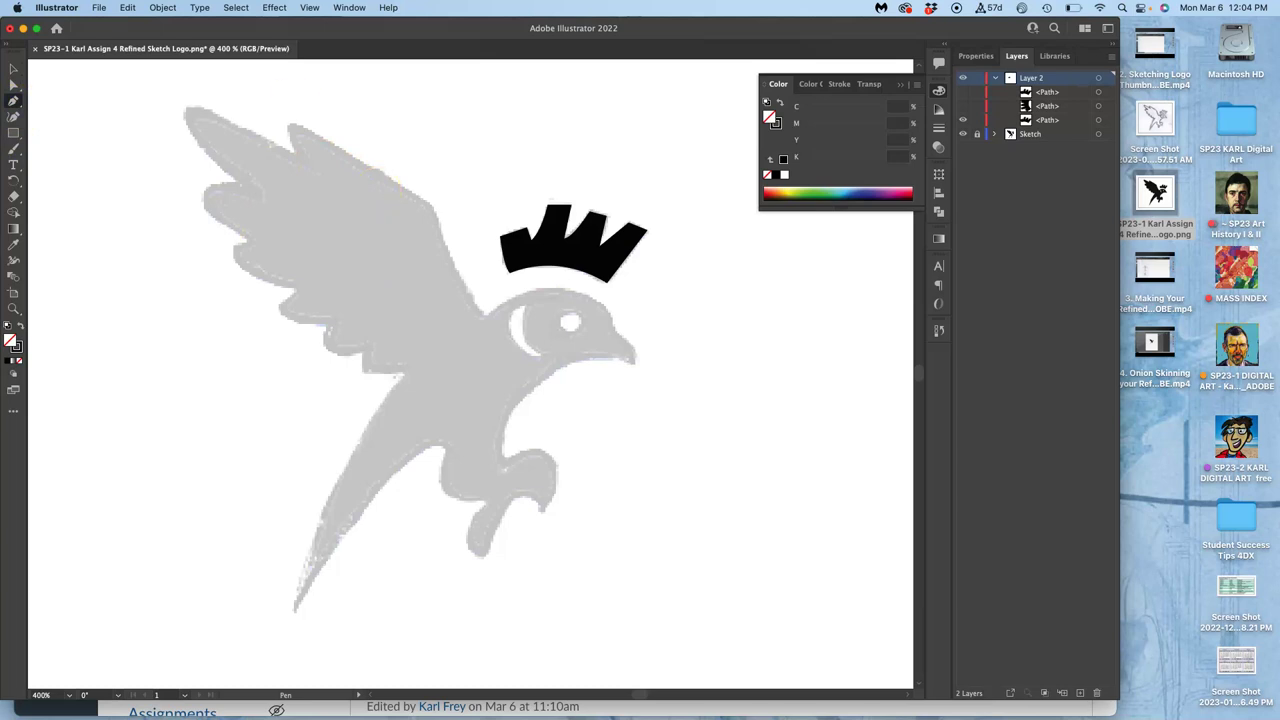
- Undo Clear to restore the outline and resume it from its open end with a sharp turn
{"action": "left_click", "coordinate": [127, 7]}
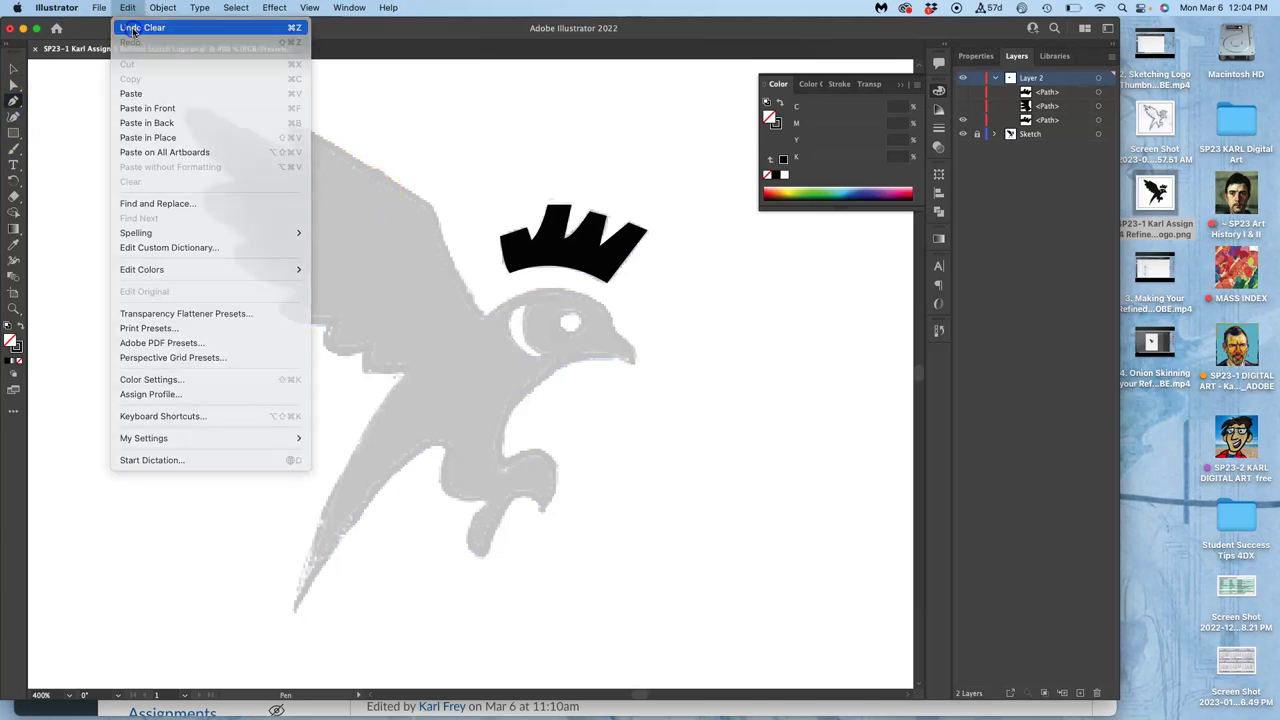
{"action": "left_click", "coordinate": [133, 28]}
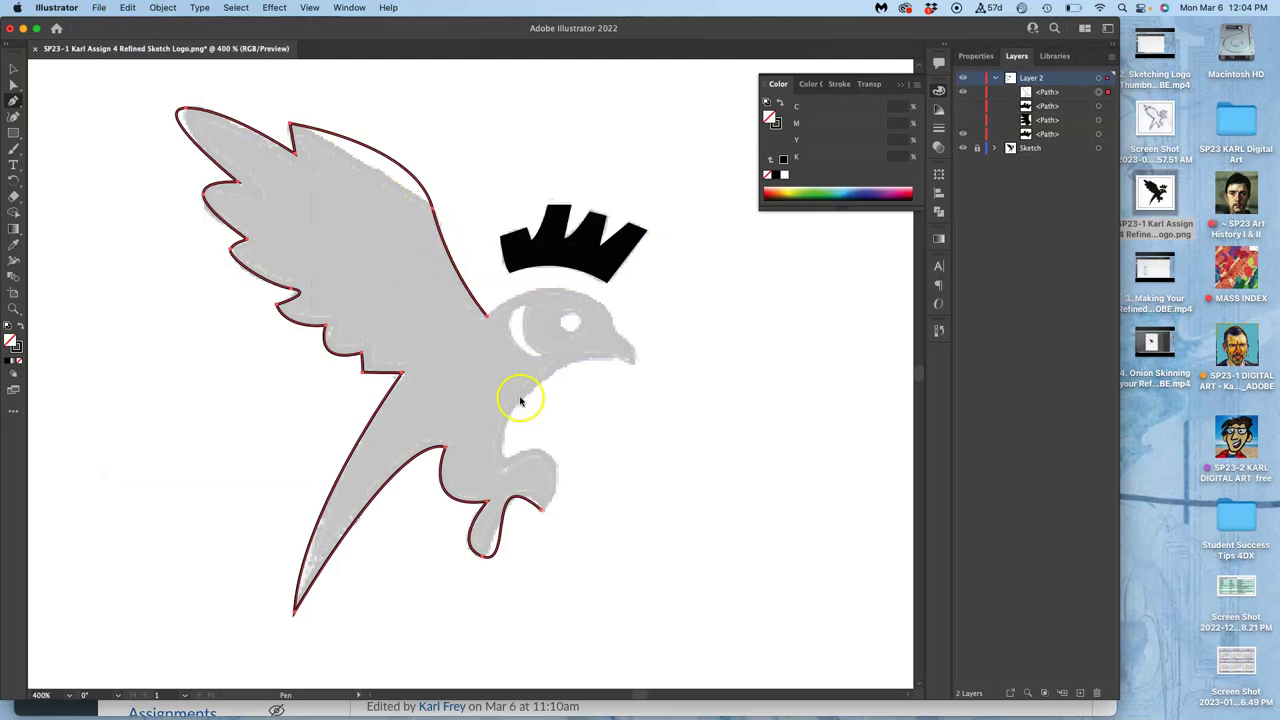
{"action": "left_click", "coordinate": [543, 510]}
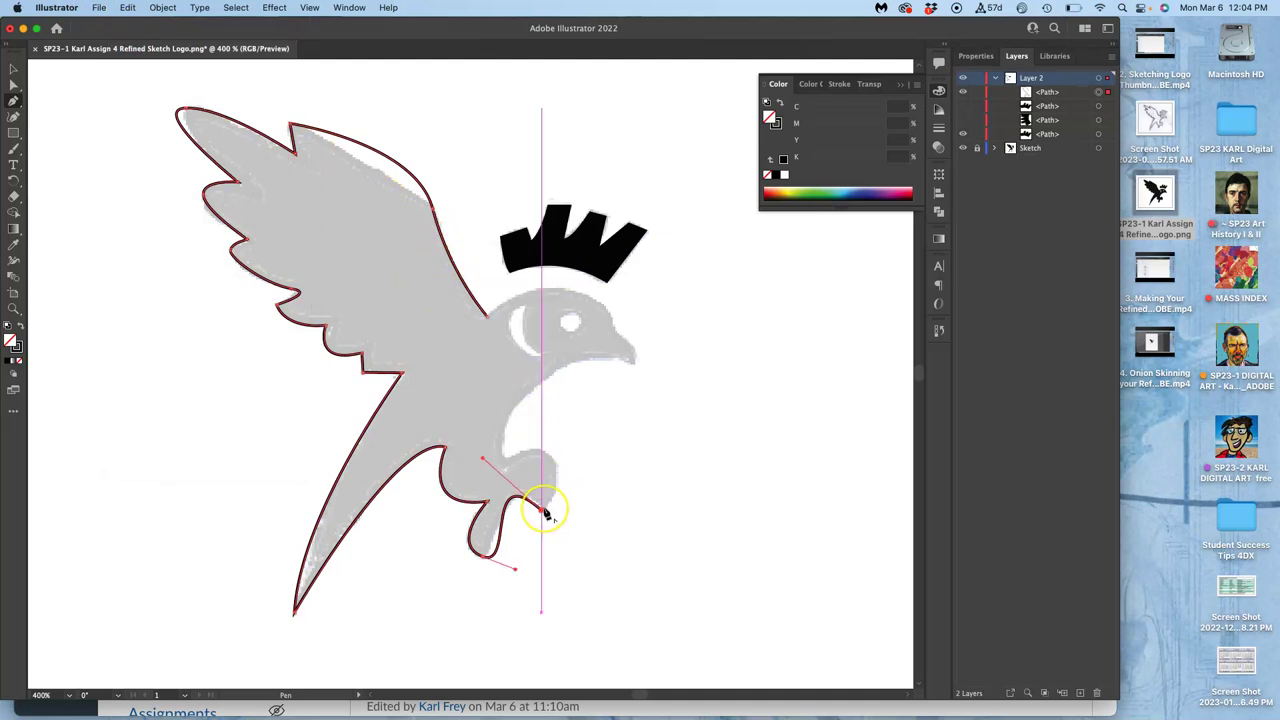
{"action": "left_click_drag", "start_coordinate": [545, 512], "coordinate": [419, 489]}
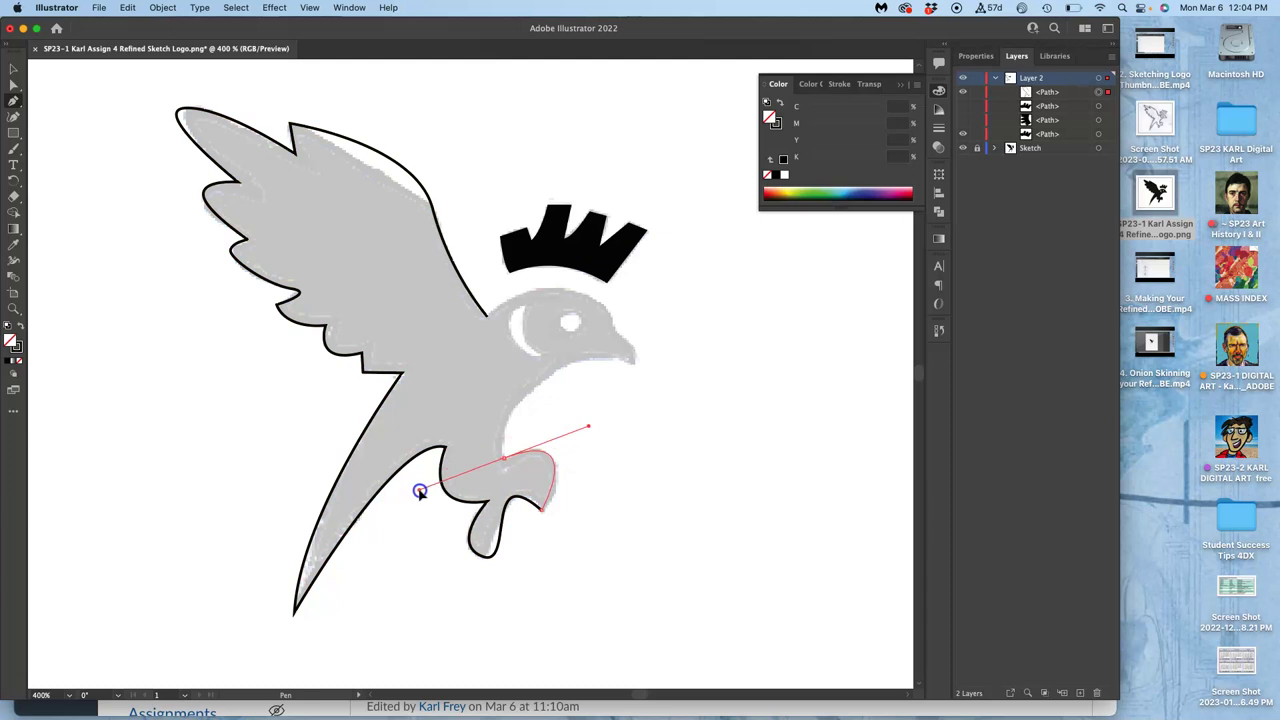
{"action": "left_click", "coordinate": [503, 459]}
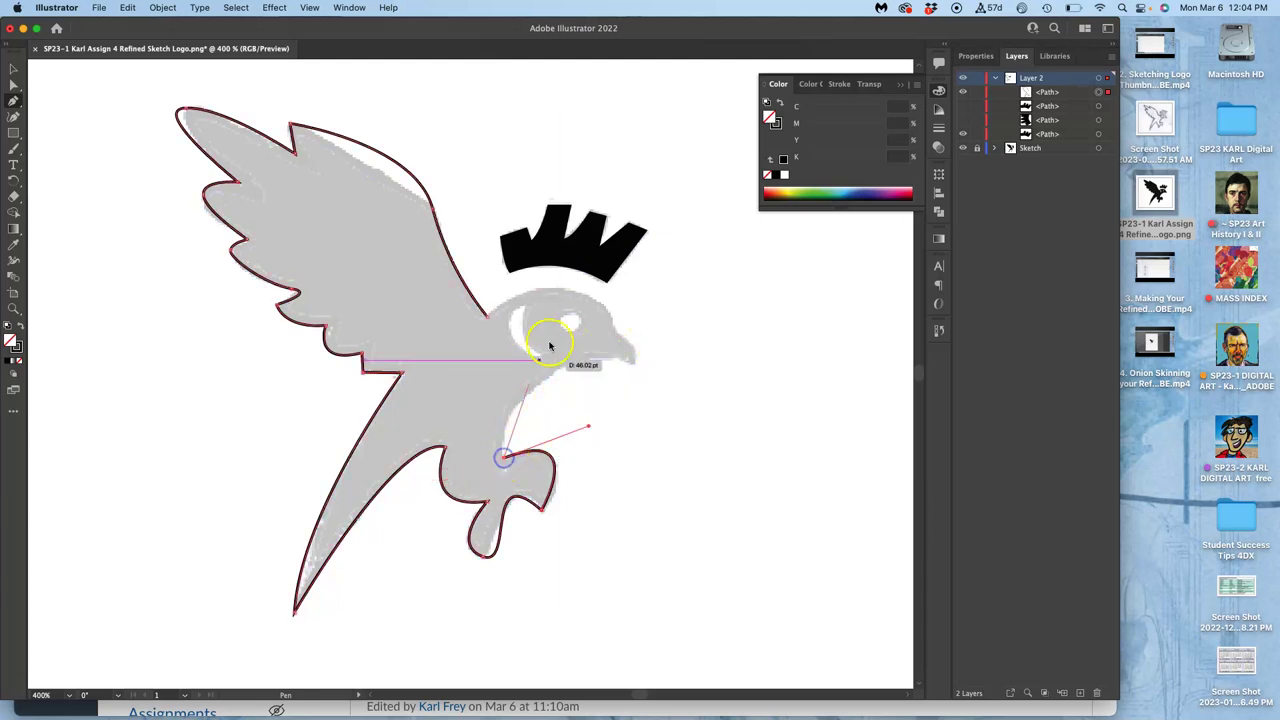
- Trace up the chest to the beak tip, across the beak top, and over the head
{"action": "left_click_drag", "start_coordinate": [632, 366], "coordinate": [771, 388]}
{"action": "left_click", "coordinate": [633, 366]}
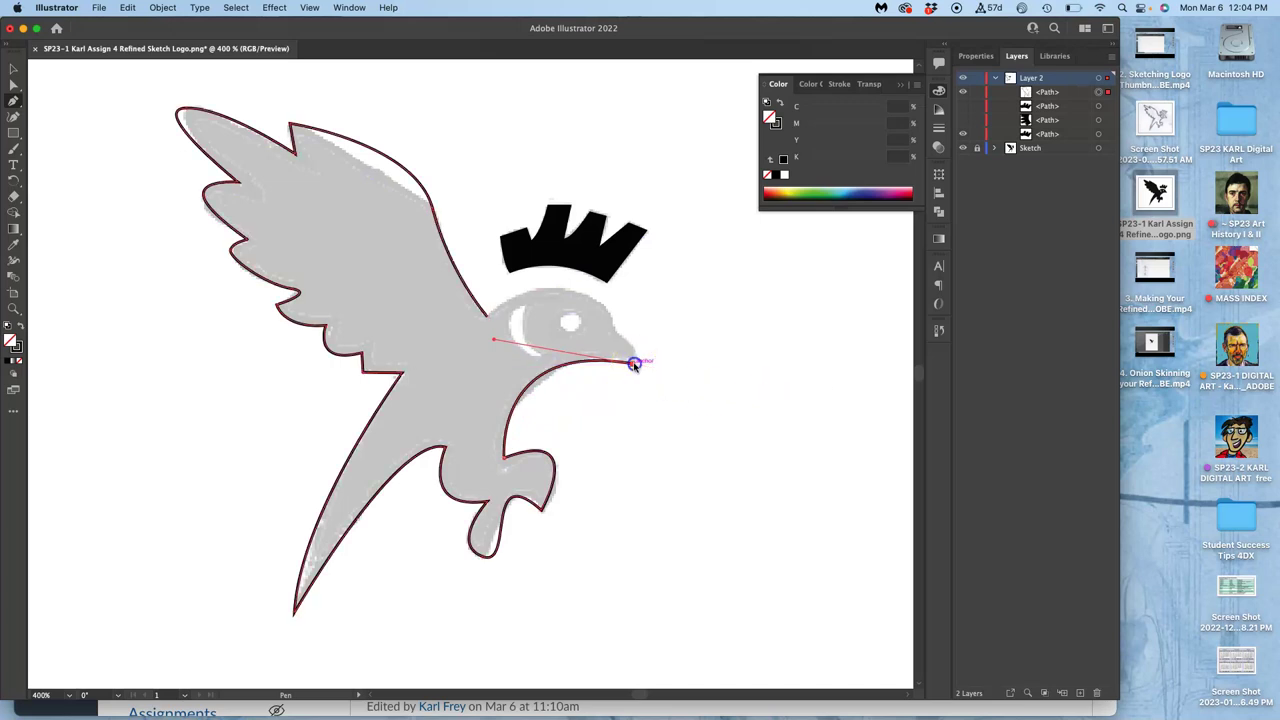
{"action": "left_click", "coordinate": [613, 330]}
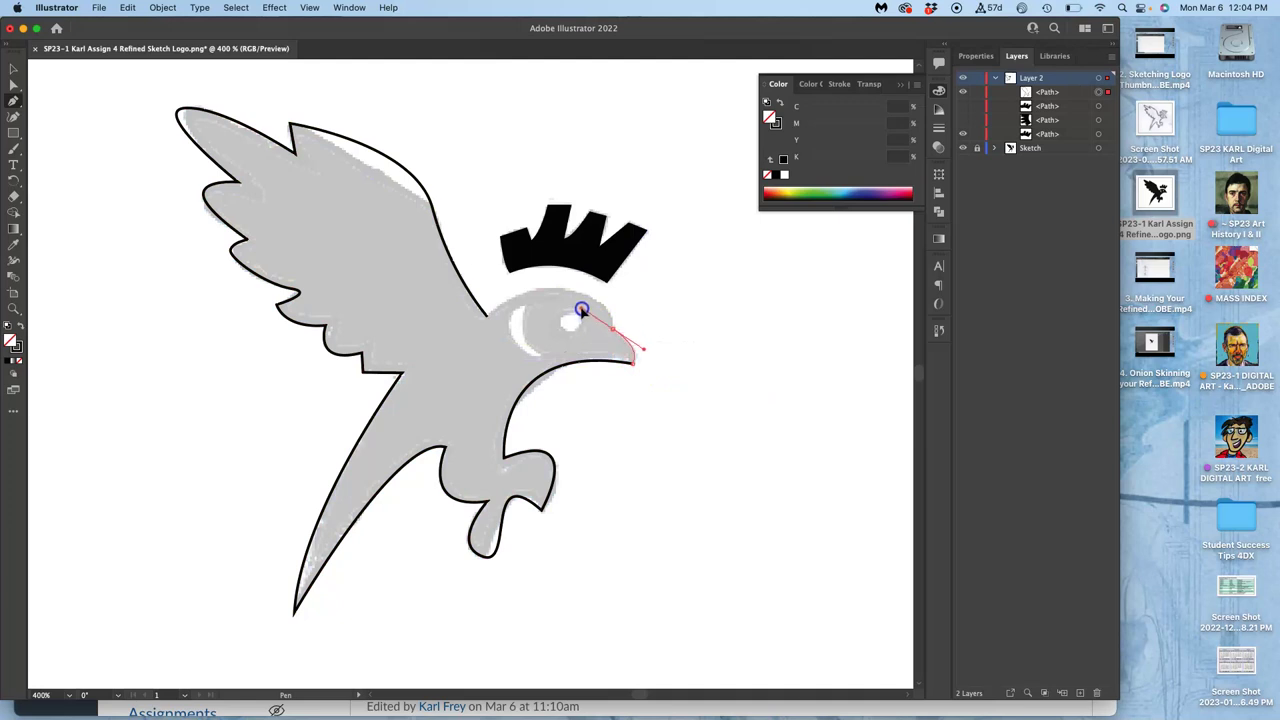
{"action": "left_click_drag", "start_coordinate": [582, 308], "coordinate": [588, 316]}
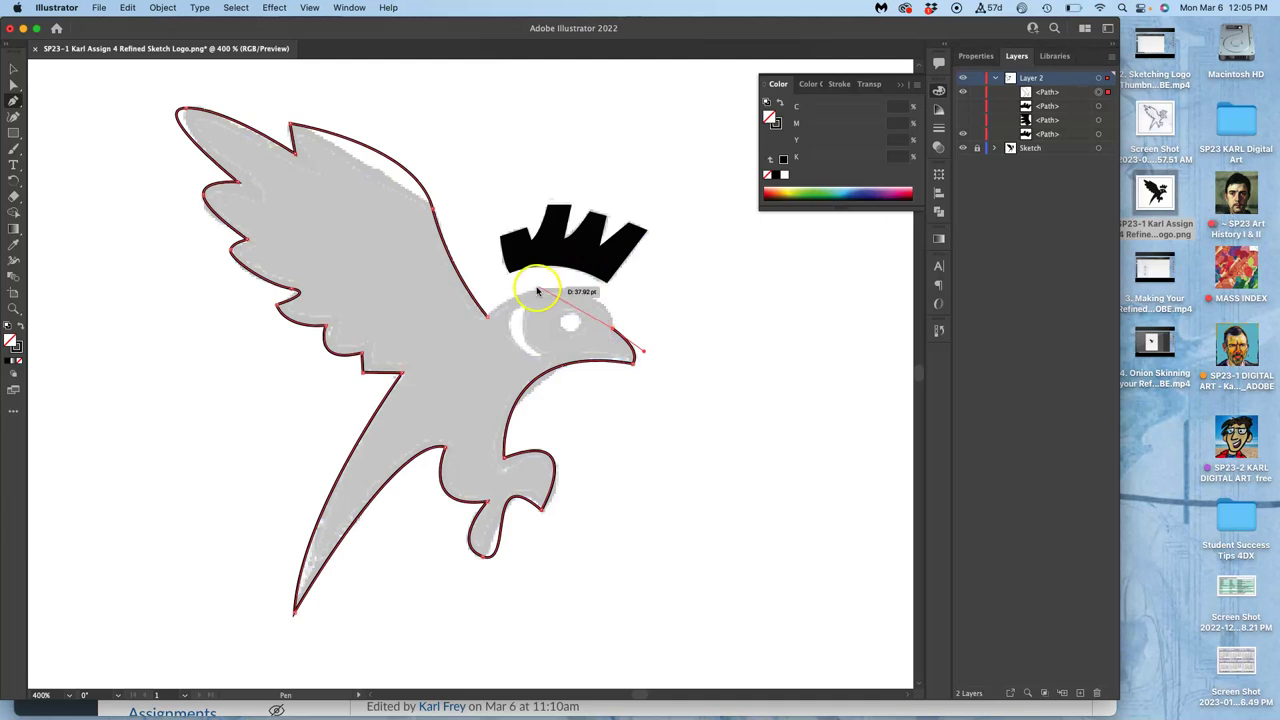
{"action": "left_click", "coordinate": [498, 314]}
{"action": "left_click_drag", "start_coordinate": [489, 318], "coordinate": [388, 387]}
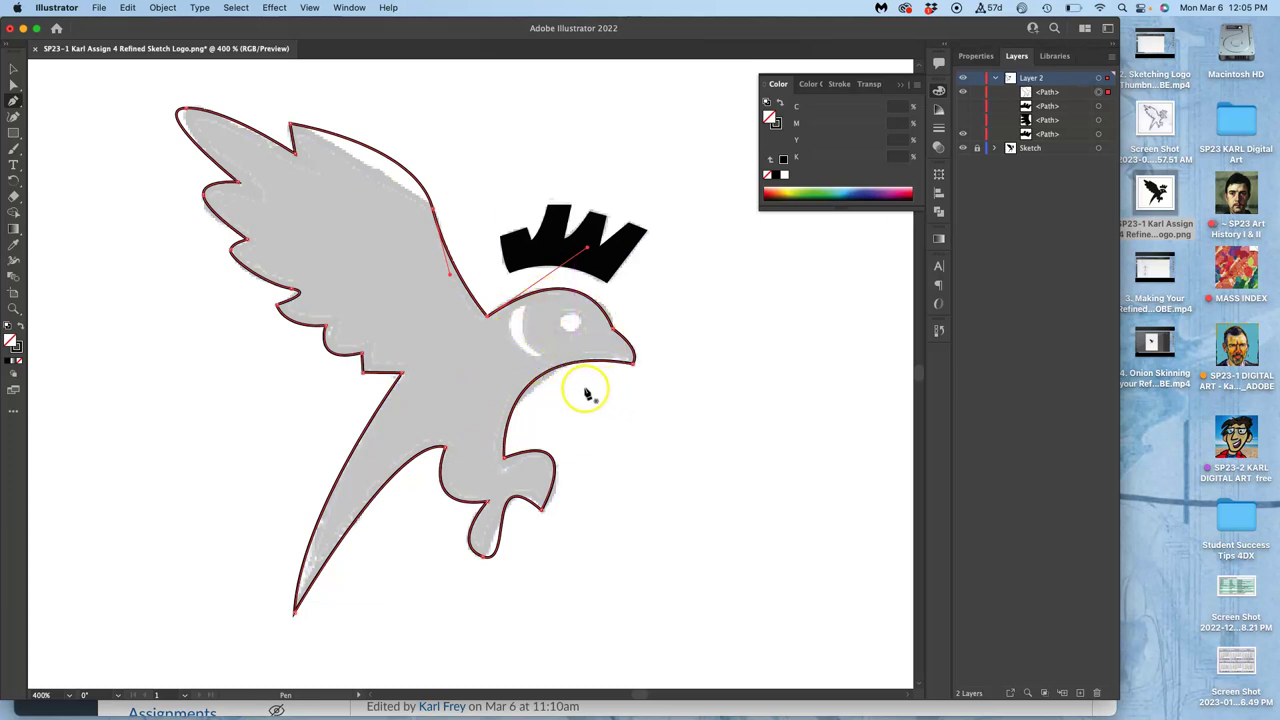
- Zoom in and add a Pen anchor on the throat curve just below the beak
{"action": "key", "text": "super+equal"}
{"action": "key", "text": "super+equal"}
{"action": "key", "text": "super+equal"}
{"action": "scroll", "coordinate": [587, 385], "scroll_direction": "down", "scroll_amount": 5}
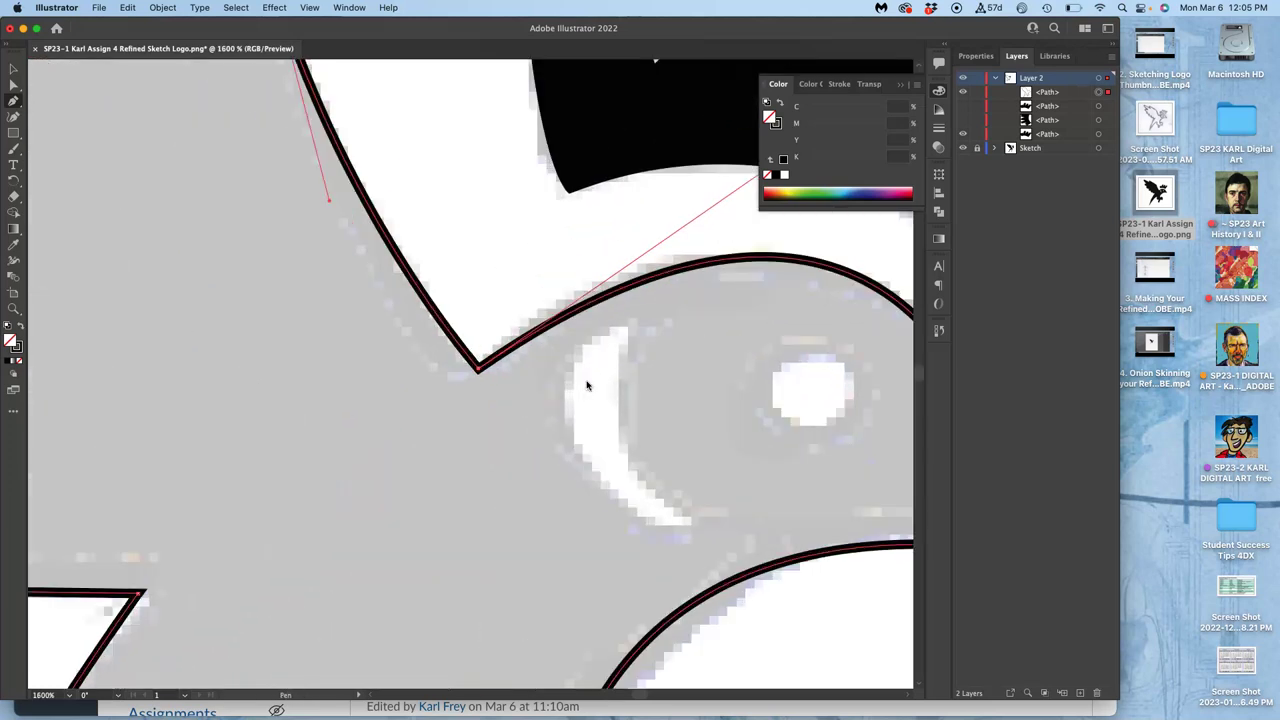
{"action": "key", "text": "super+equal"}
{"action": "left_click", "coordinate": [572, 354]}
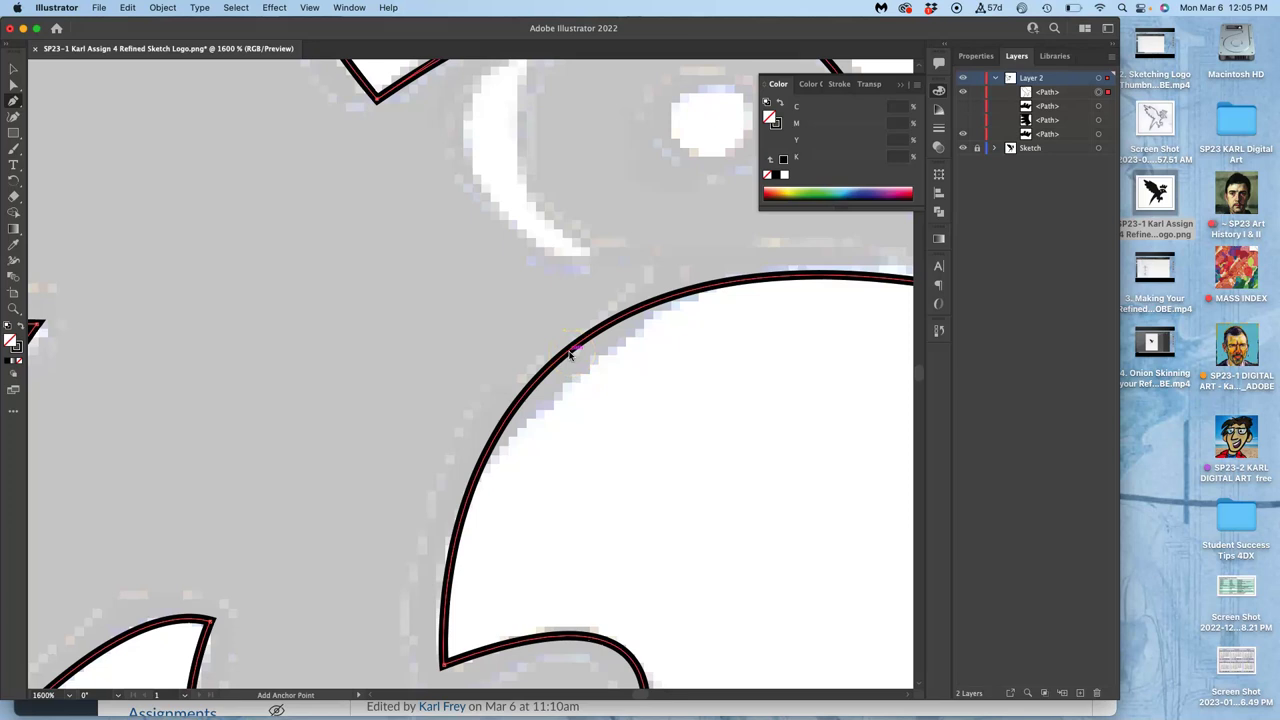
{"action": "left_click", "coordinate": [572, 354]}
{"action": "mouse_move", "coordinate": [570, 352]}
{"action": "left_mouse_down"}
{"action": "mouse_move", "coordinate": [623, 286]}
{"action": "mouse_move", "coordinate": [585, 350]}
{"action": "left_mouse_up"}
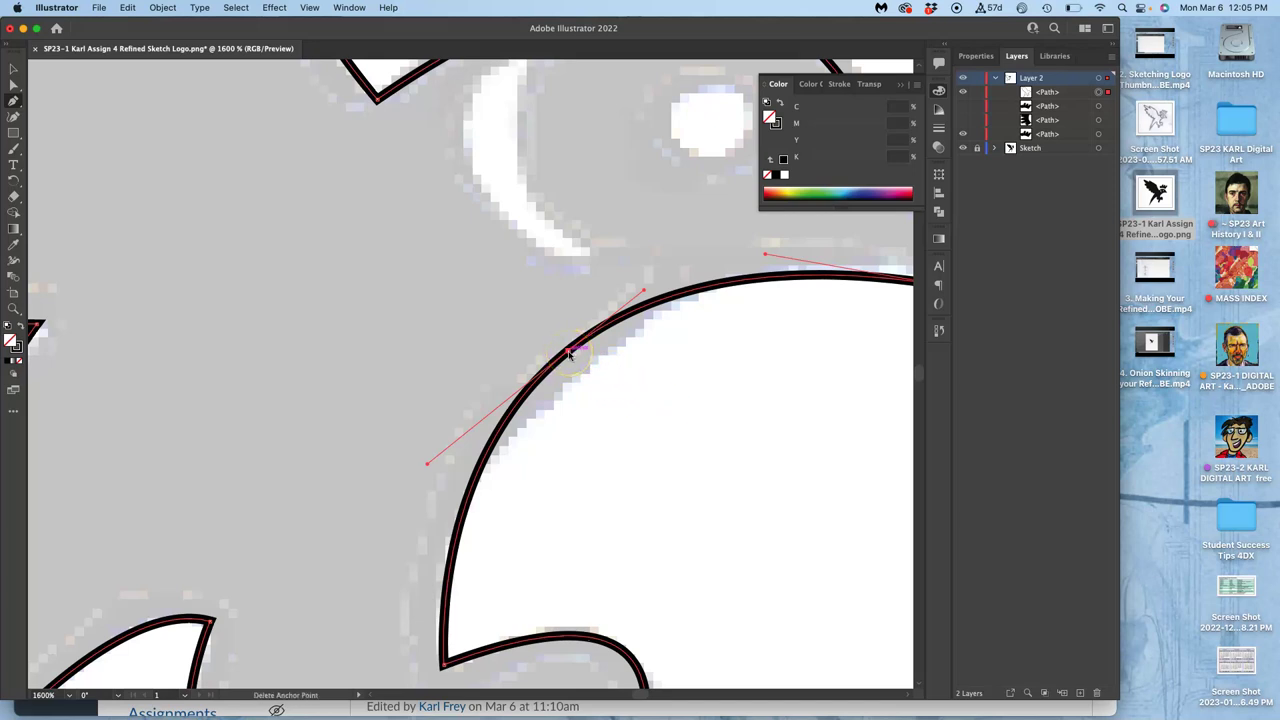
{"action": "left_click", "coordinate": [569, 352]}
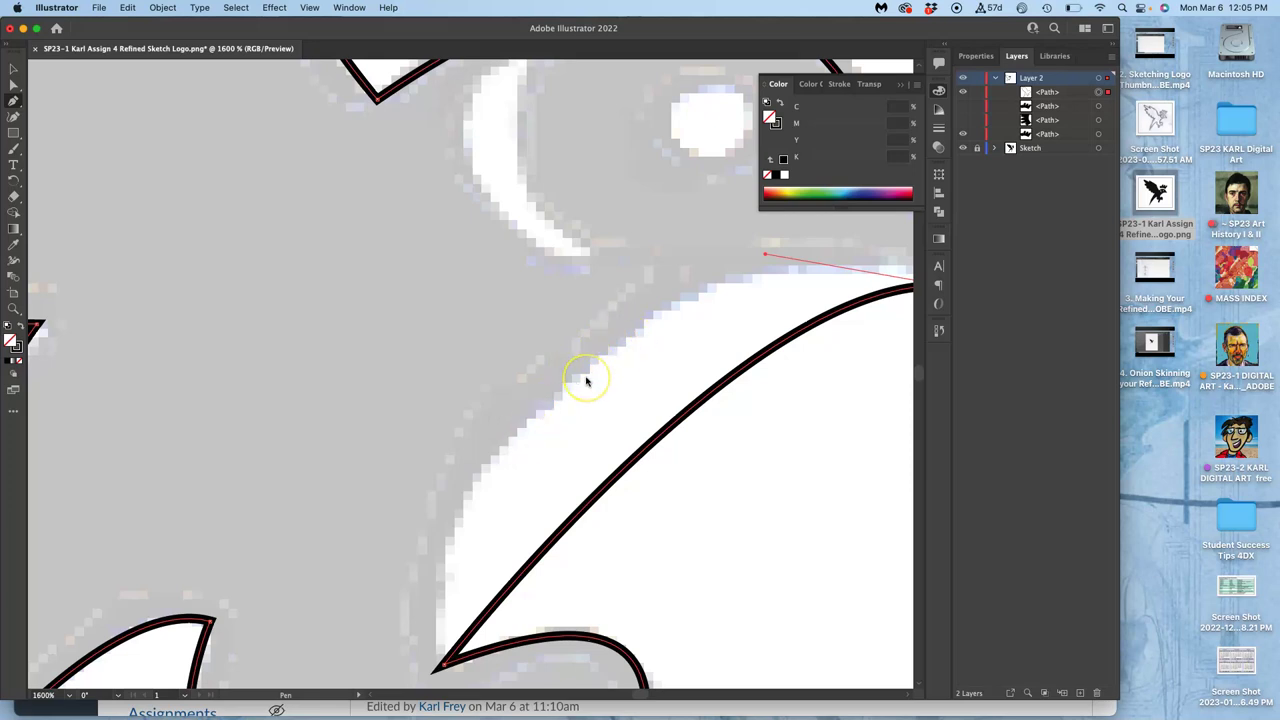
{"action": "key", "text": "super+z"}
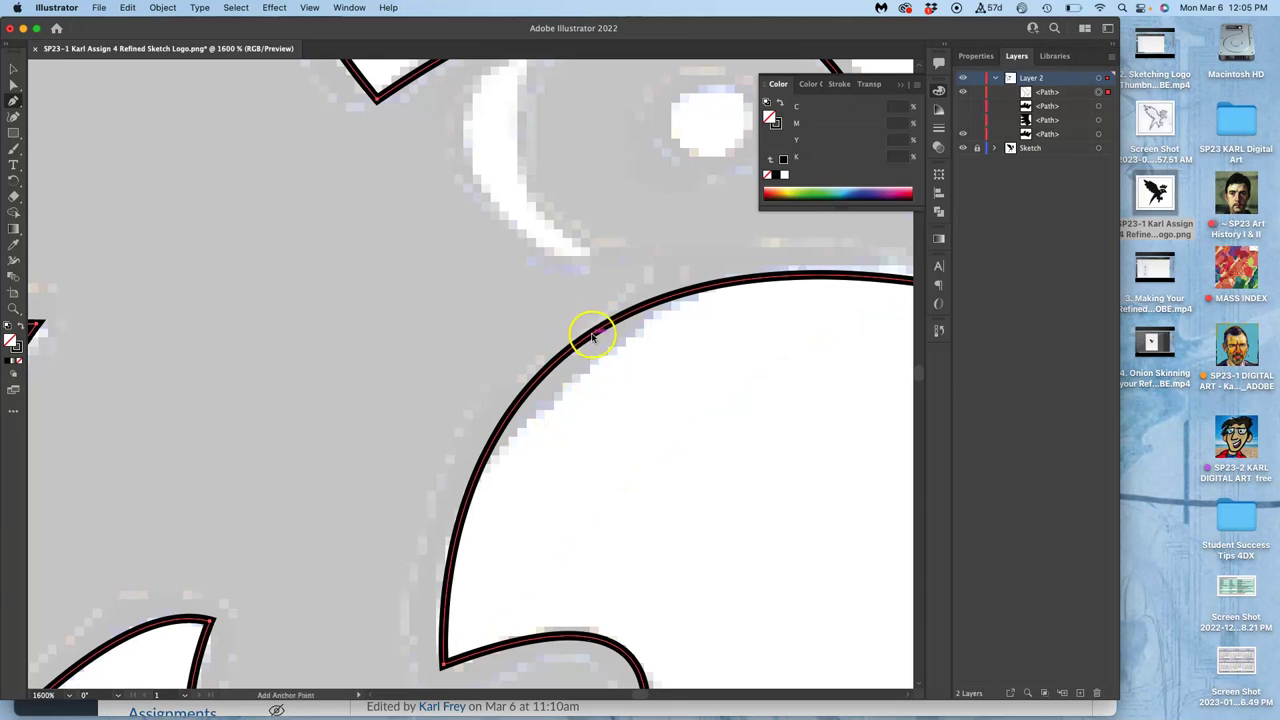
{"action": "scroll", "coordinate": [593, 330], "scroll_direction": "down", "scroll_amount": 5}
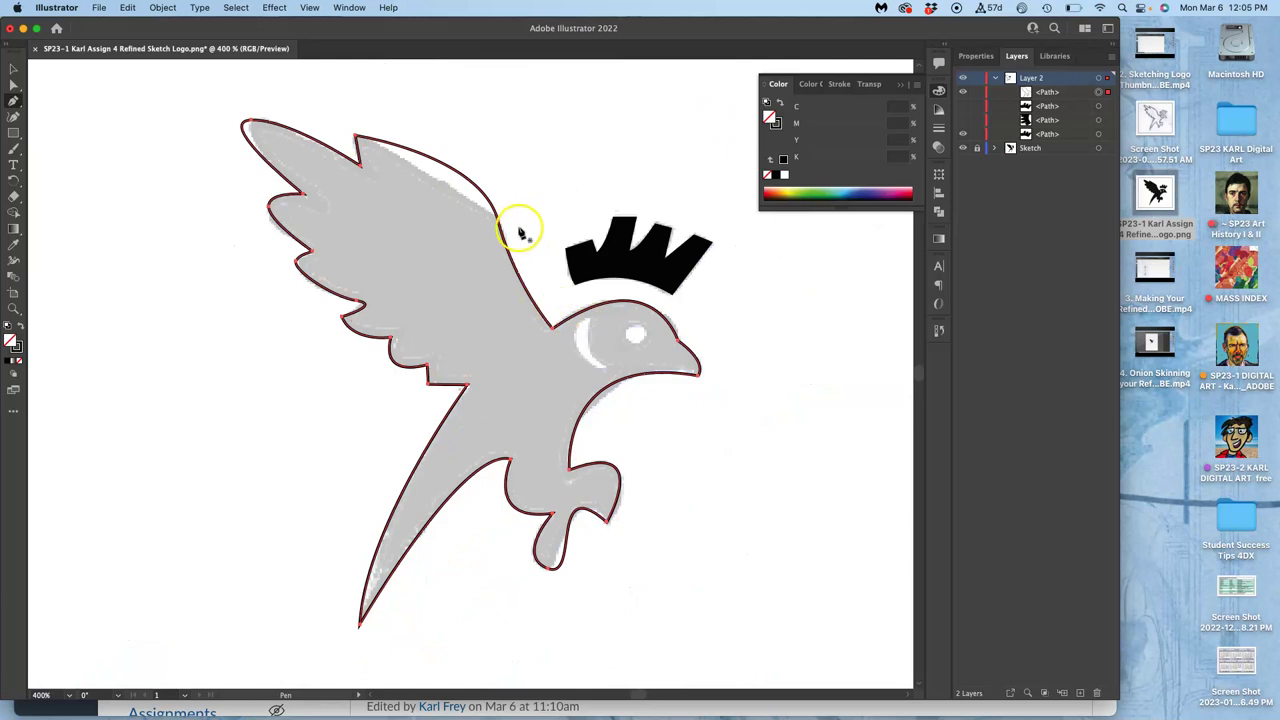
- Convert the wing's top anchor into a corner with the Anchor Point tool and reshape its handles
{"action": "scroll", "coordinate": [514, 229], "scroll_direction": "up", "scroll_amount": 2}
{"action": "scroll", "coordinate": [514, 222], "scroll_direction": "up", "scroll_amount": 5}
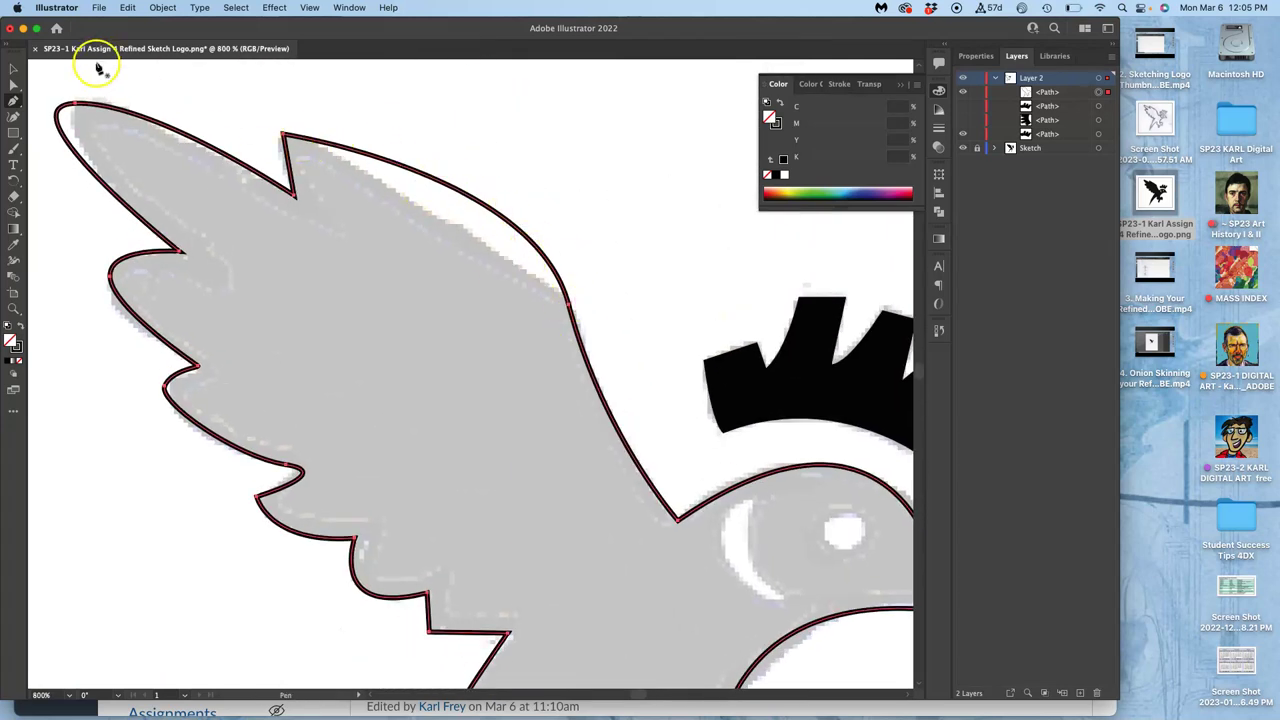
{"action": "left_click_drag", "start_coordinate": [14, 98], "coordinate": [61, 120]}
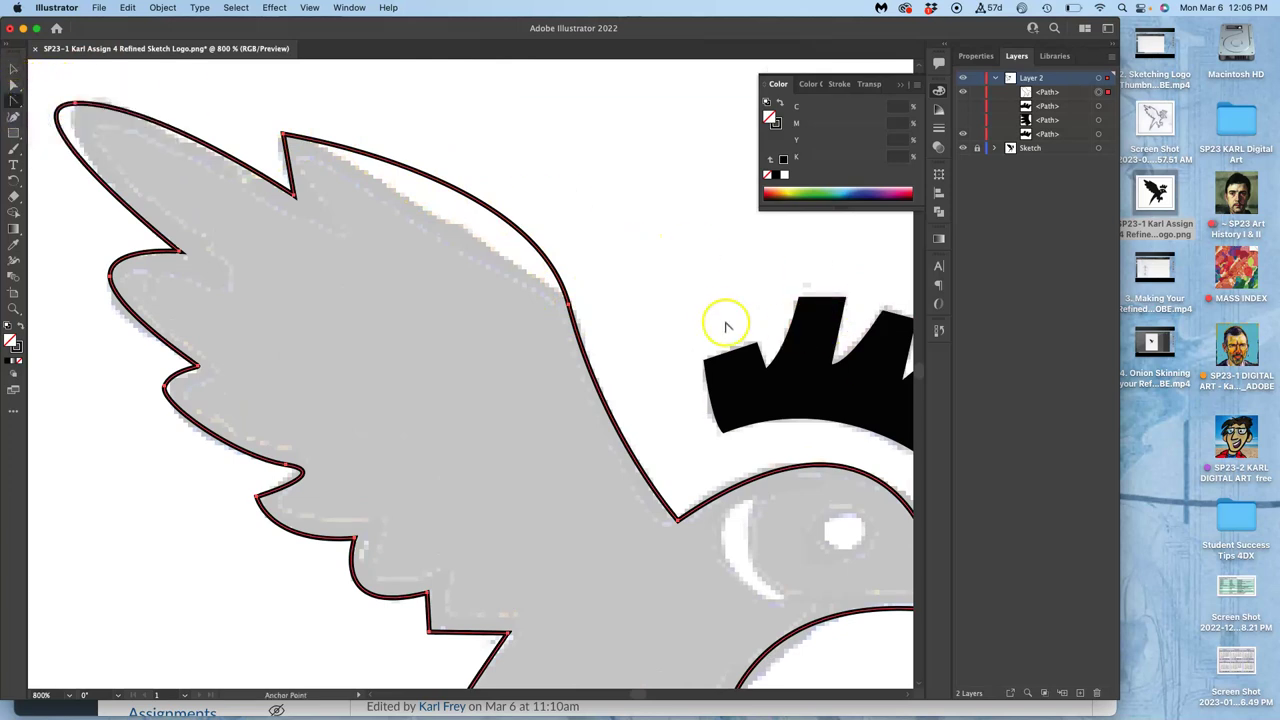
{"action": "left_click", "coordinate": [569, 303]}
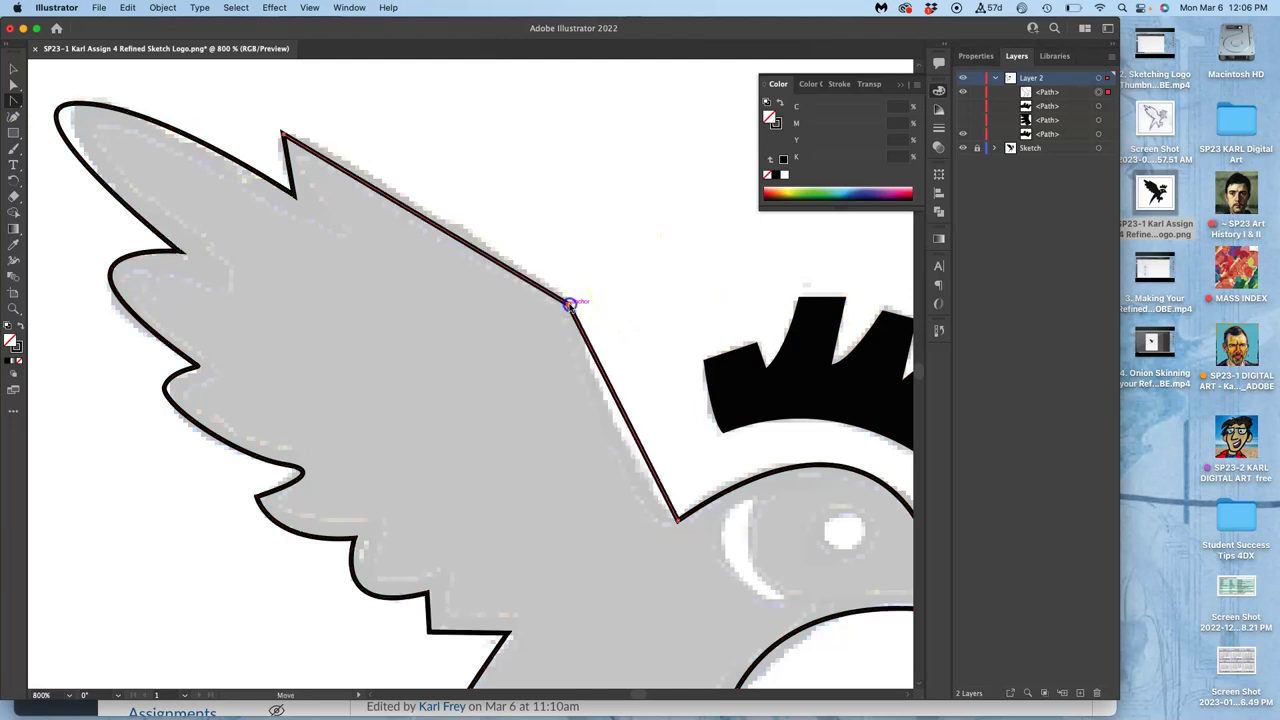
{"action": "left_click_drag", "start_coordinate": [569, 303], "coordinate": [529, 238]}
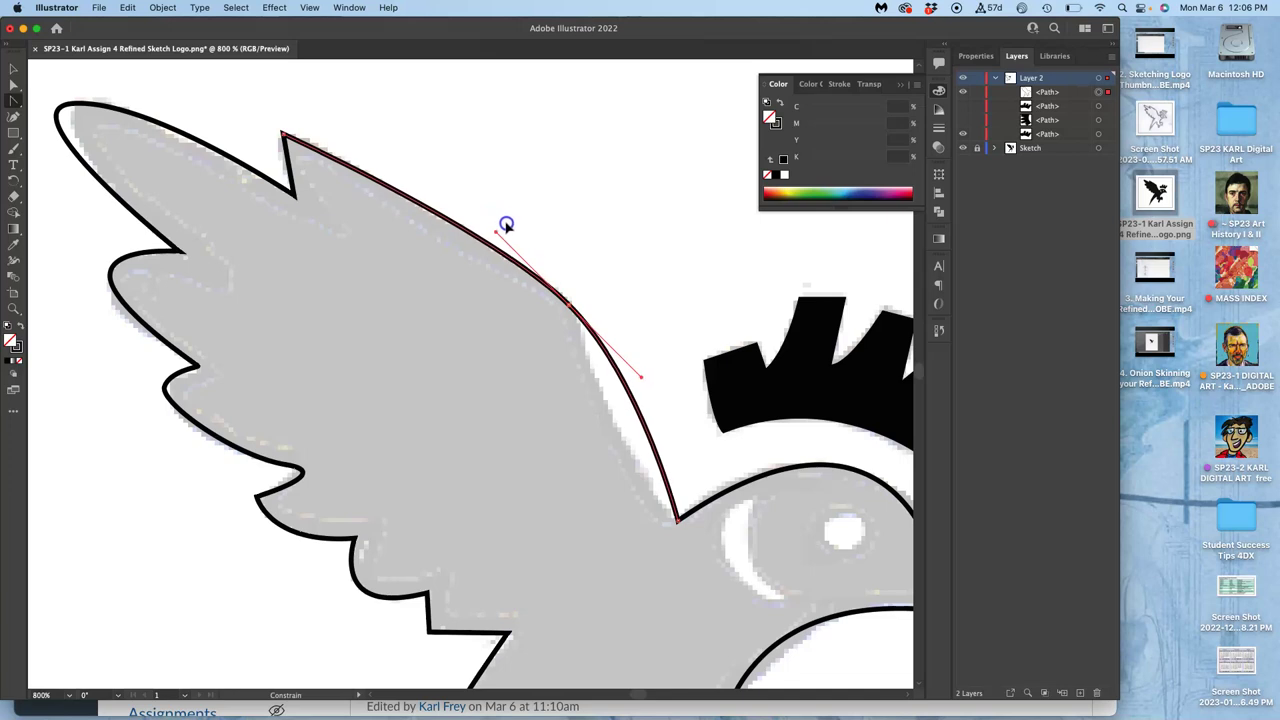
{"action": "left_click_drag", "start_coordinate": [506, 225], "coordinate": [531, 239]}
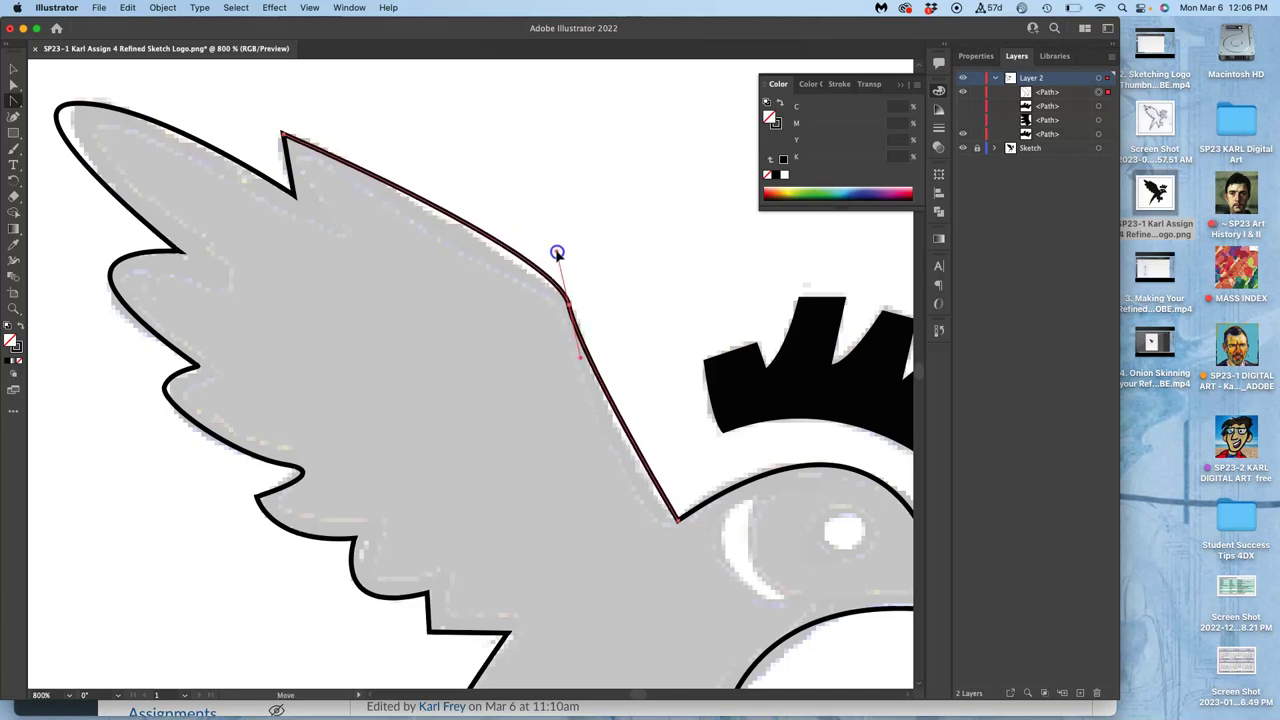
{"action": "left_click", "coordinate": [545, 219]}
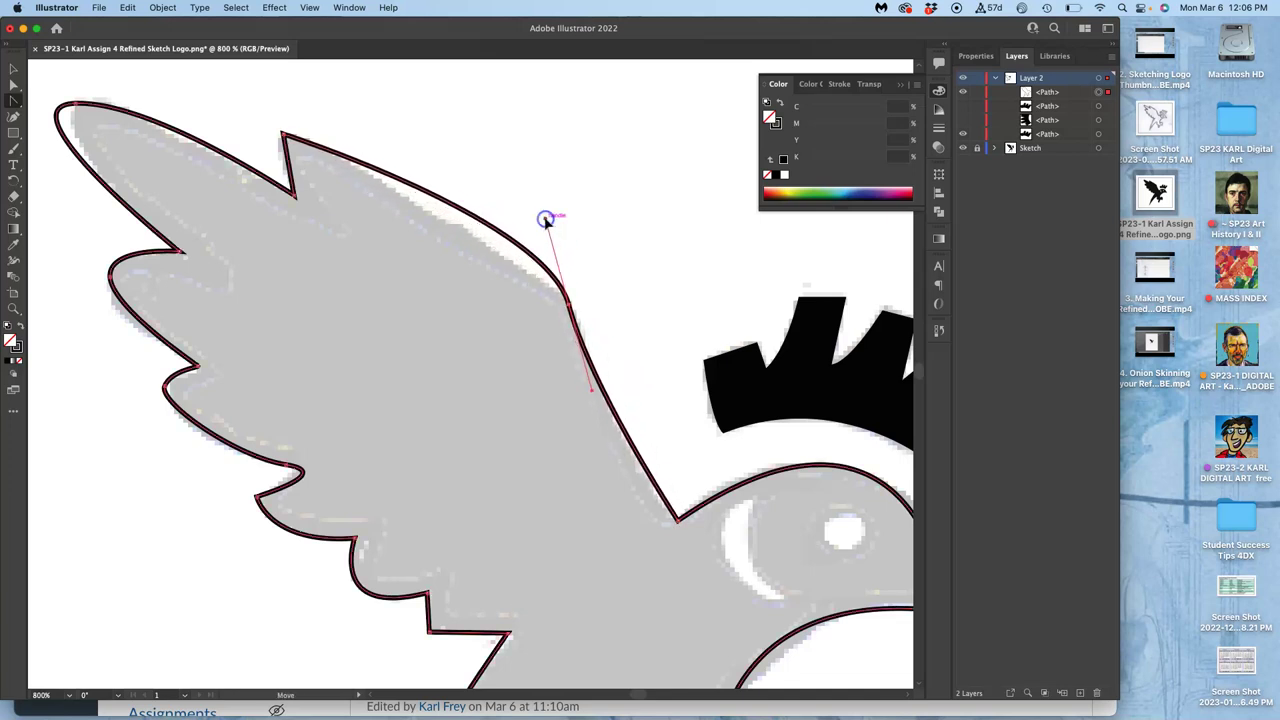
- With Direct Selection, retract the upper handle to straighten the upper wing segment
{"action": "left_click", "coordinate": [14, 86]}
{"action": "left_click_drag", "start_coordinate": [547, 221], "coordinate": [552, 264]}
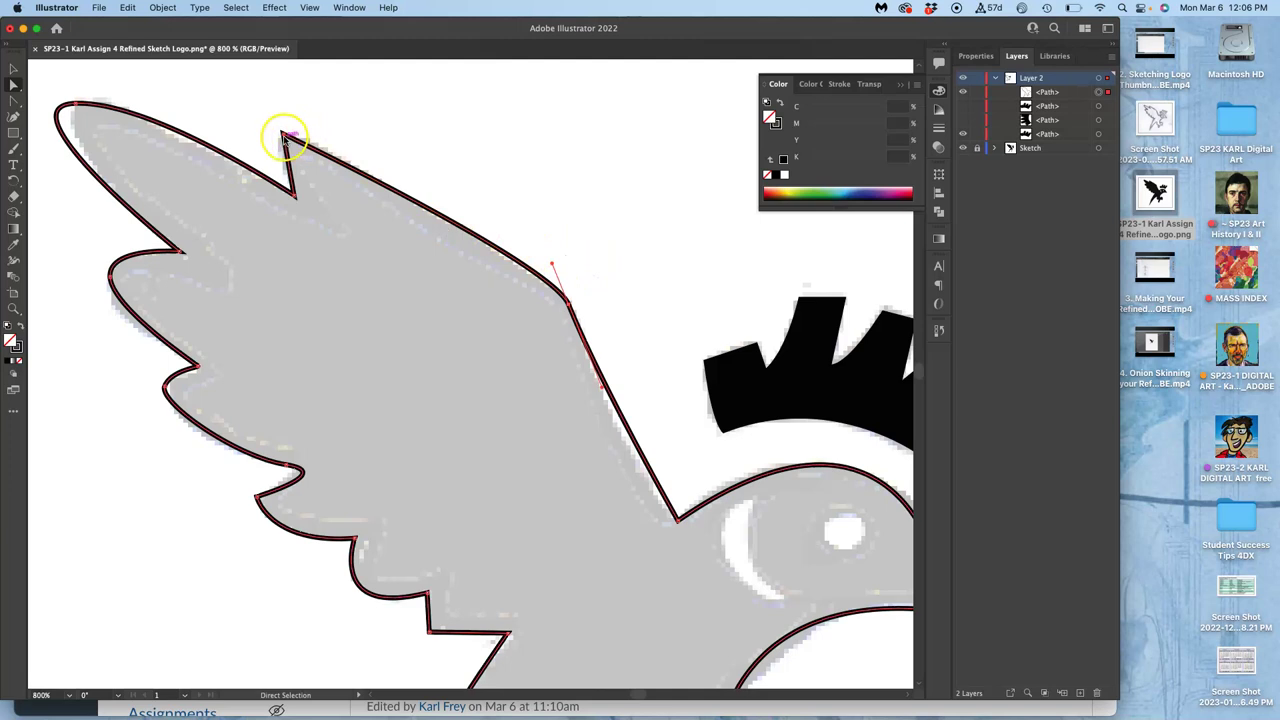
{"action": "left_click", "coordinate": [77, 106]}
{"action": "scroll", "coordinate": [100, 126], "scroll_direction": "left", "scroll_amount": 5}
{"action": "scroll", "coordinate": [100, 126], "scroll_direction": "up", "scroll_amount": 3}
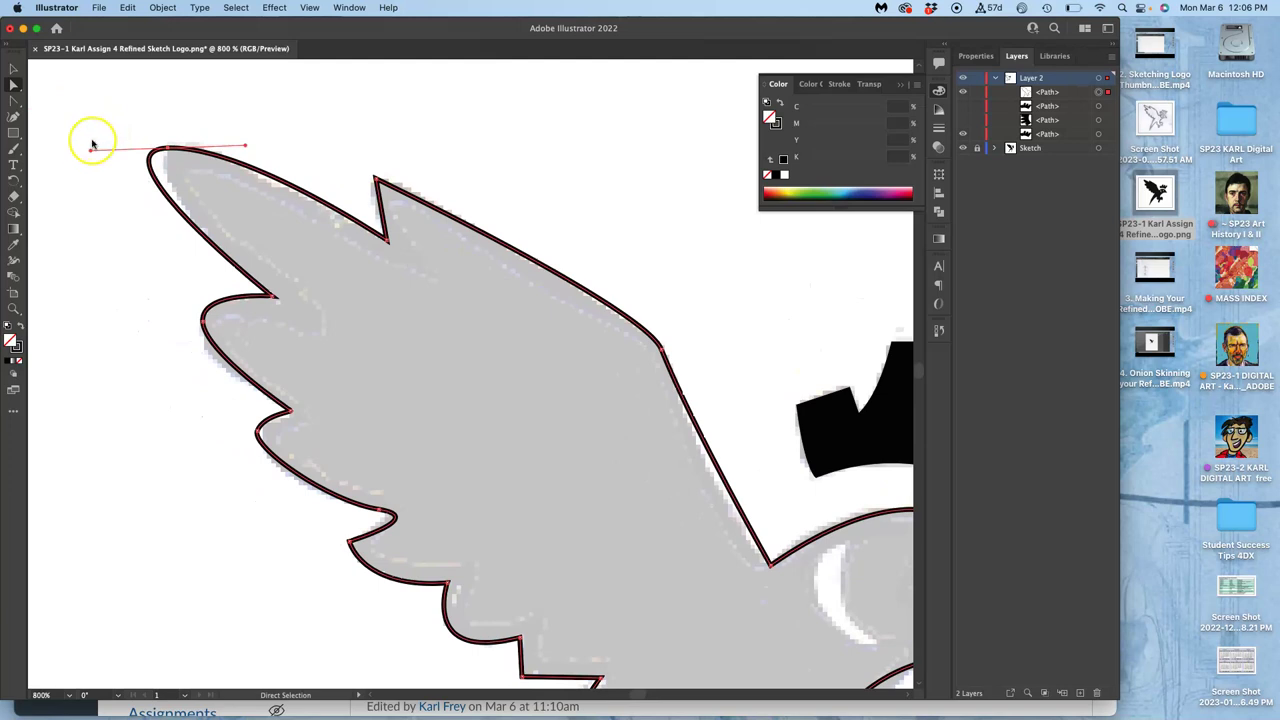